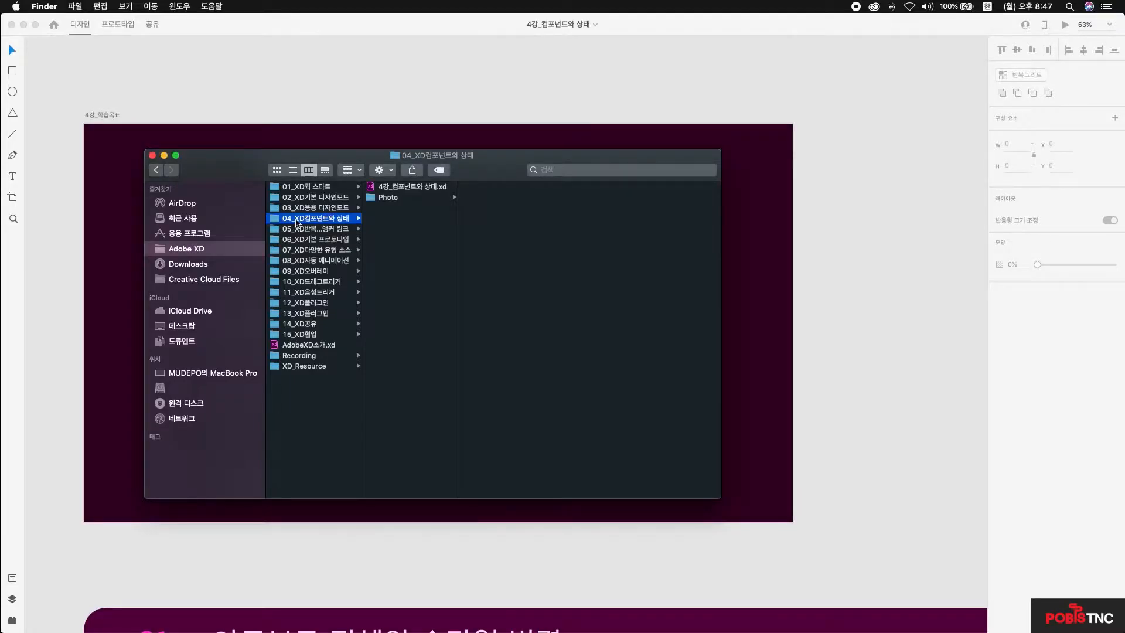
# Review the lesson's learning objectives and the section 01 artboards in the 4강_컴포넌트와 상태 document
pyautogui.click(373, 101)
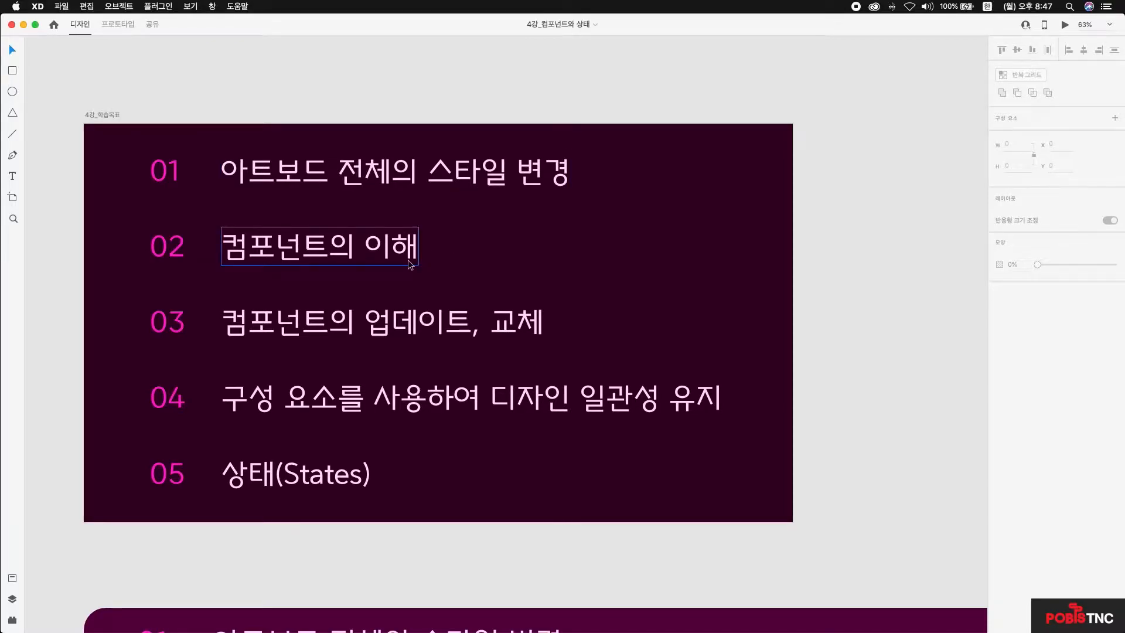
pyautogui.scroll(-1, 407, 293)
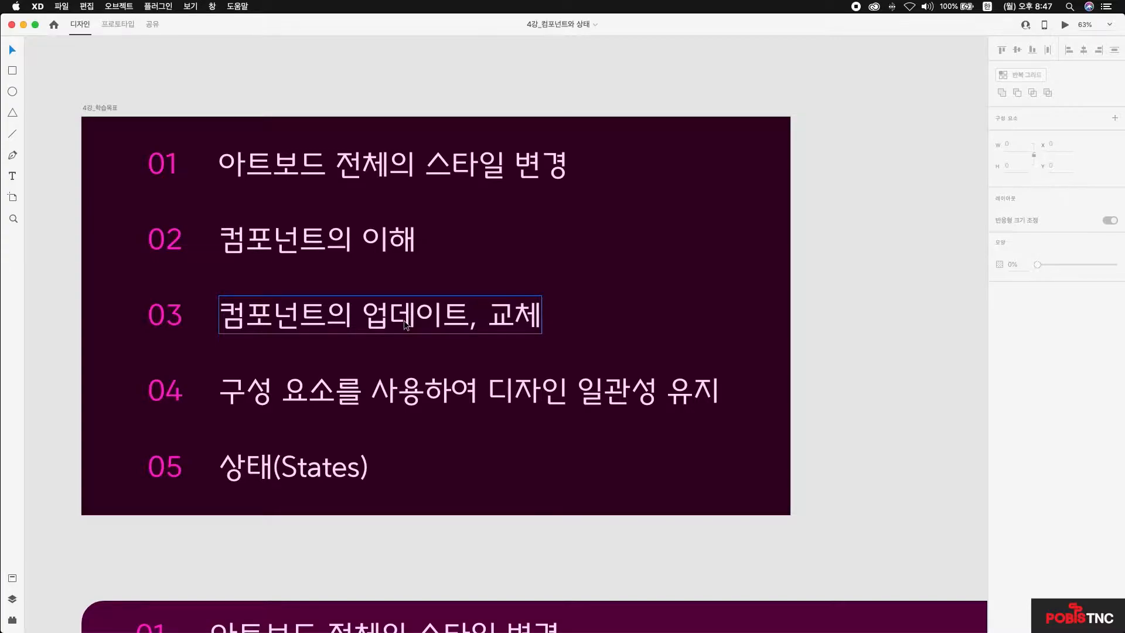
pyautogui.scroll(-5, 407, 325)
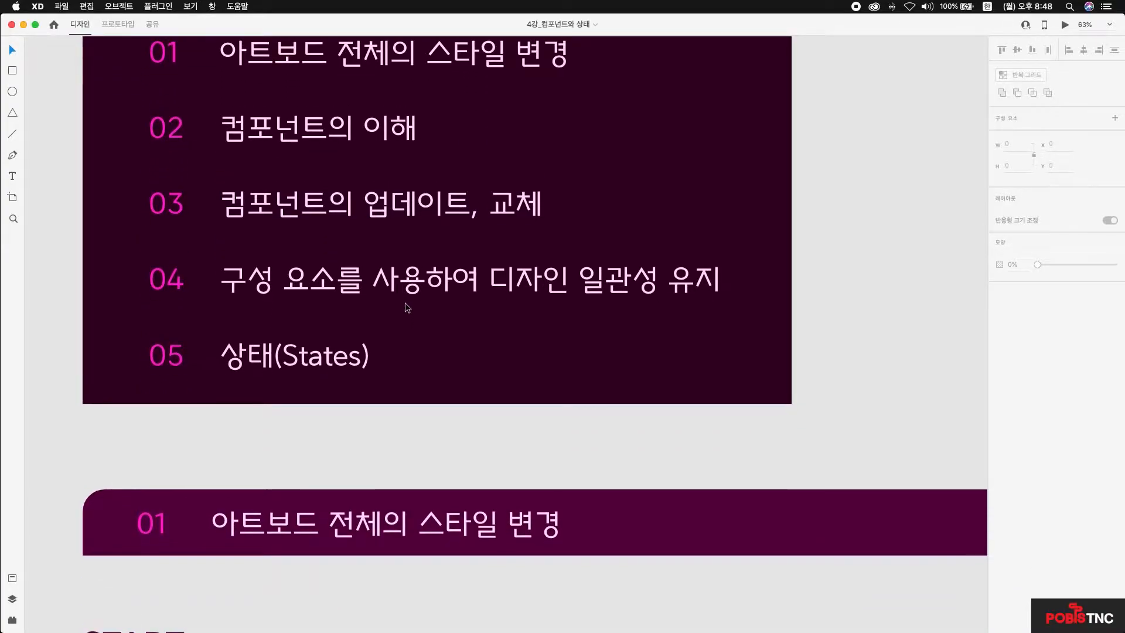
pyautogui.scroll(2, 406, 302)
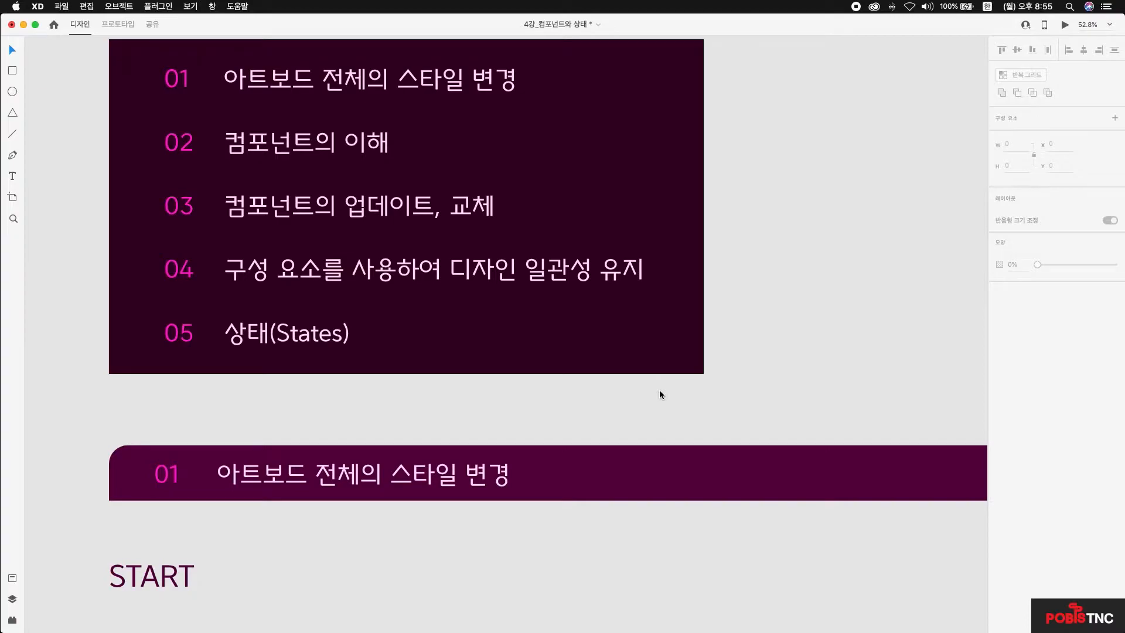
pyautogui.scroll(-5, 660, 392)
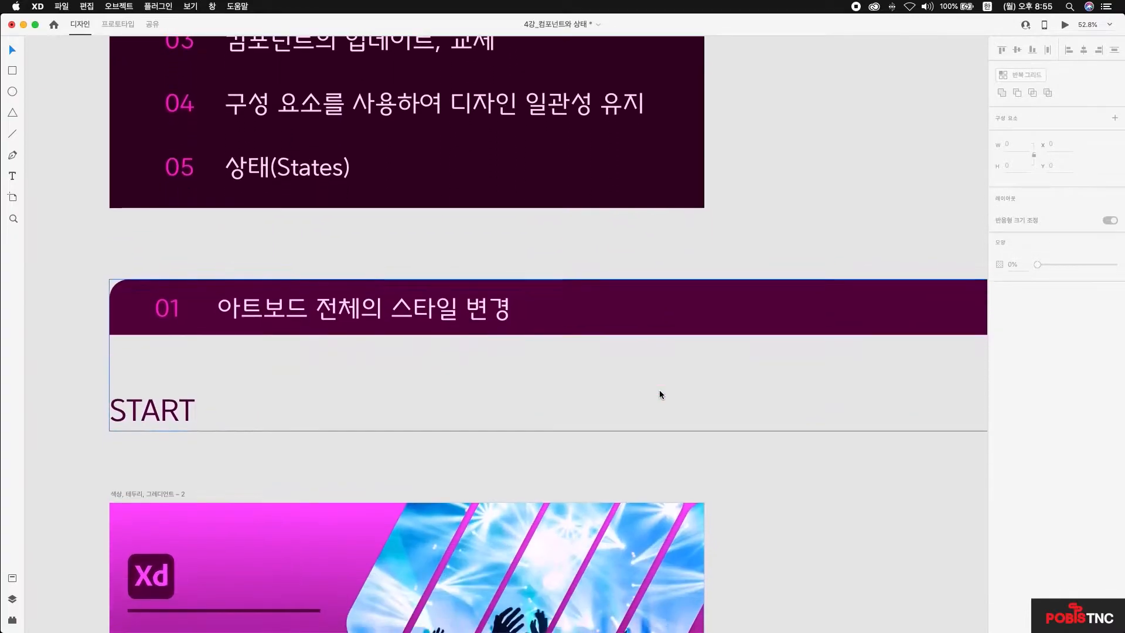
pyautogui.scroll(-5, 660, 394)
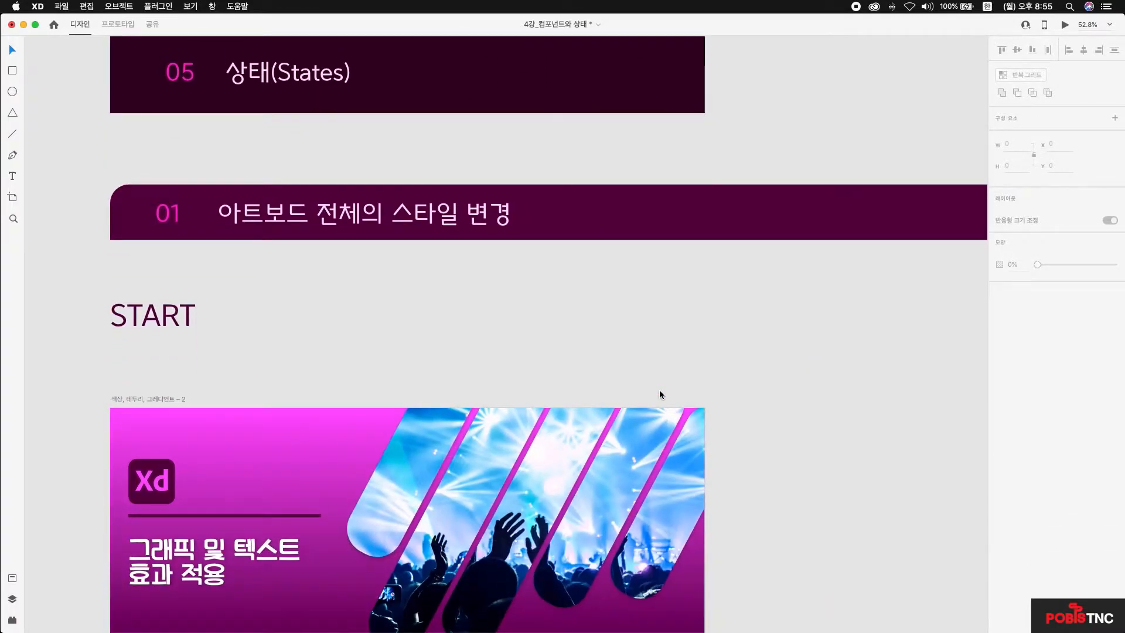
pyautogui.scroll(-1, 659, 395)
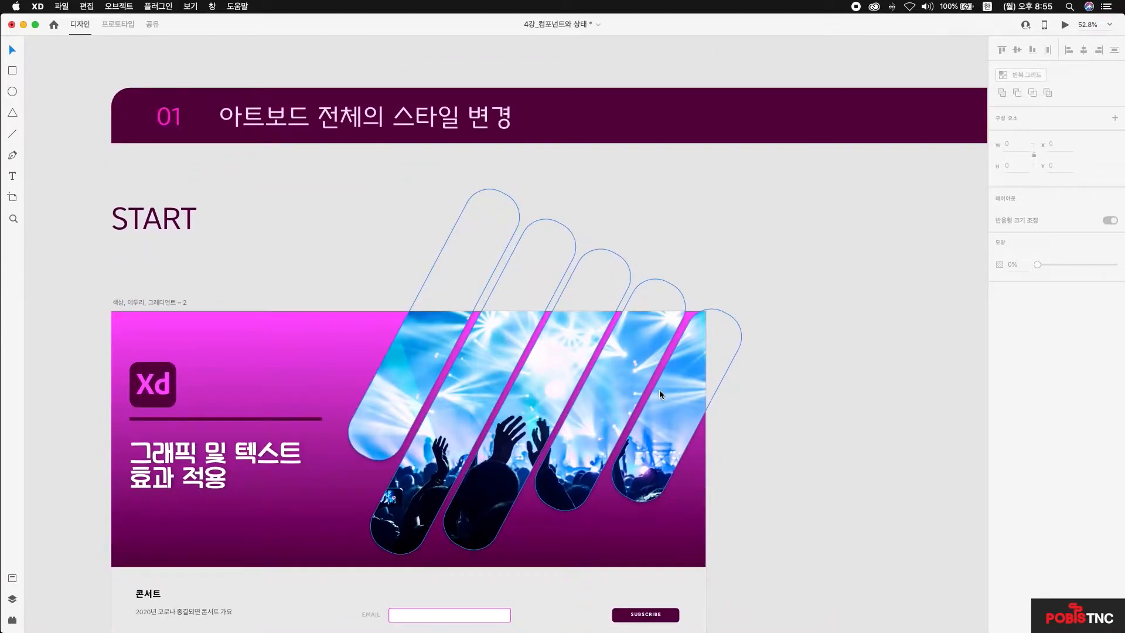
pyautogui.scroll(-3, 659, 389)
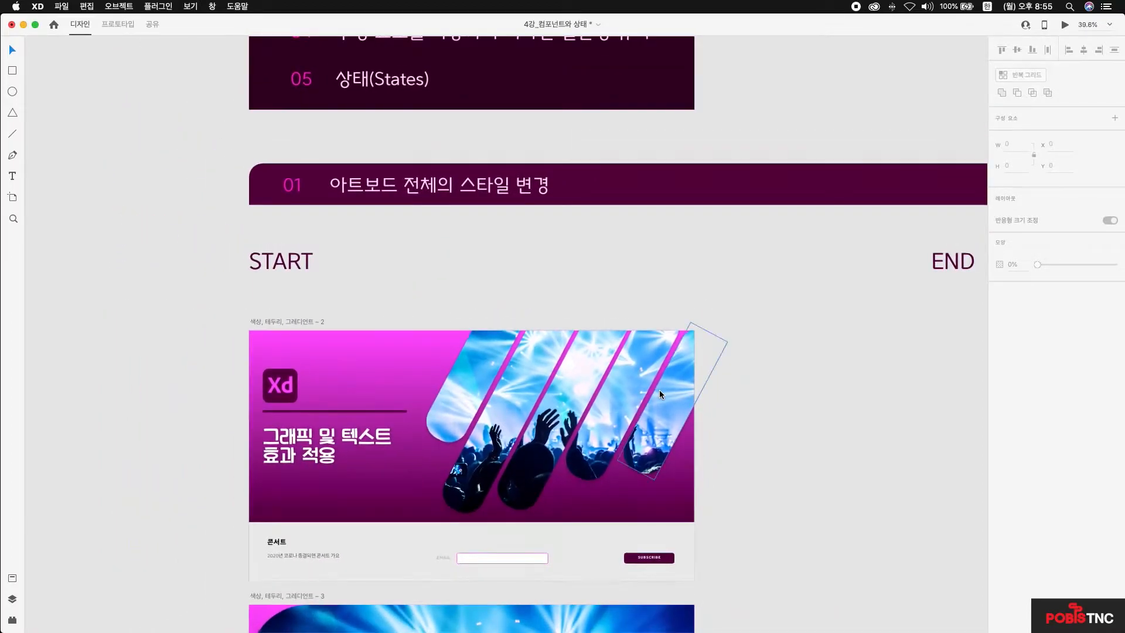
pyautogui.scroll(-2, 659, 389)
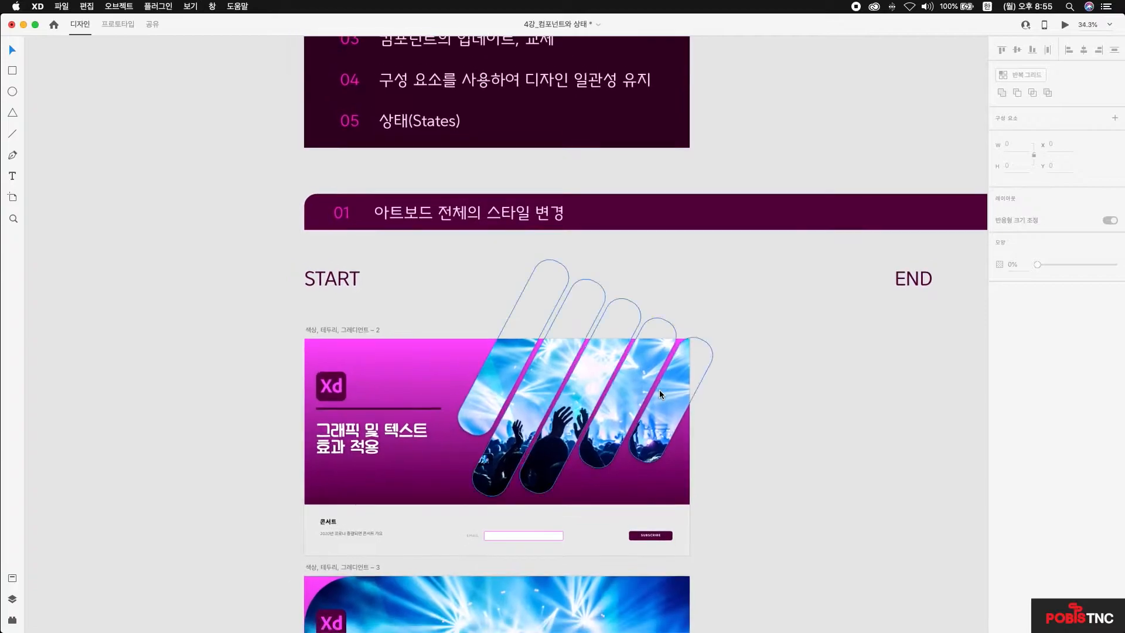
pyautogui.scroll(-5, 659, 389)
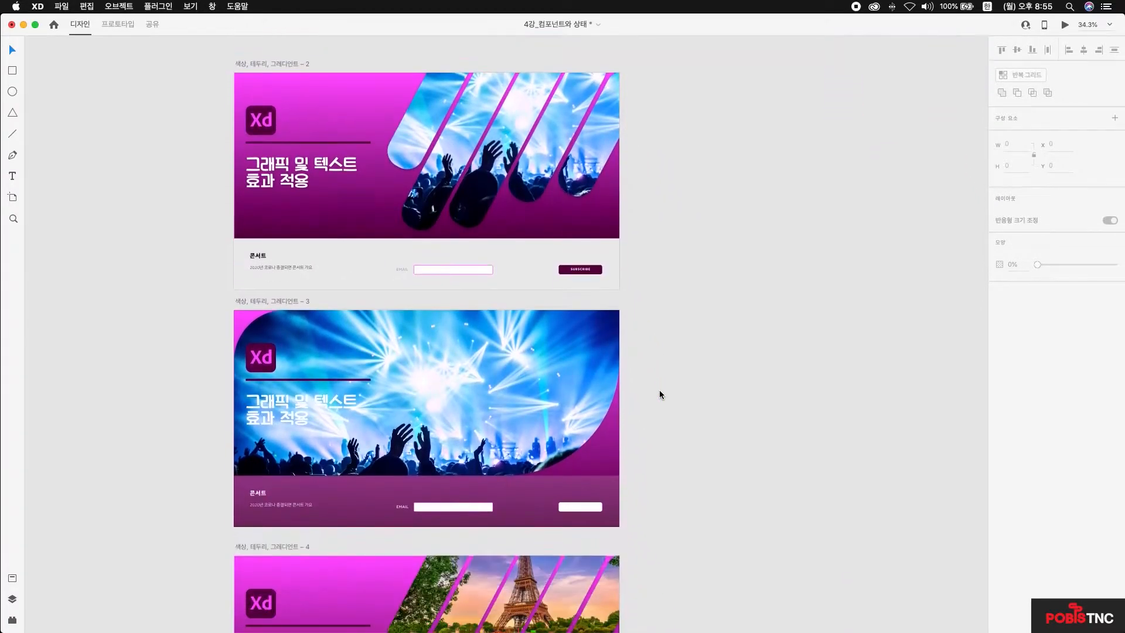
pyautogui.scroll(-1, 659, 389)
pyautogui.hscroll(2, 660, 389)
pyautogui.scroll(-1, 659, 389)
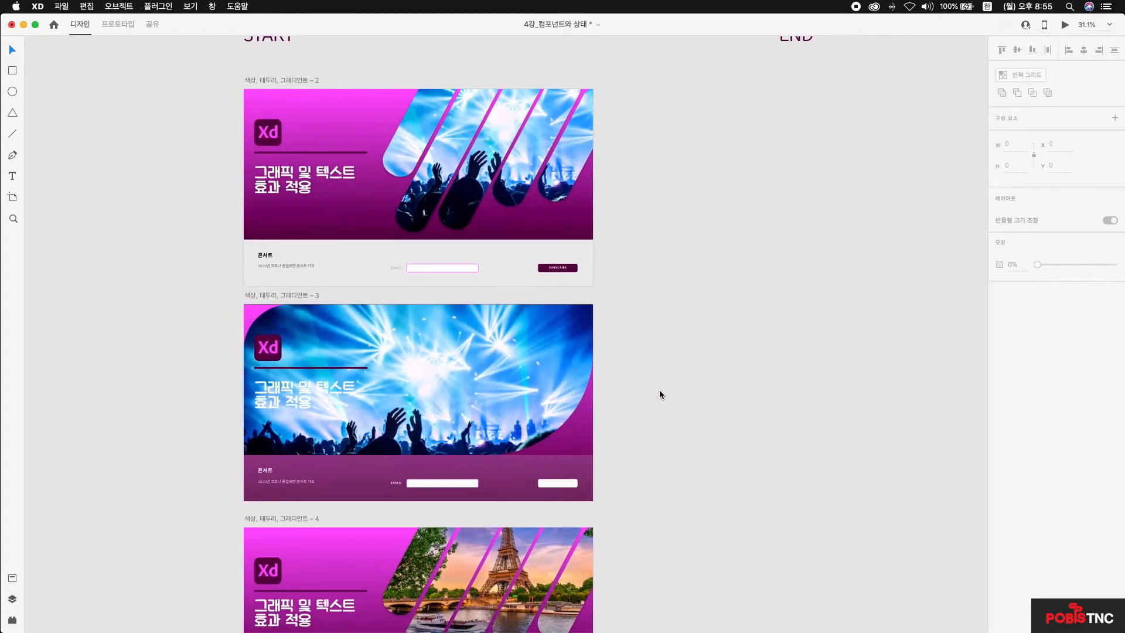
# Display the document's saved assets, including its character styles and components
pyautogui.click(13, 579)
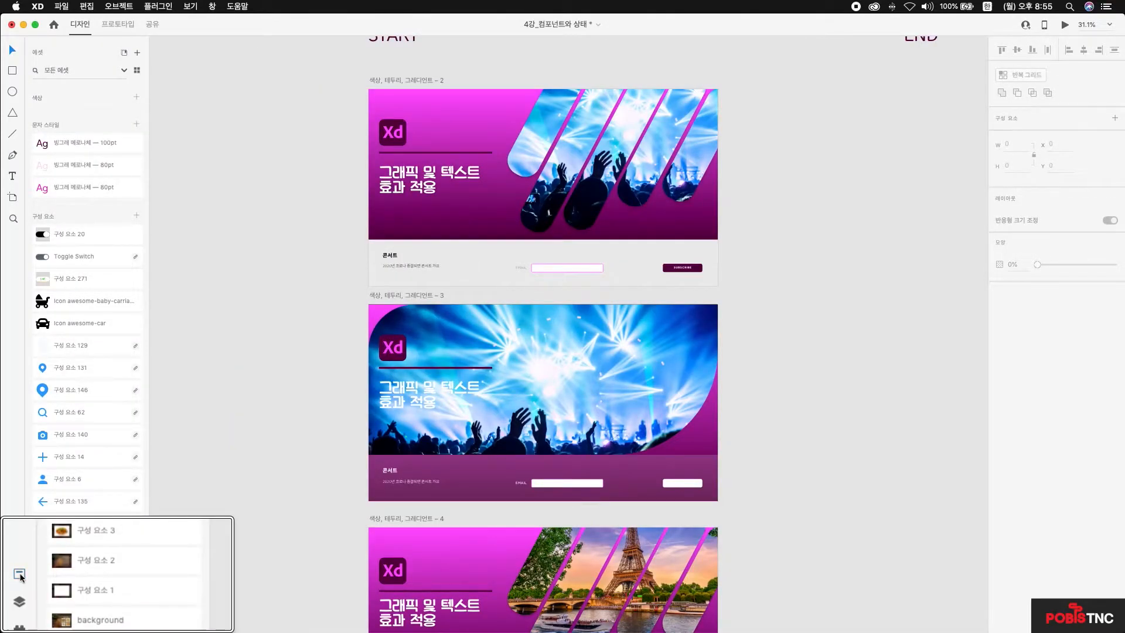
pyautogui.click(12, 579)
pyautogui.click(12, 579)
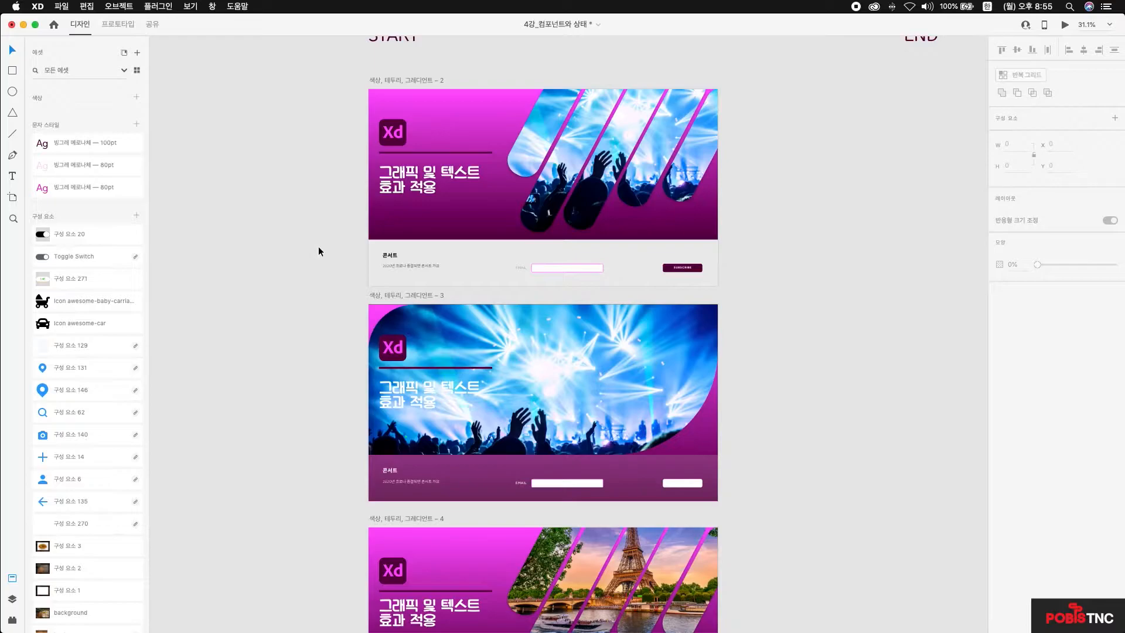
# Open 4강_에셋패널.xd from the 04_XD컴포넌트와 상태 folder and keep its document assets displayed
pyautogui.hotkey('ctrl', 'Up')
pyautogui.click(331, 196)
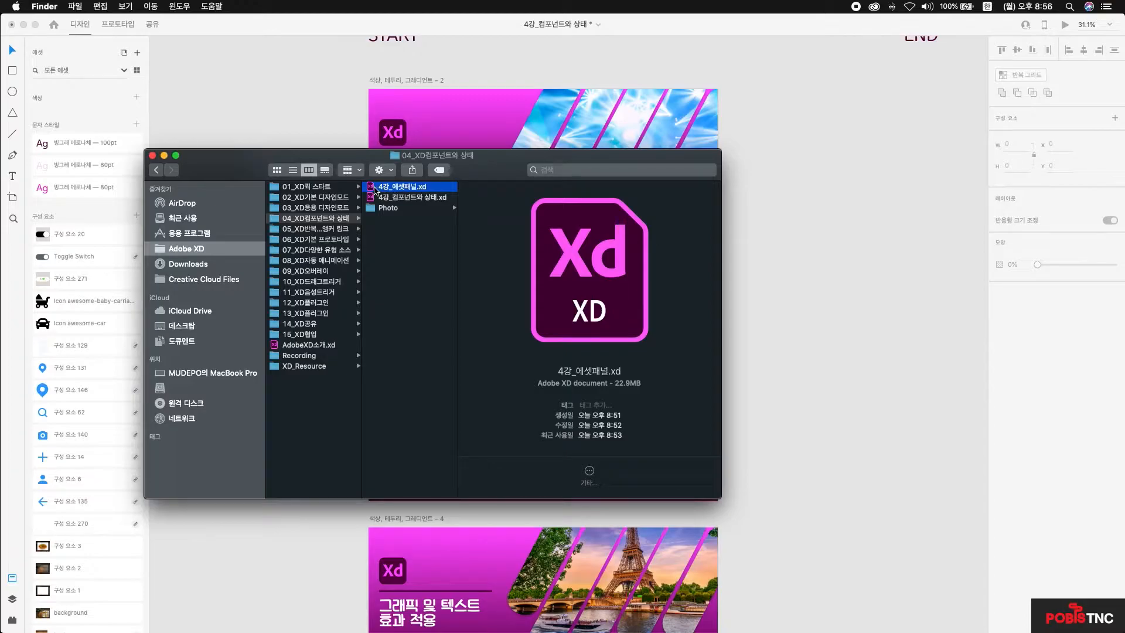
pyautogui.doubleClick(375, 190)
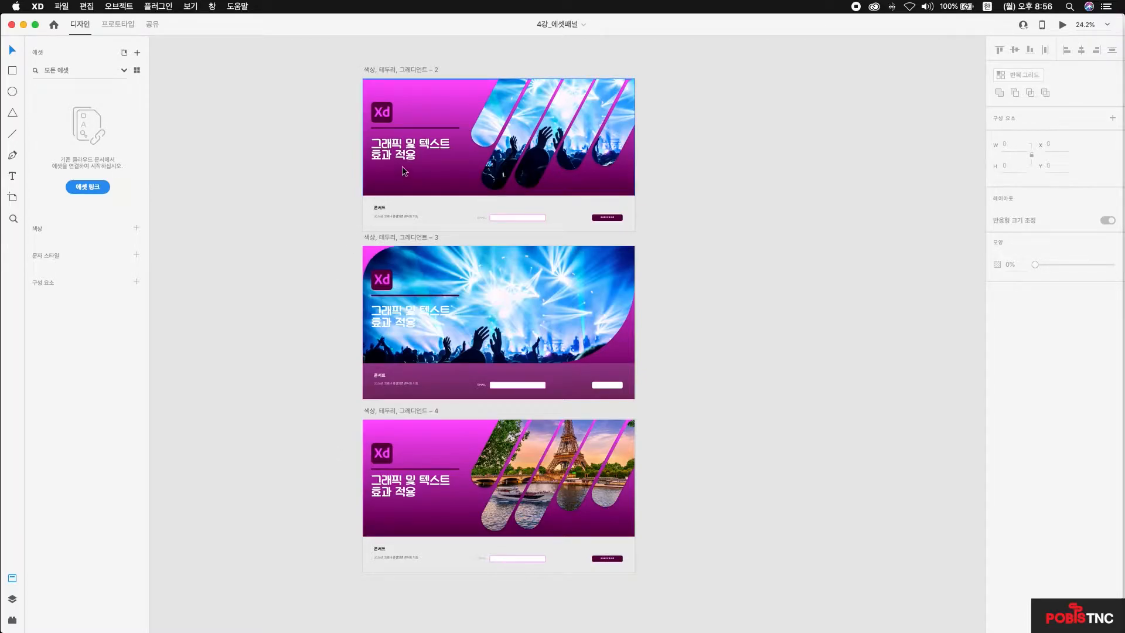
pyautogui.click(14, 579)
pyautogui.click(15, 581)
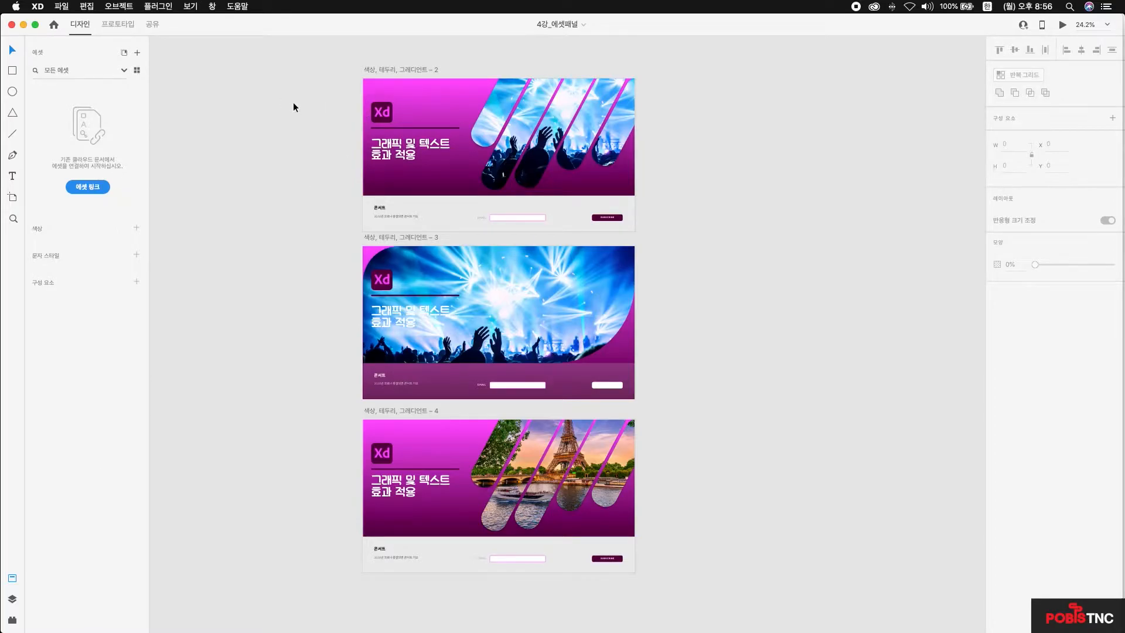
# Save the "그래픽 및 텍스트 효과 적용" headline formatting on the top artboard as a character style
pyautogui.scroll(-1, 293, 102)
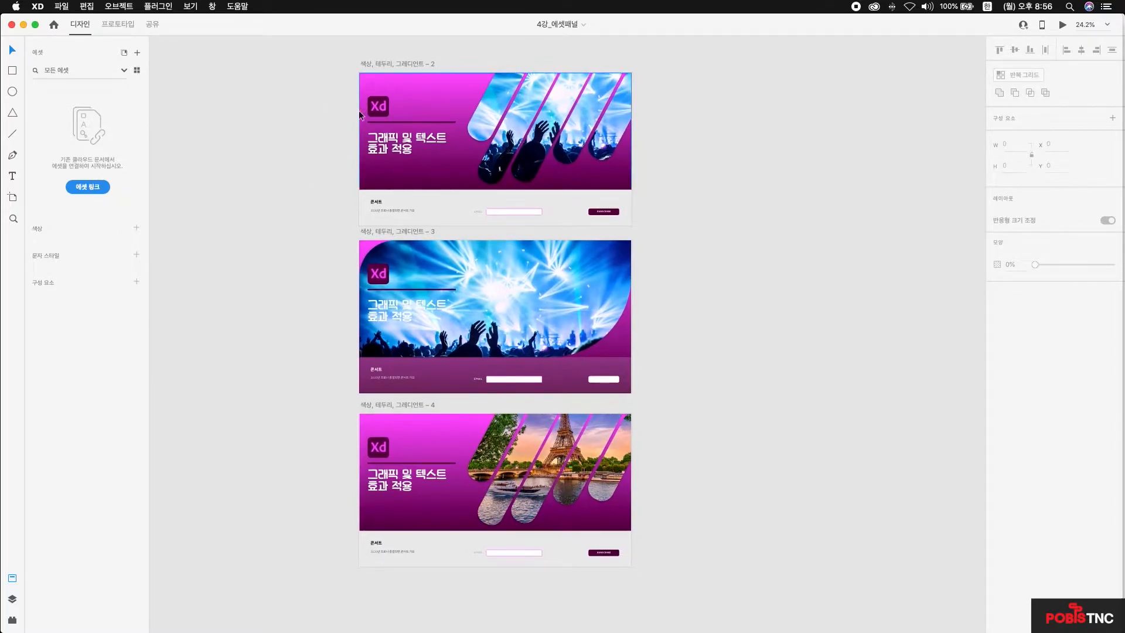
pyautogui.scroll(2, 370, 140)
pyautogui.click(382, 158)
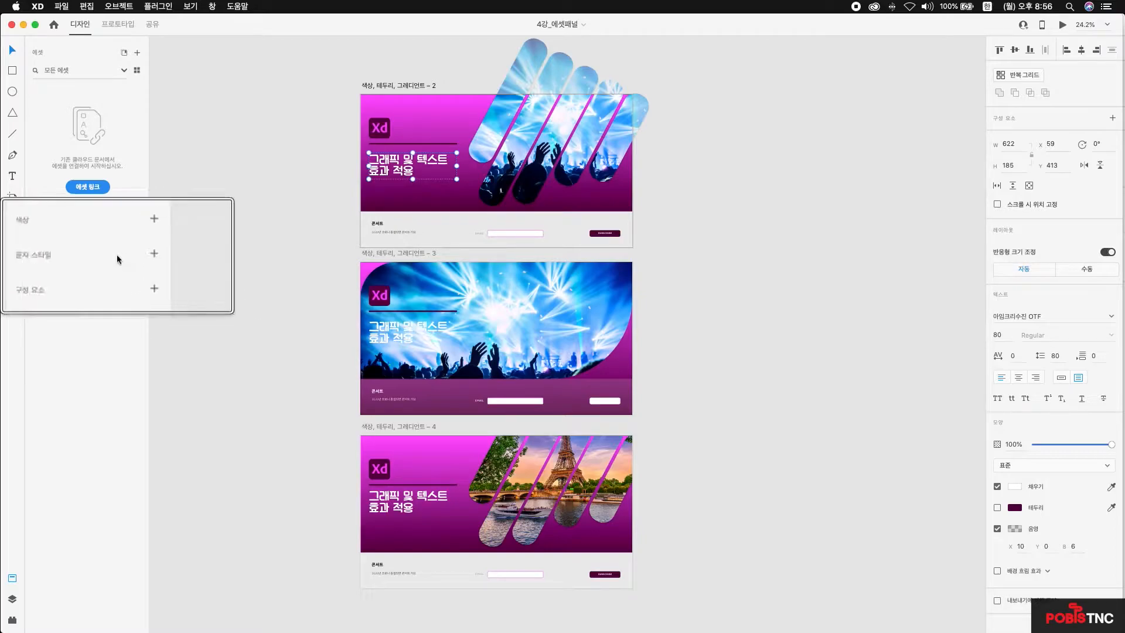
pyautogui.click(136, 256)
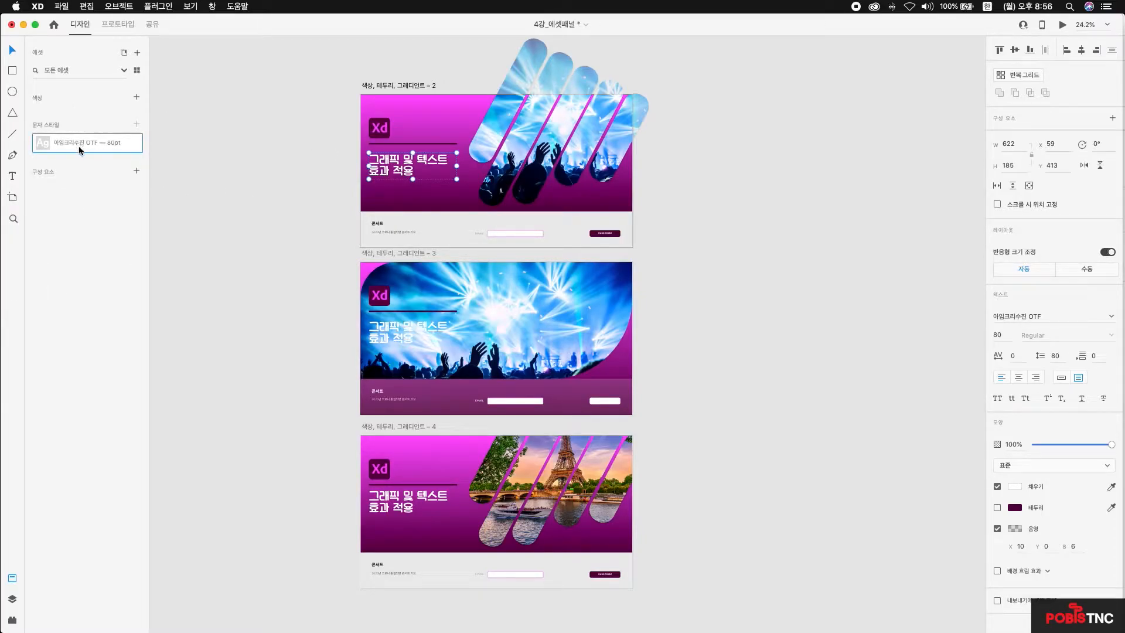
# Save the formatting of the small "콘서트" title in the bottom artboard's footer as another character style
pyautogui.moveTo(80, 150)
pyautogui.click(380, 566)
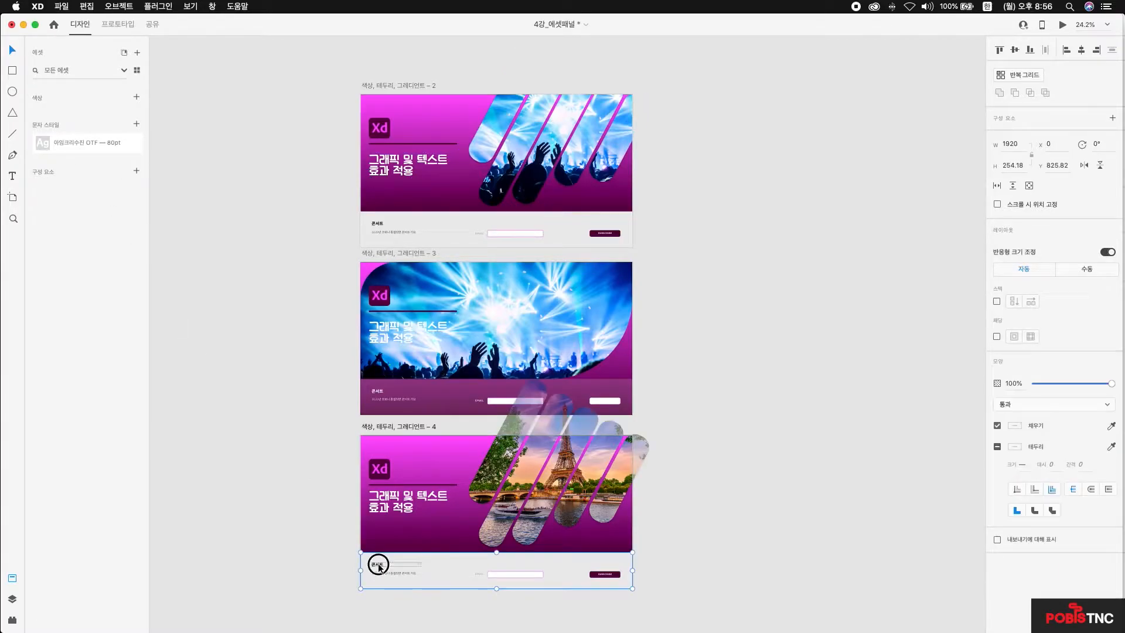
pyautogui.doubleClick(380, 565)
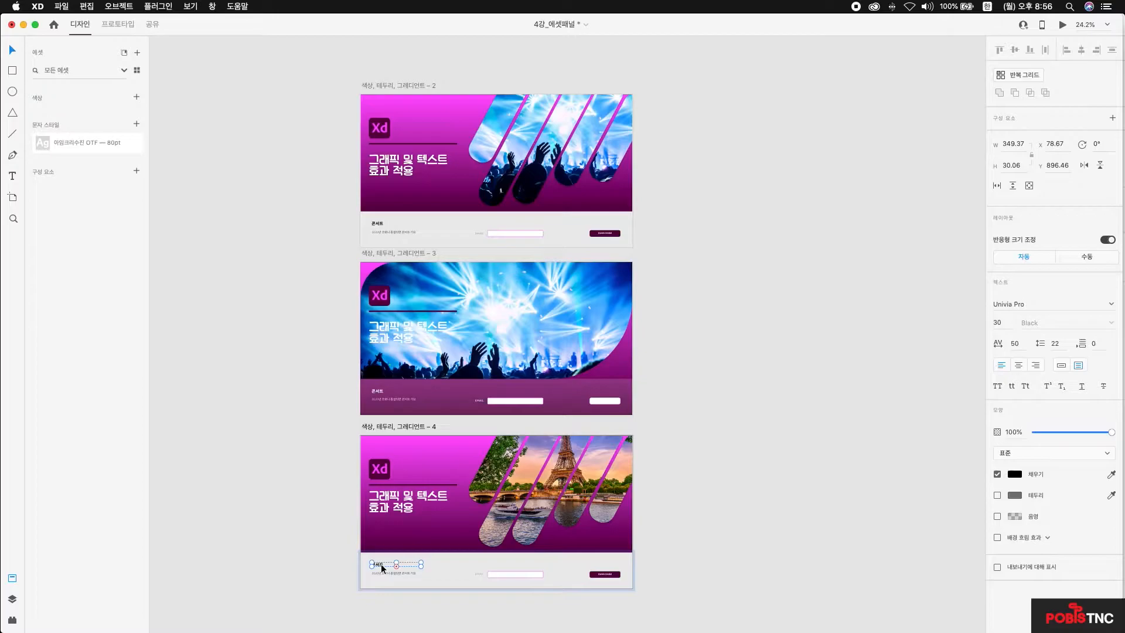
pyautogui.click(136, 124)
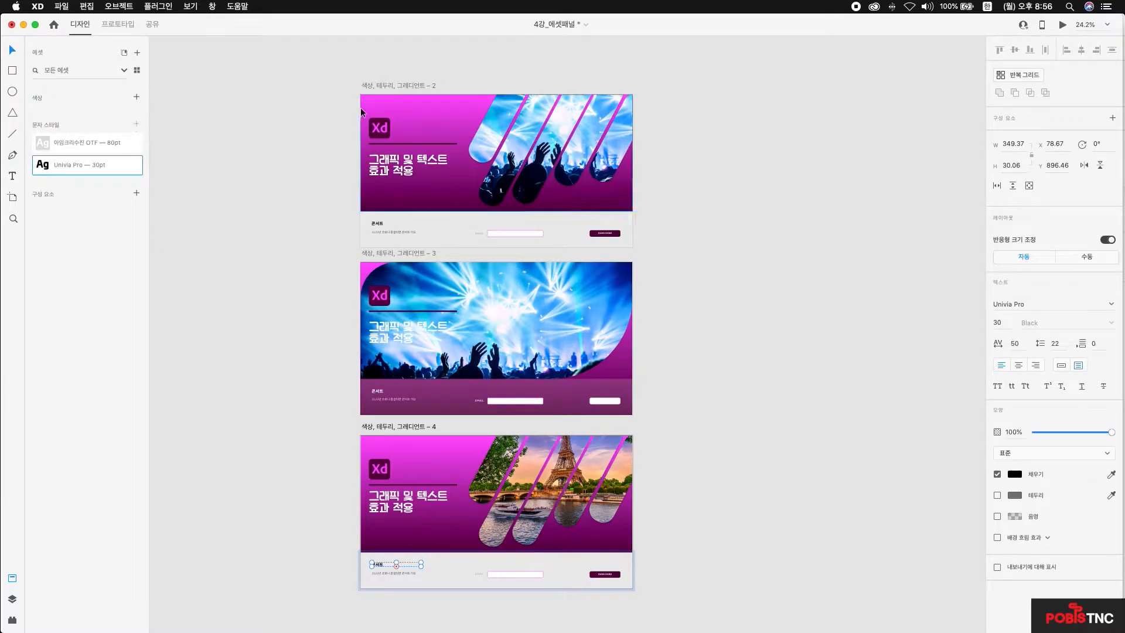
# Add all colours used across the three artboards to the document's colour assets
pyautogui.moveTo(349, 70); pyautogui.dragTo(715, 615)
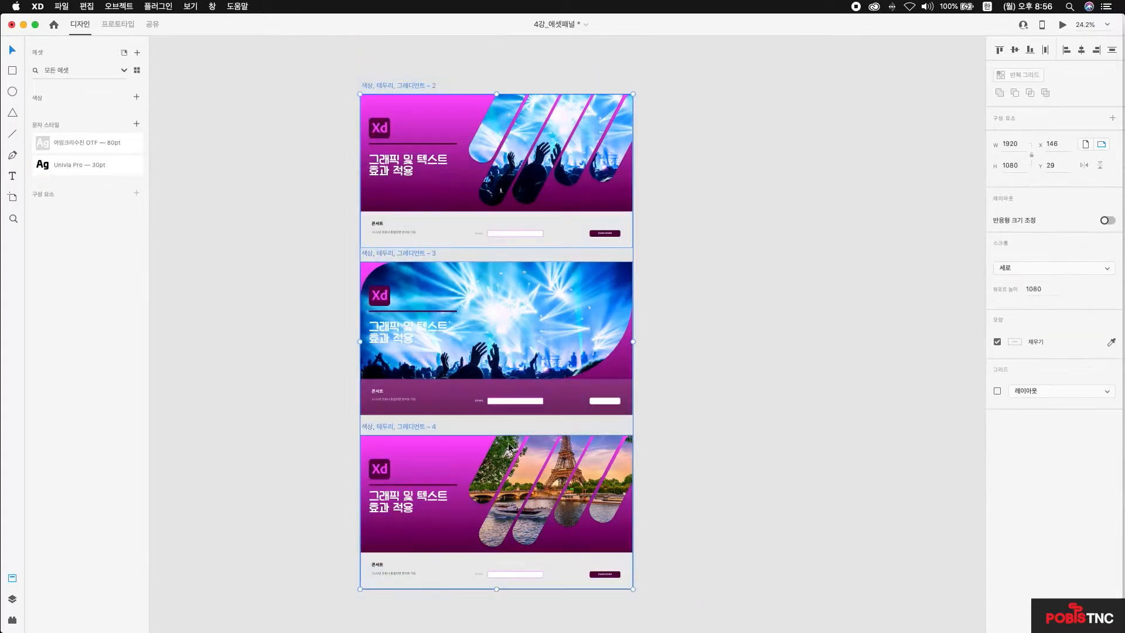
pyautogui.click(137, 97)
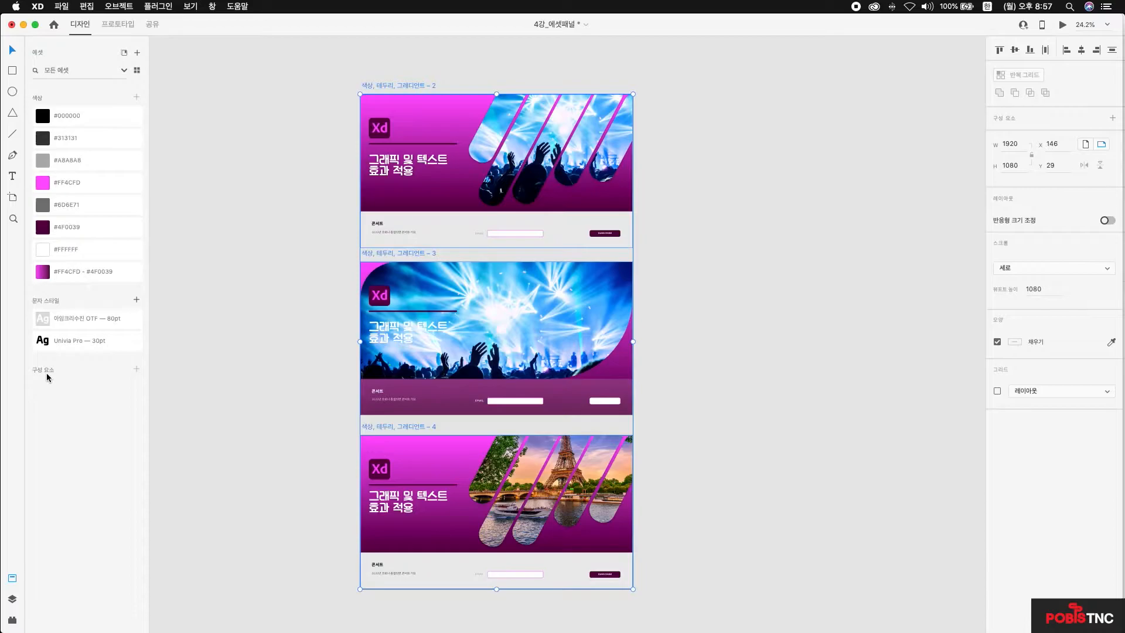
pyautogui.click(211, 329)
# Highlight every canvas object that uses the #FF4CFD - #4F0039 gradient asset
pyautogui.click(374, 95)
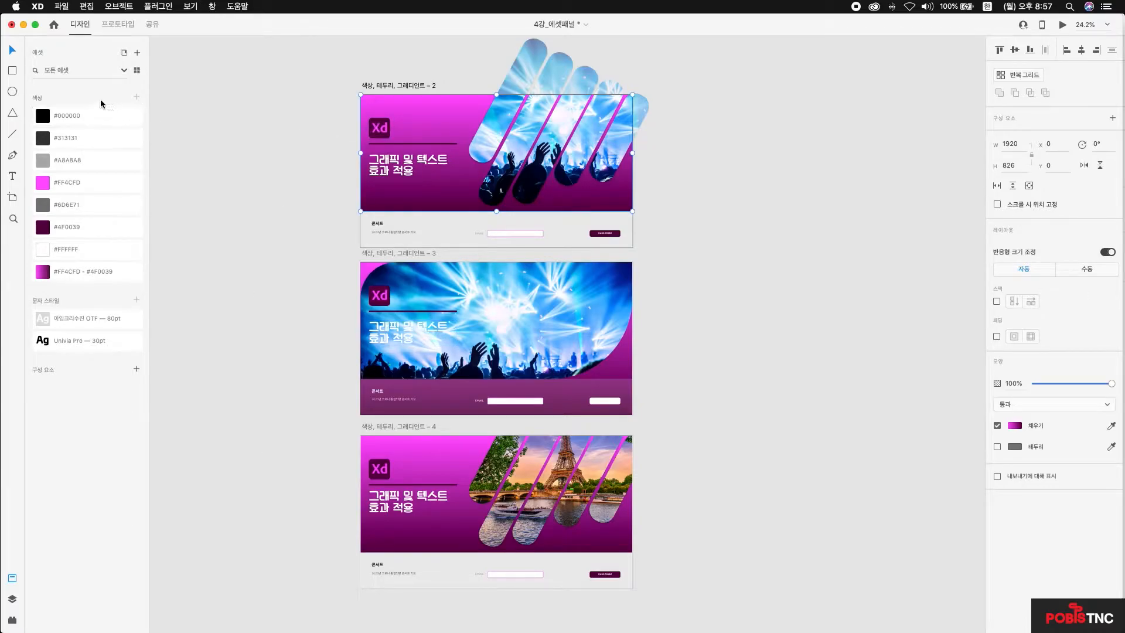
pyautogui.rightClick(76, 271)
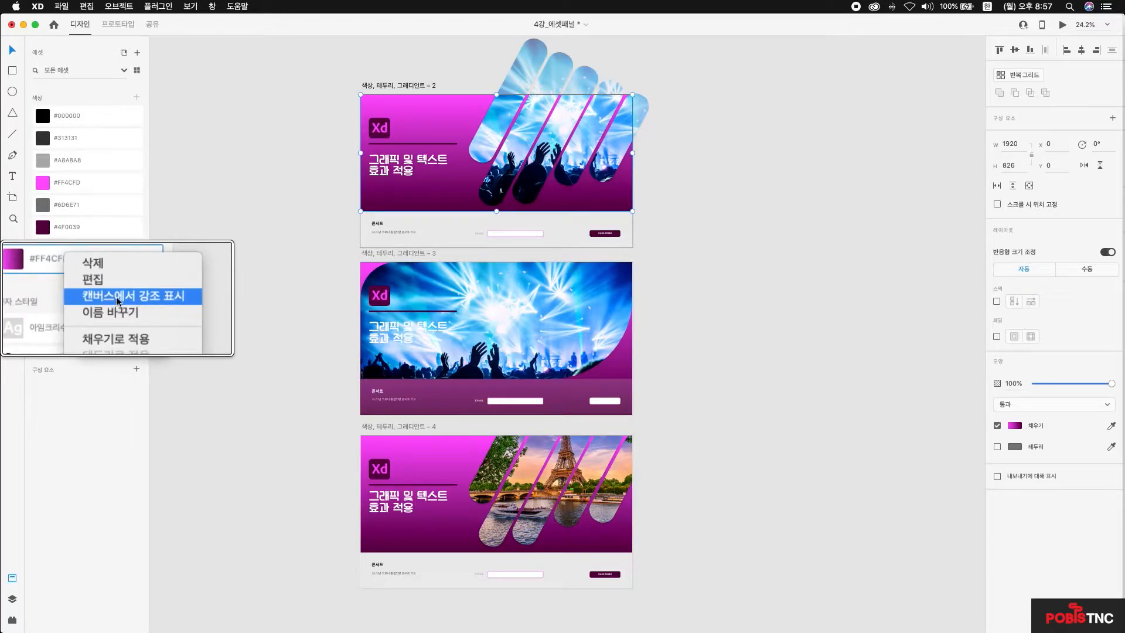
pyautogui.click(119, 301)
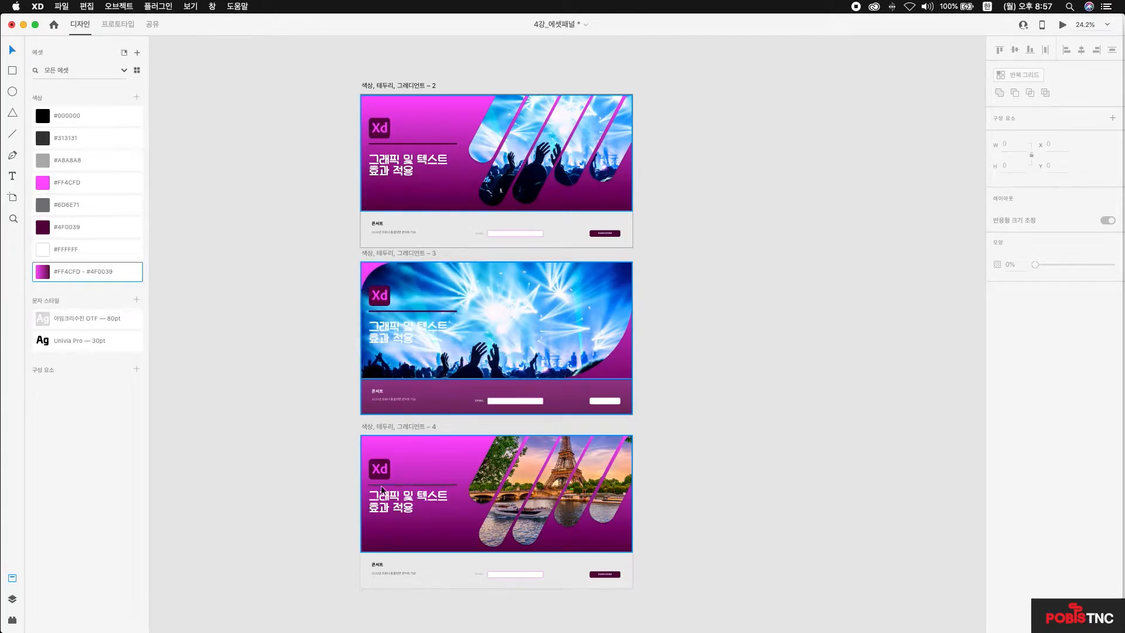
# Edit the pink-to-purple gradient asset so it runs from green #4CFF9F to dark blue #00154F on all artboards
pyautogui.rightClick(93, 267)
pyautogui.click(105, 285)
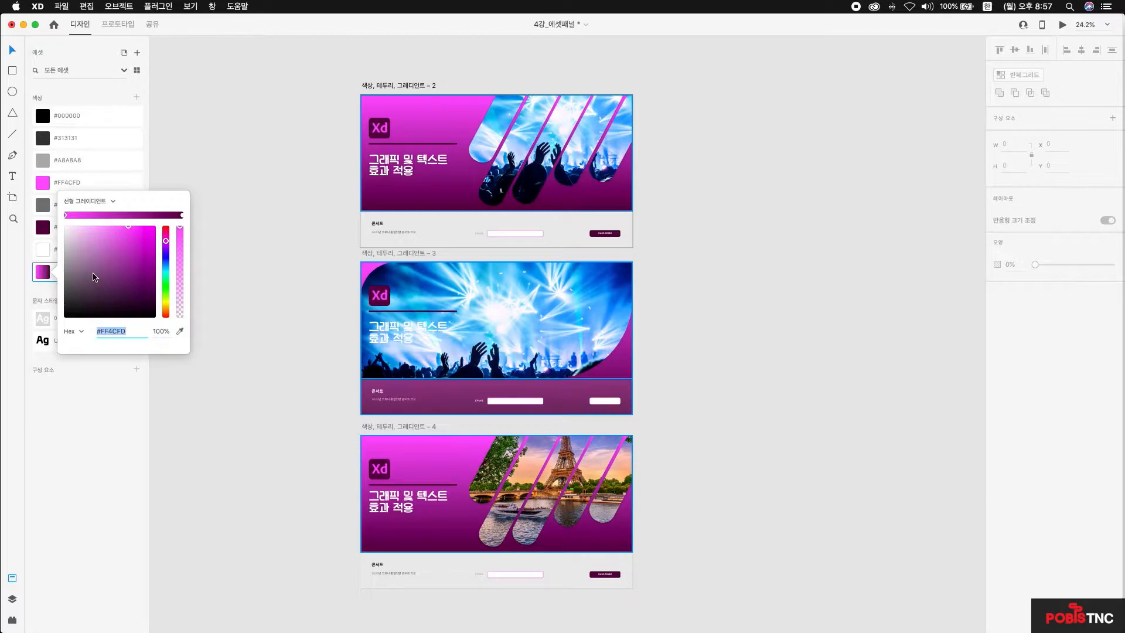
pyautogui.moveTo(166, 241); pyautogui.dragTo(166, 279)
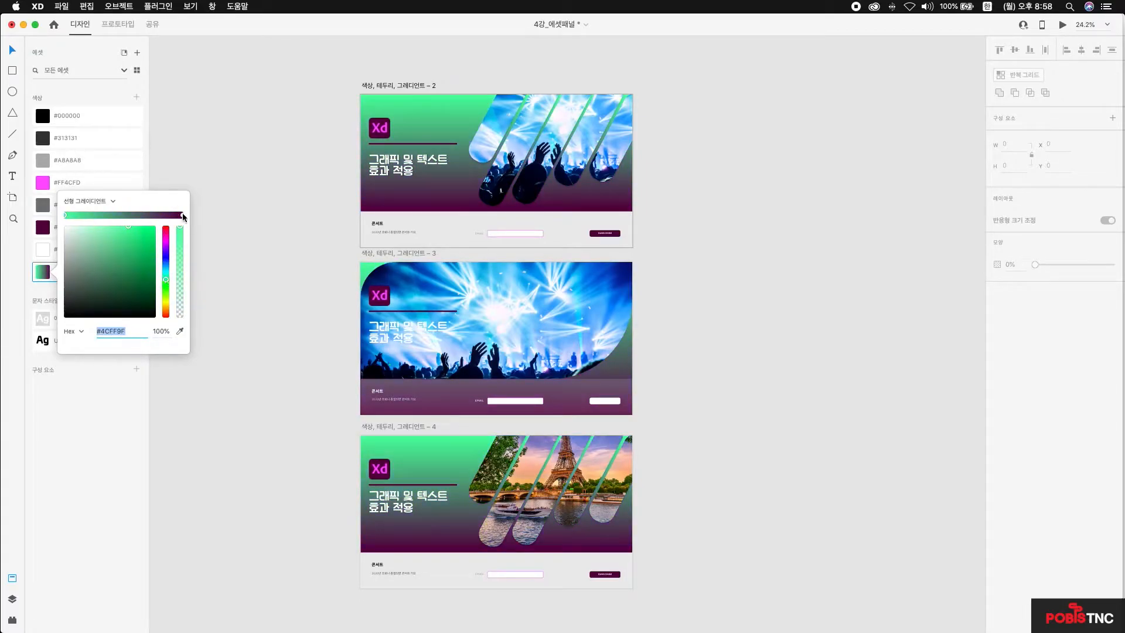
pyautogui.click(182, 216)
pyautogui.click(166, 298)
pyautogui.moveTo(166, 297); pyautogui.dragTo(166, 262)
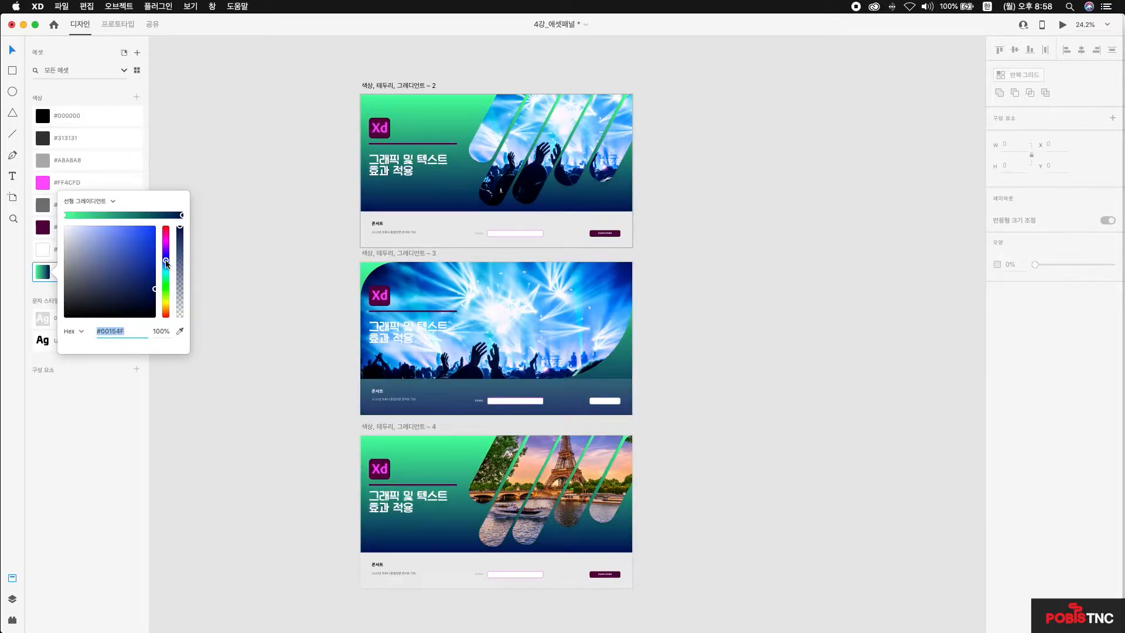
pyautogui.click(223, 258)
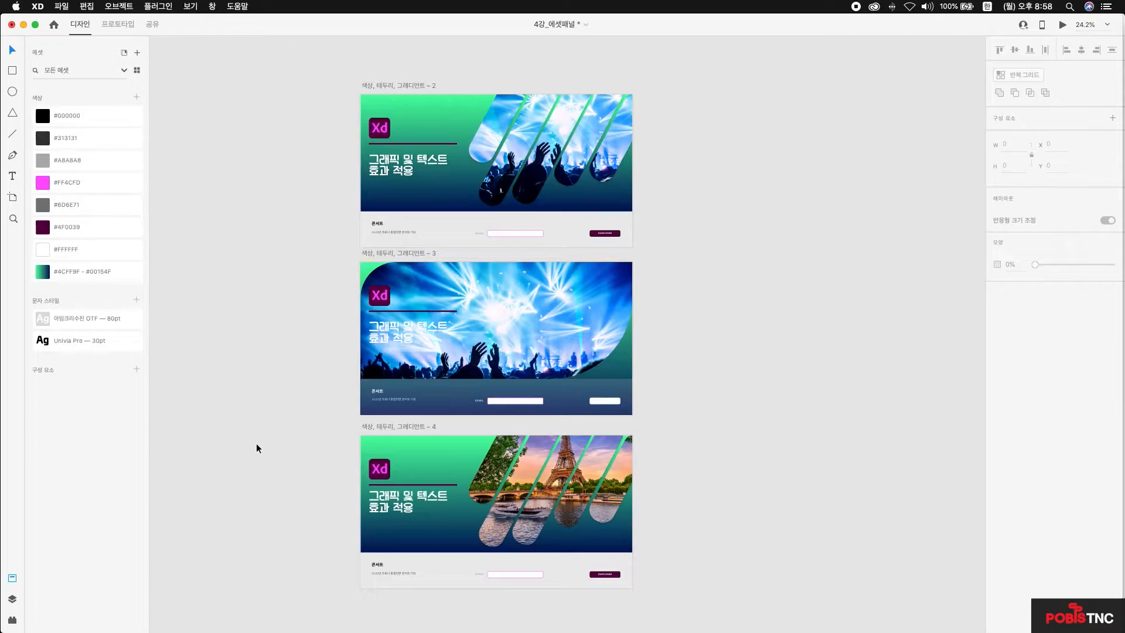
# Highlight every canvas text that uses the headline's 80 pt 아임크리수진 OTF character style
pyautogui.hscroll(1, 256, 449)
pyautogui.click(390, 166)
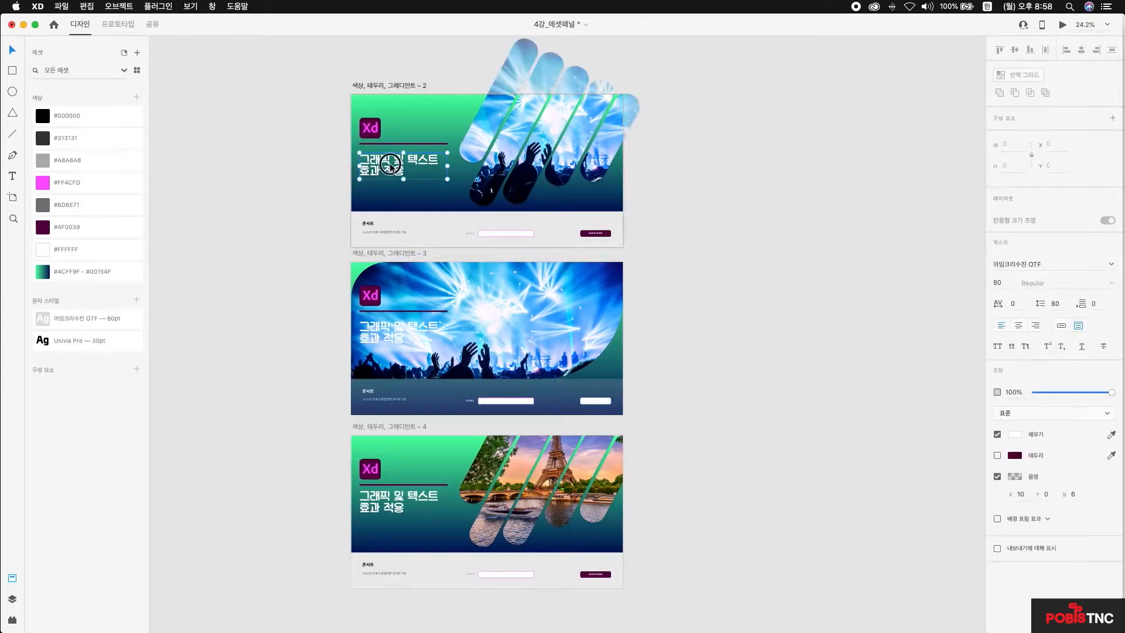
pyautogui.scroll(-1, 376, 336)
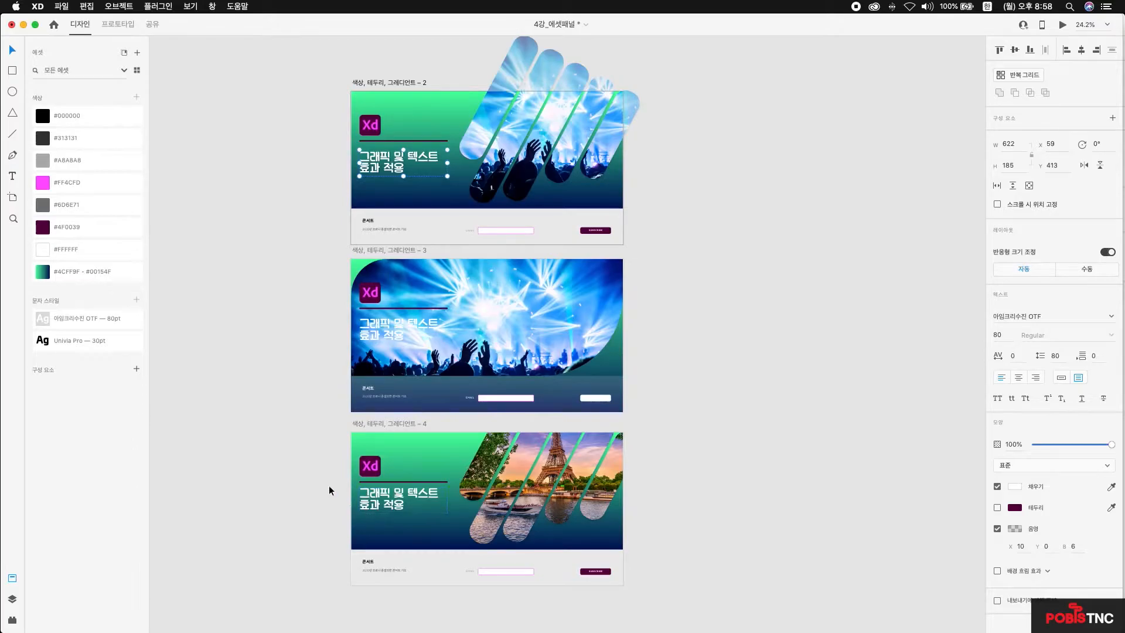
pyautogui.rightClick(73, 317)
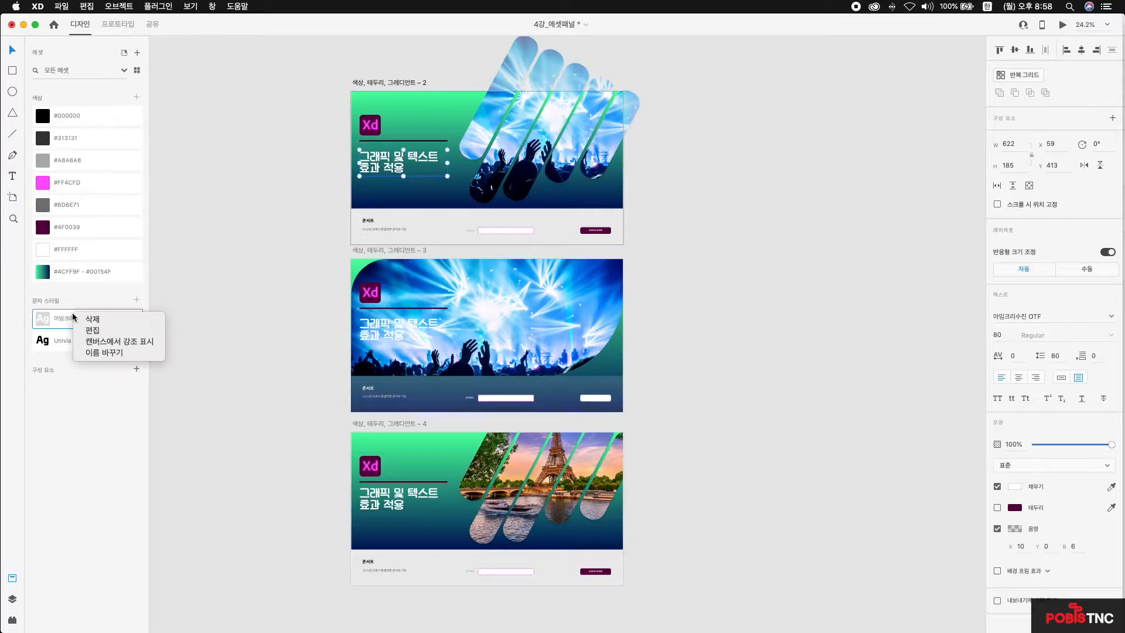
pyautogui.click(88, 343)
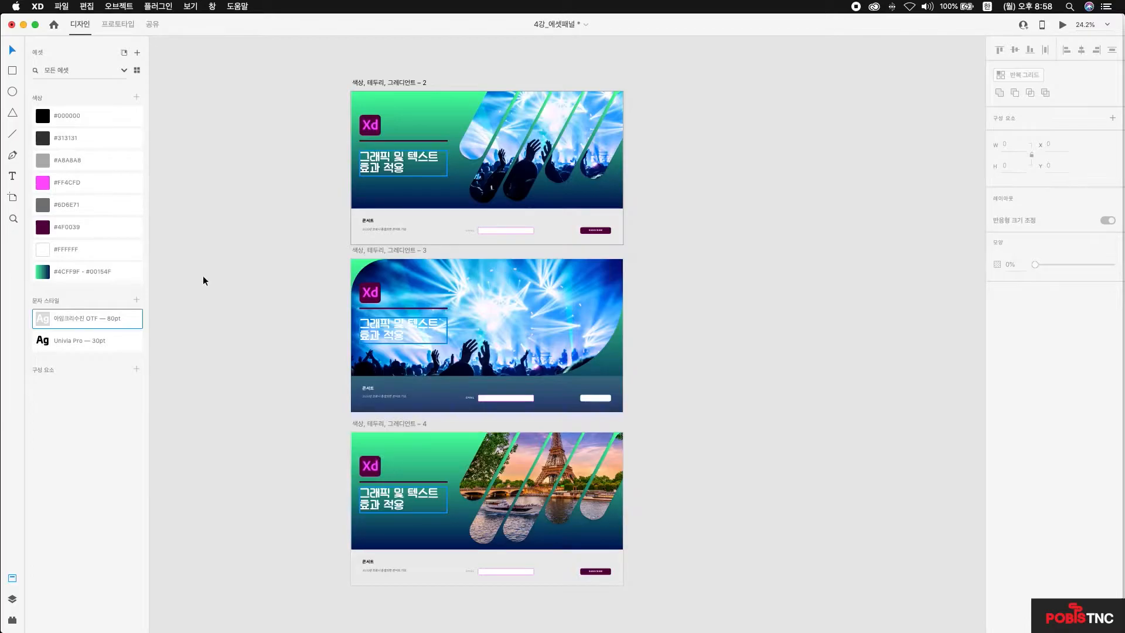
# Change the headline character style's font to 빙그레 따옴체 for all artboards
pyautogui.rightClick(89, 319)
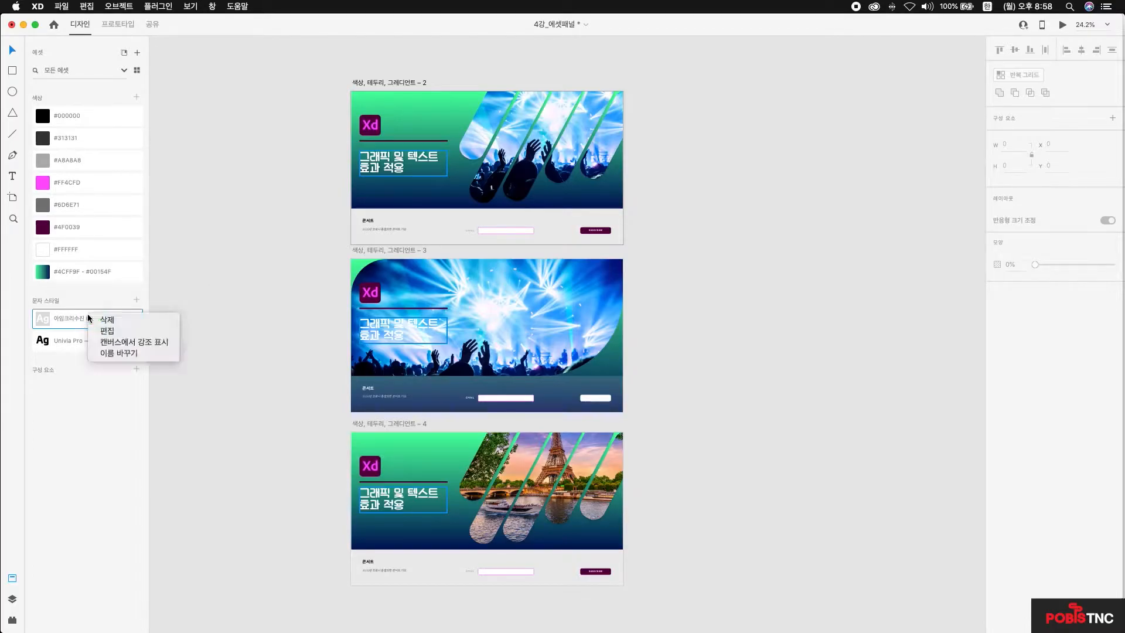
pyautogui.click(103, 332)
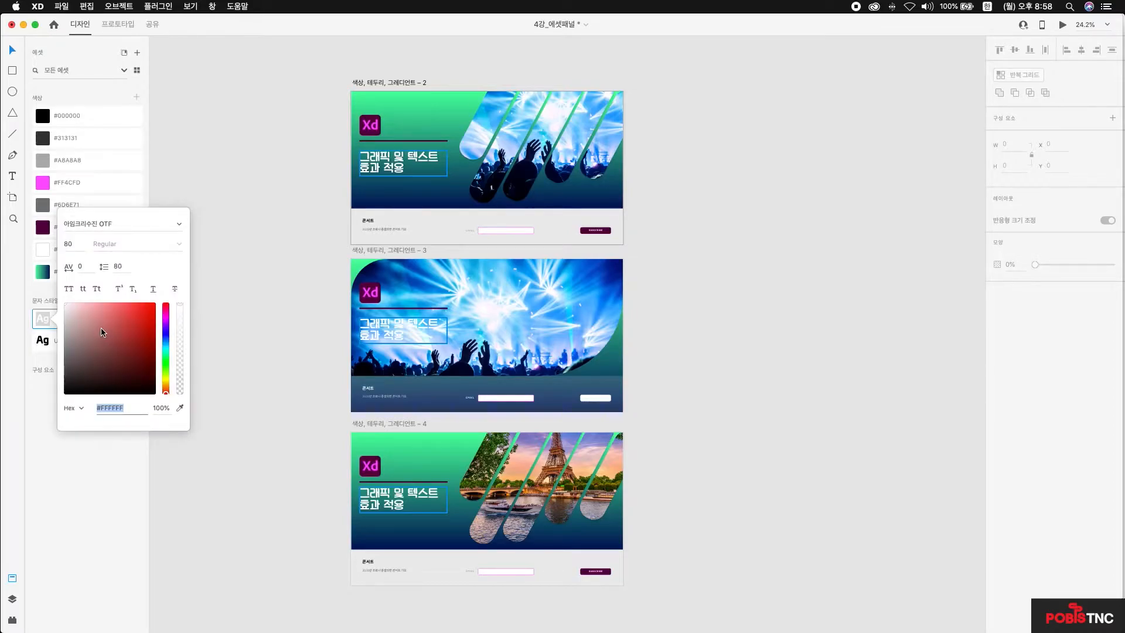
pyautogui.click(179, 225)
pyautogui.scroll(2, 134, 267)
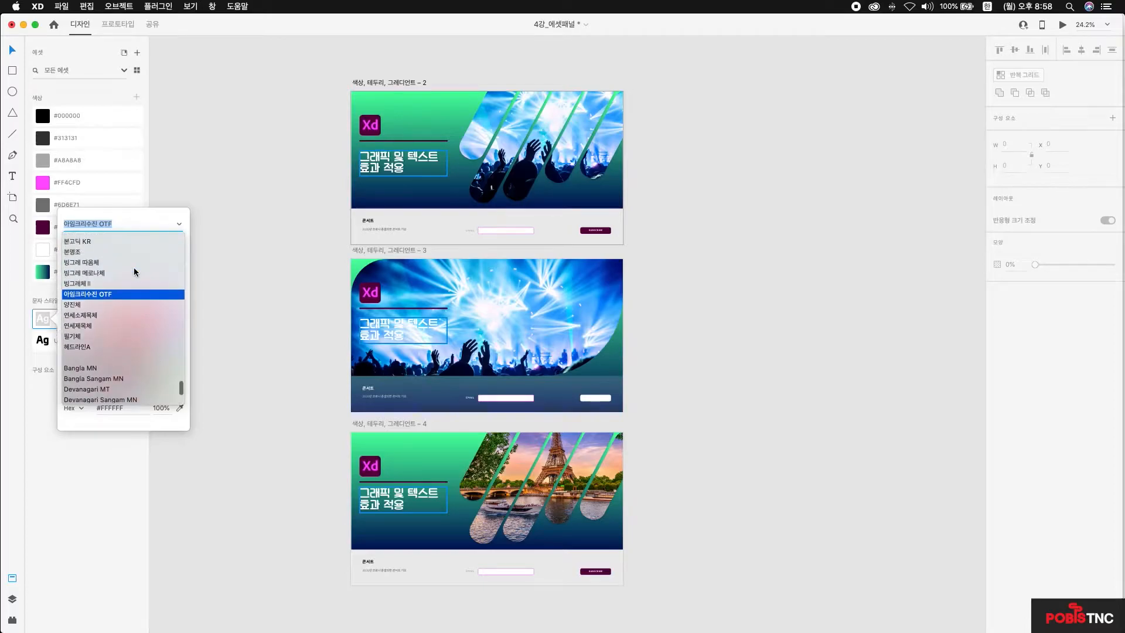
pyautogui.click(91, 262)
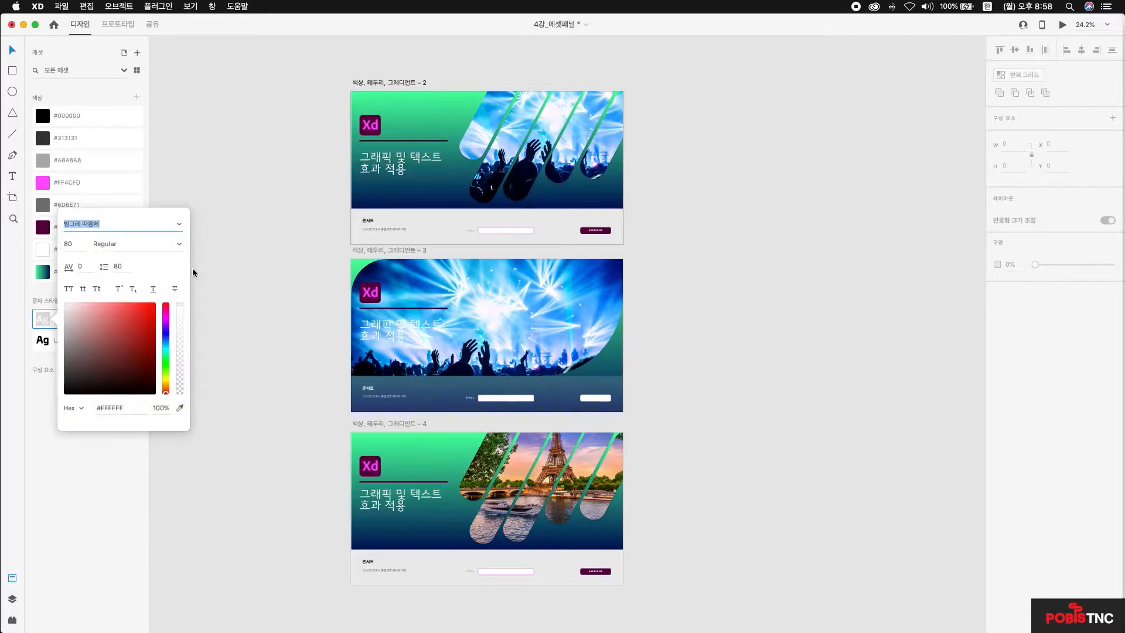
# Set the headline character style's size to 150 and its weight to Bold
pyautogui.click(68, 244)
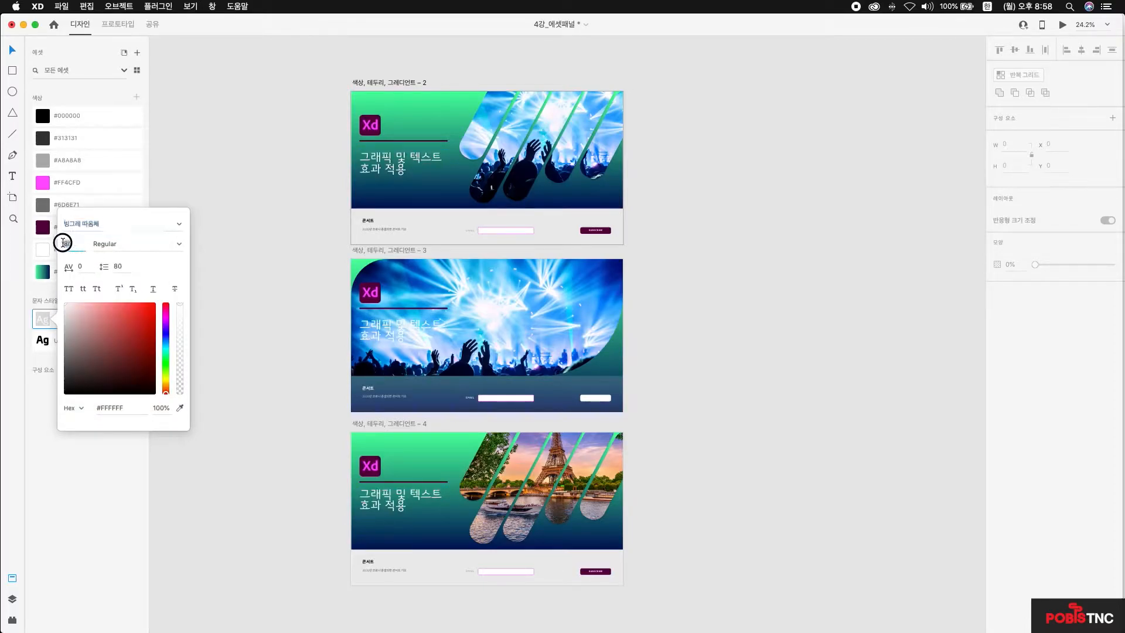
pyautogui.write('150')
pyautogui.press('Tab')
pyautogui.click(177, 245)
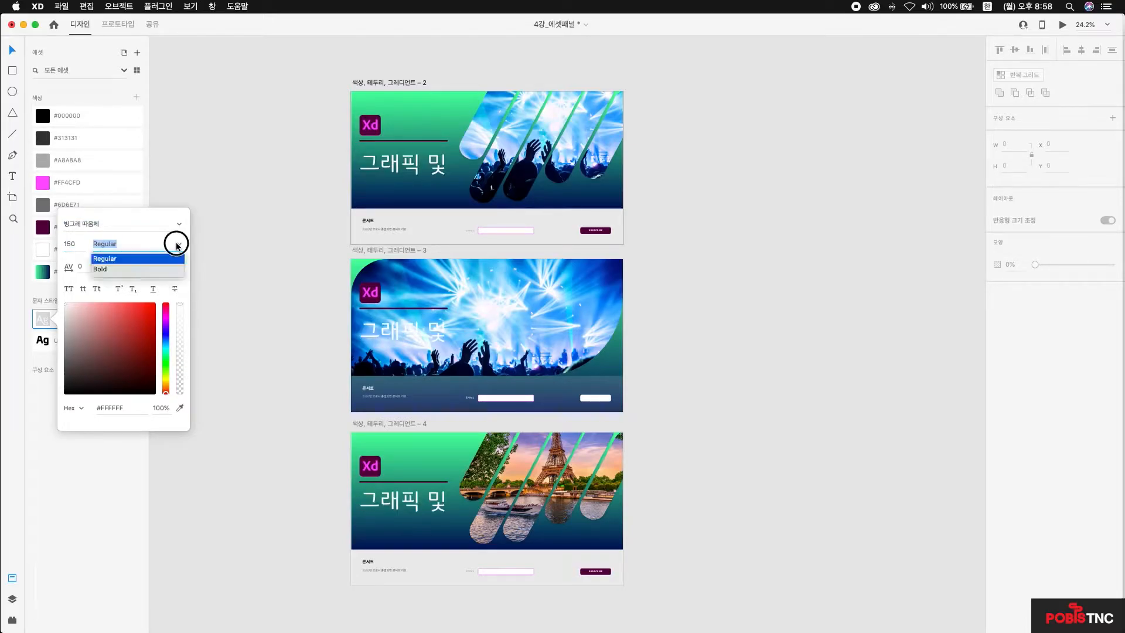
pyautogui.click(142, 270)
# Try a size of 20 for the headline character style and settle on a size of 50
pyautogui.click(69, 245)
pyautogui.write('20')
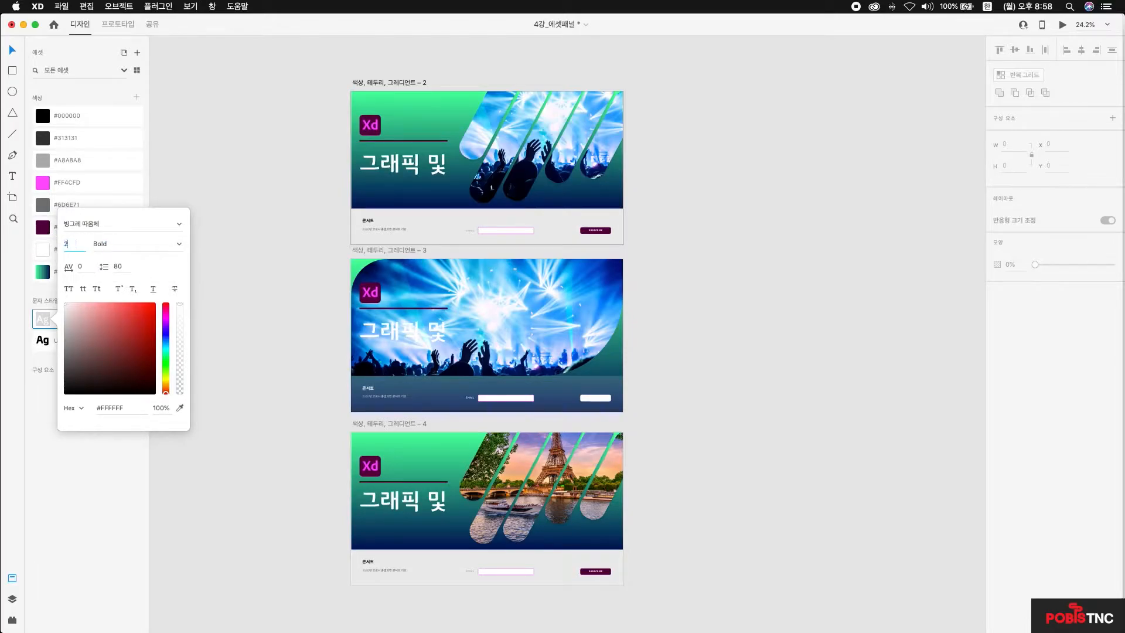
pyautogui.press('Return')
pyautogui.moveTo(82, 245); pyautogui.dragTo(44, 243)
pyautogui.write('50')
pyautogui.press('Tab')
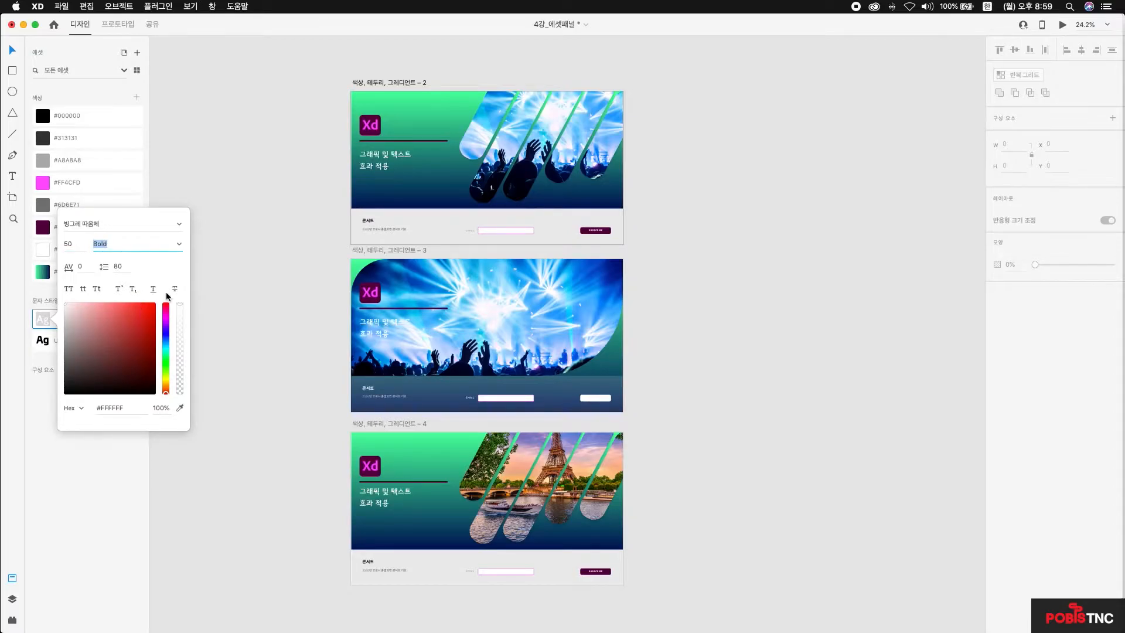
pyautogui.click(208, 265)
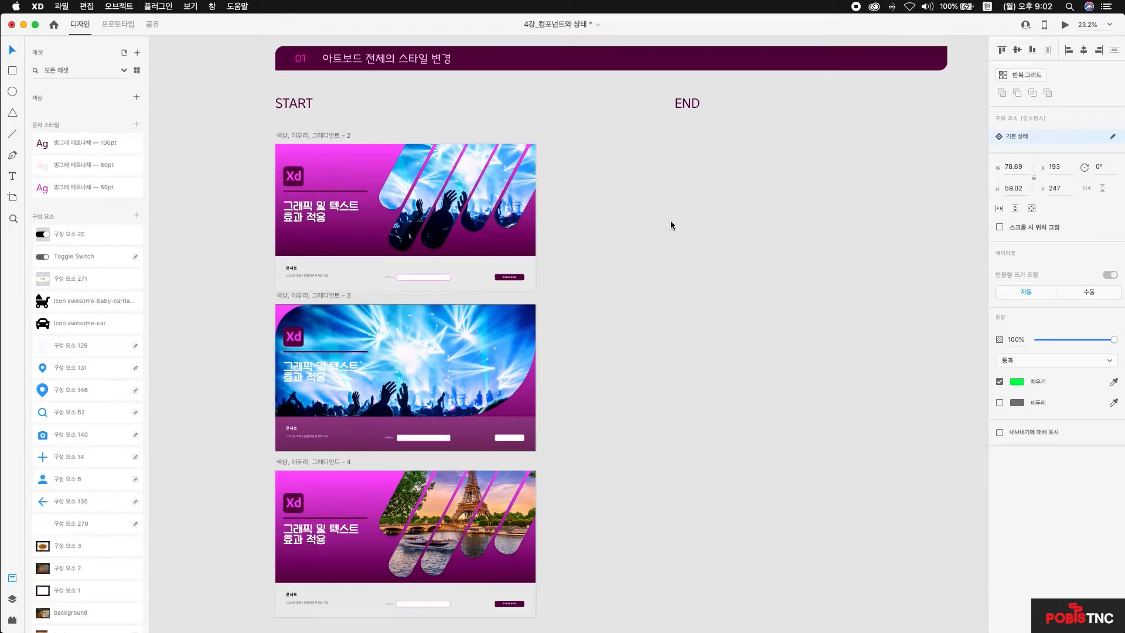
# In the 4강_컴포넌트와 상태 document, examine the finished END artboards with their car components and the START artboards without cars
pyautogui.scroll(-5, 635, 338)
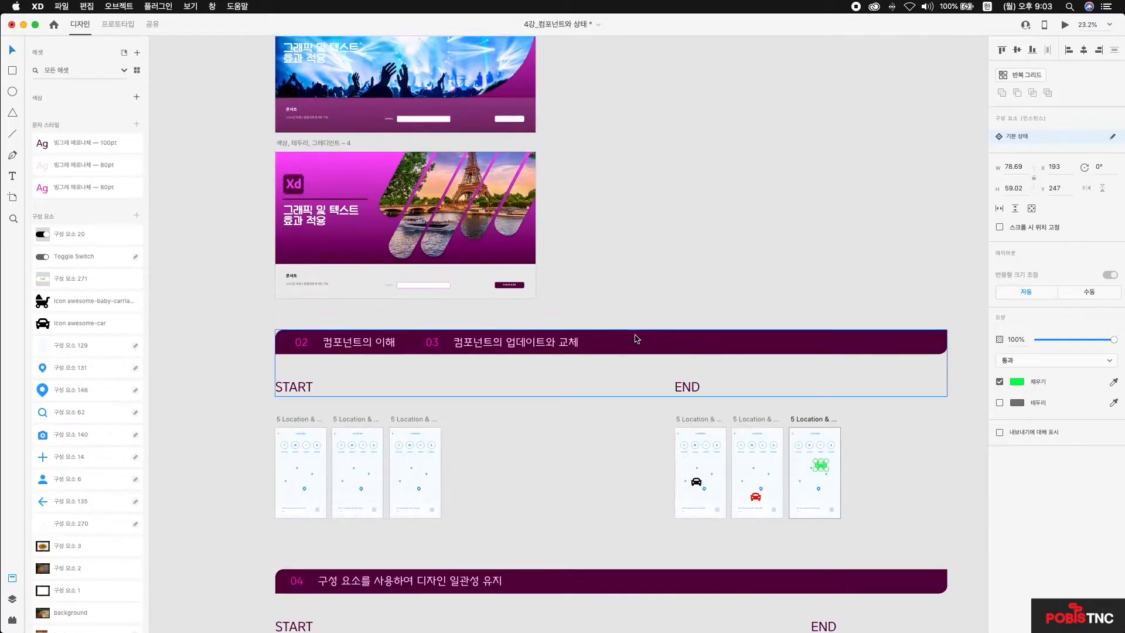
pyautogui.scroll(-2, 635, 338)
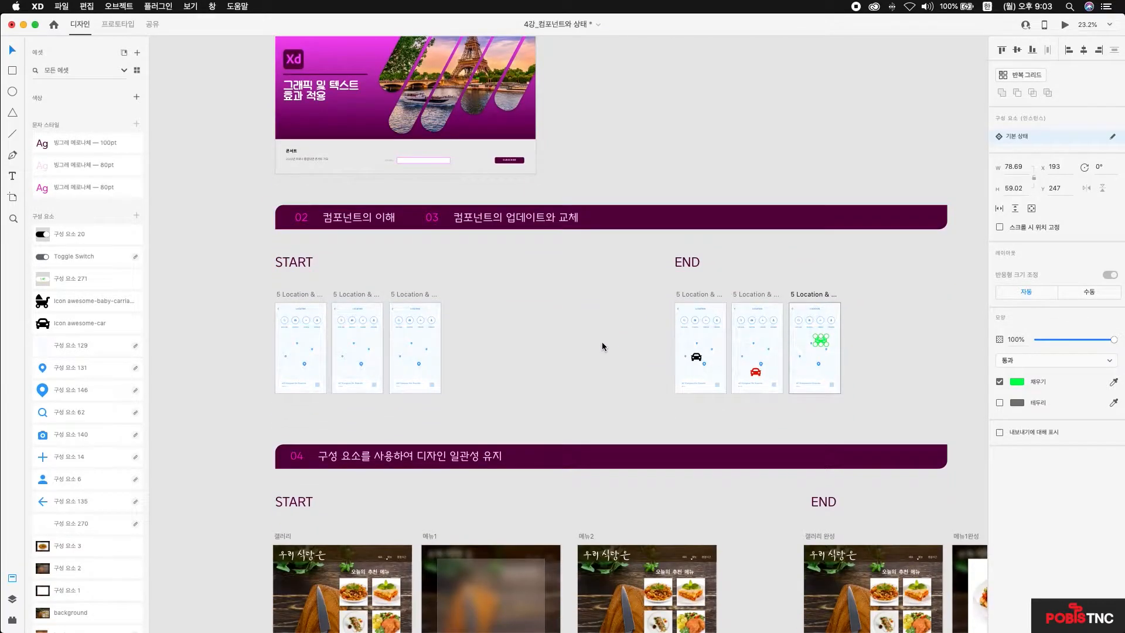
pyautogui.scroll(3, 477, 326)
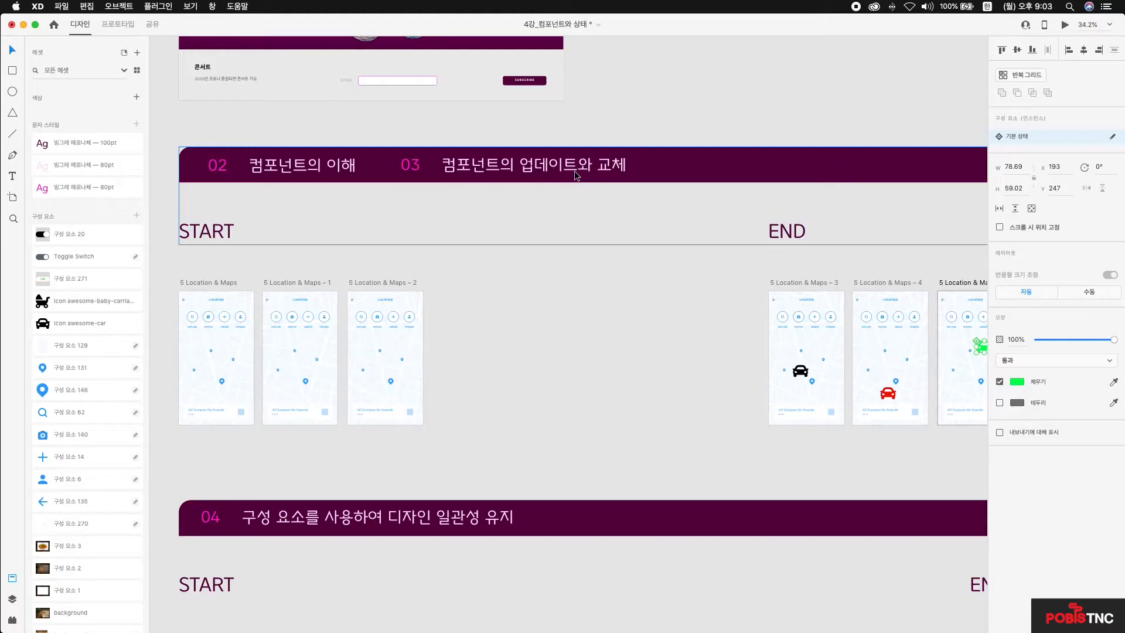
pyautogui.hscroll(8, 920, 441)
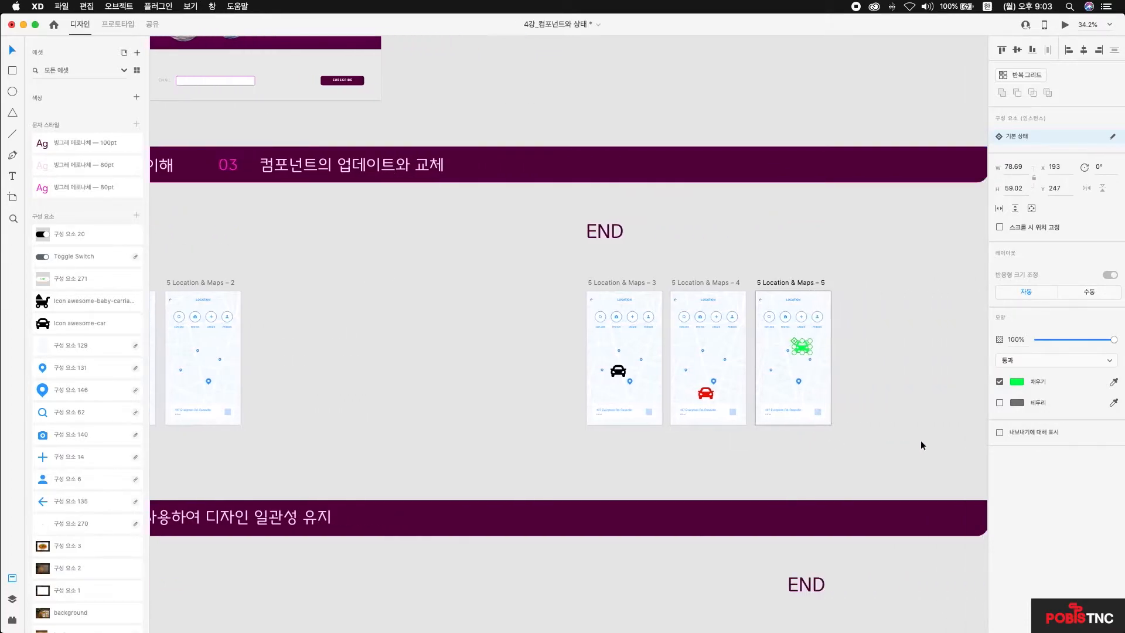
pyautogui.scroll(5, 621, 454)
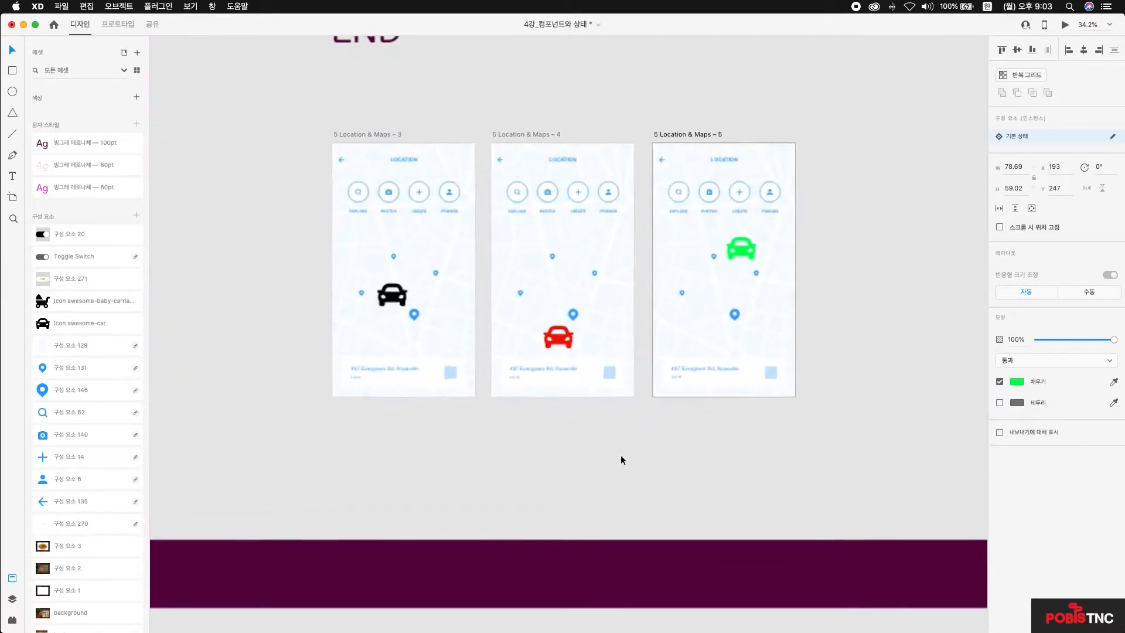
pyautogui.click(364, 126)
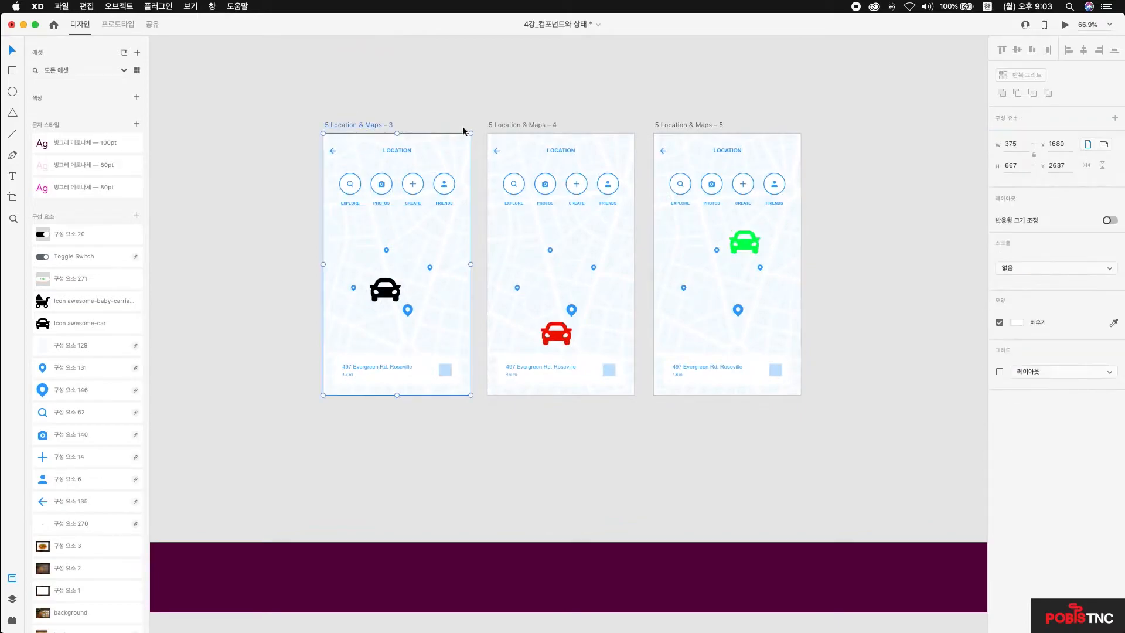
pyautogui.click(514, 126)
pyautogui.click(686, 125)
pyautogui.click(375, 125)
pyautogui.click(256, 152)
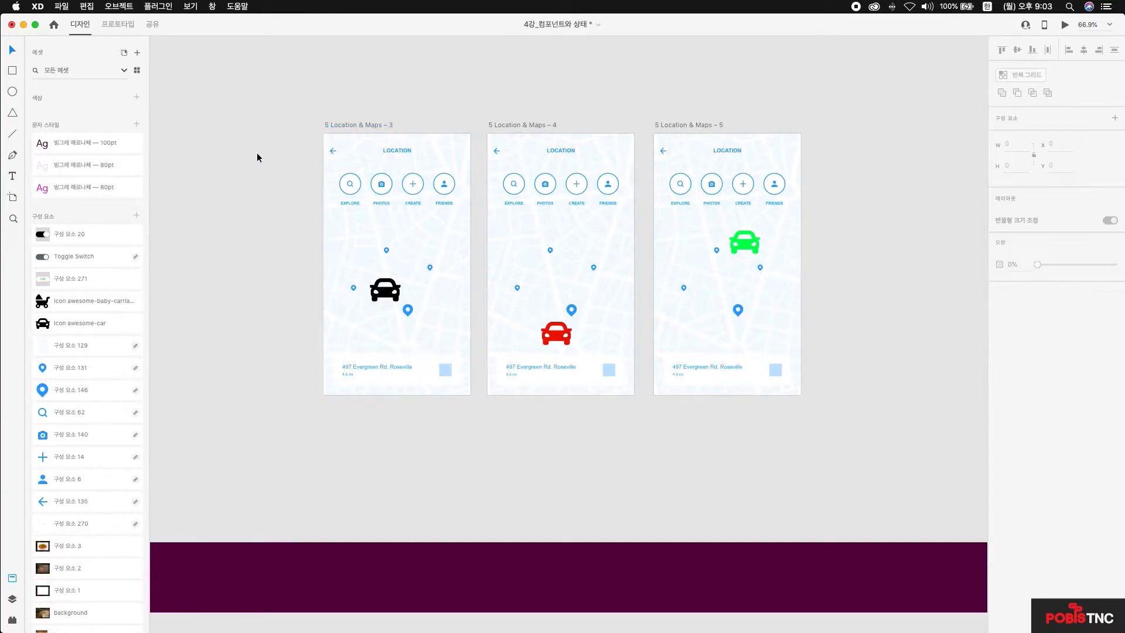
pyautogui.click(389, 298)
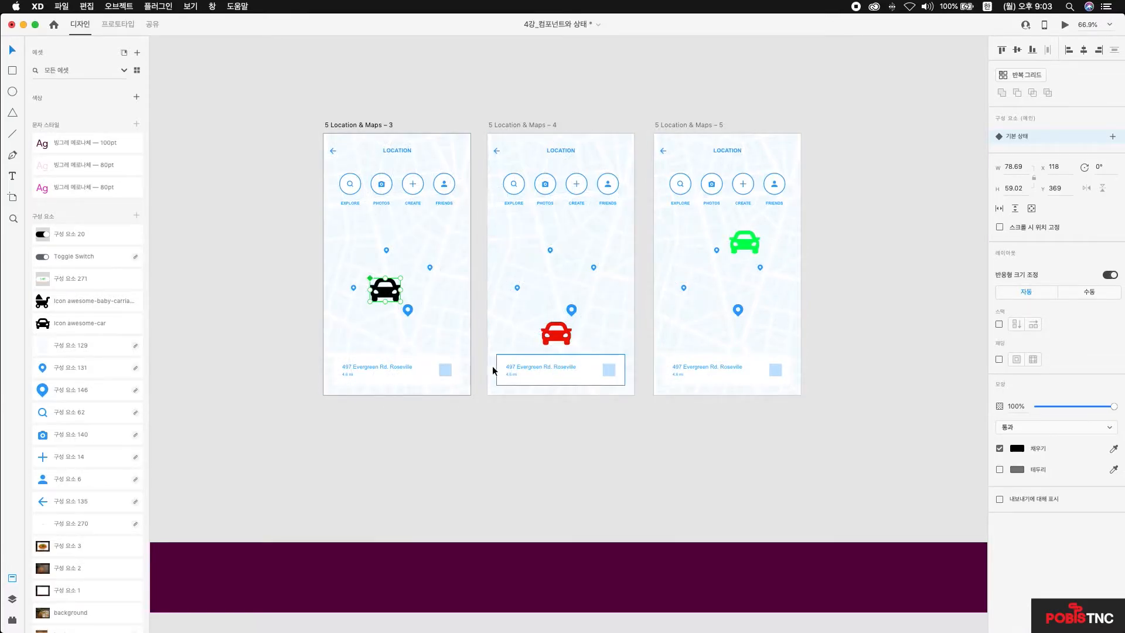
pyautogui.scroll(-6, 256, 417)
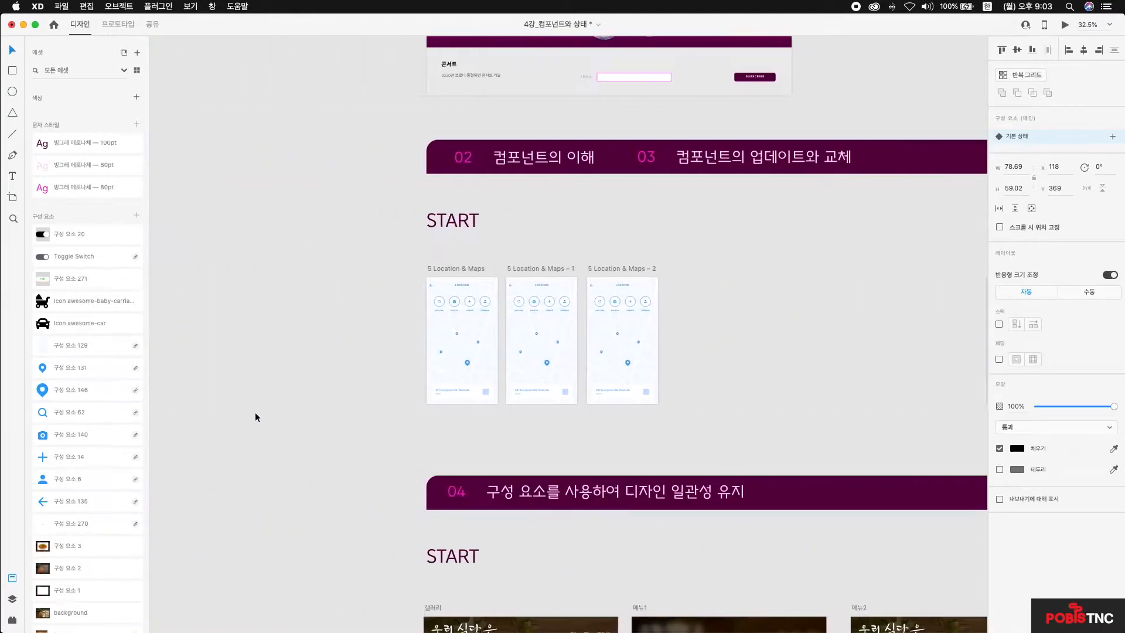
pyautogui.click(315, 270)
pyautogui.scroll(5, 316, 273)
pyautogui.scroll(-1, 315, 273)
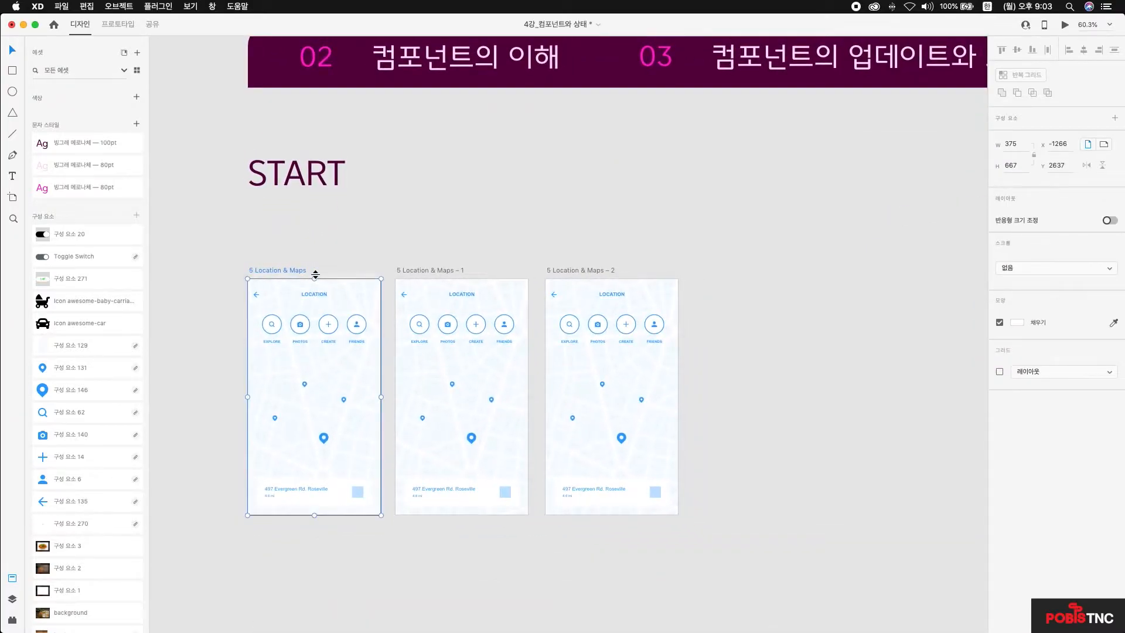
pyautogui.click(194, 325)
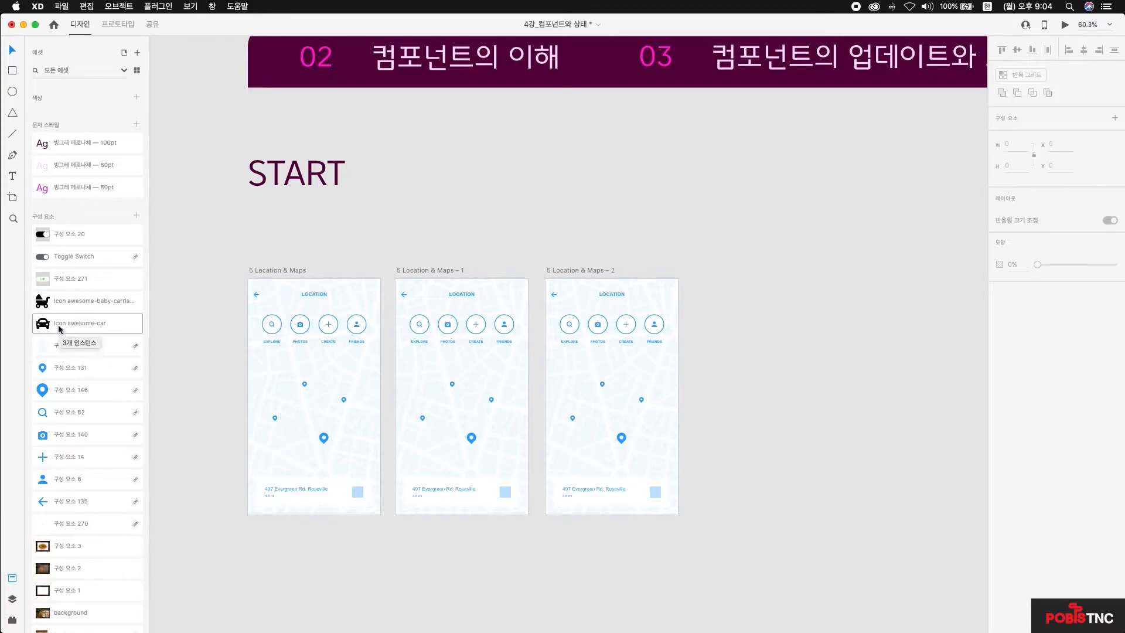
# Search the Icons 4 Design plugin for "car" icons
pyautogui.click(12, 620)
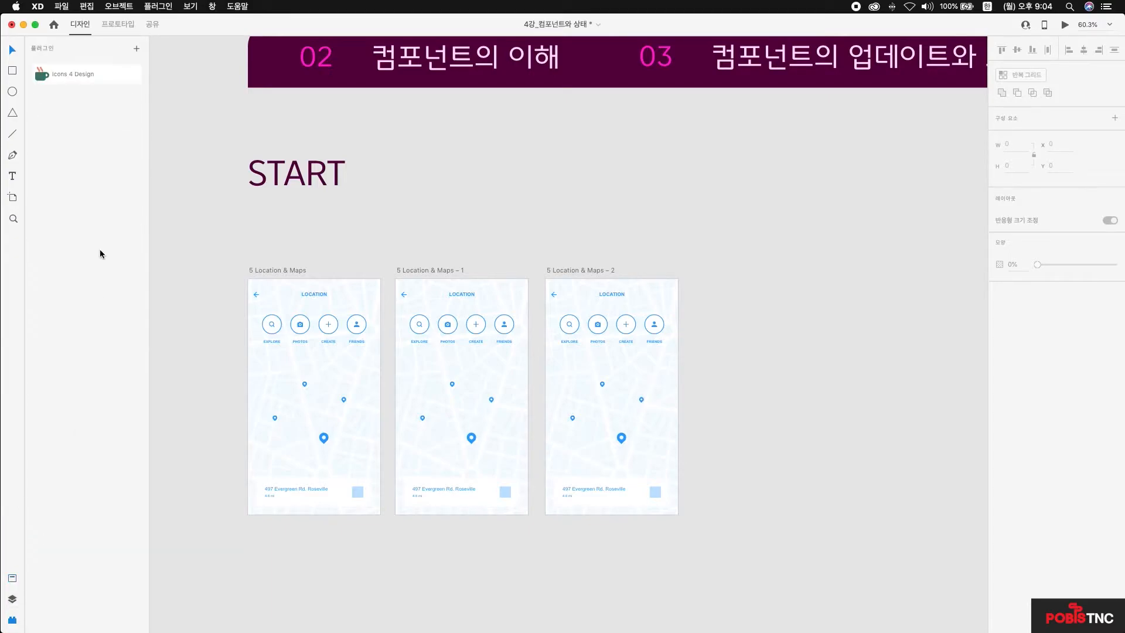
pyautogui.click(65, 76)
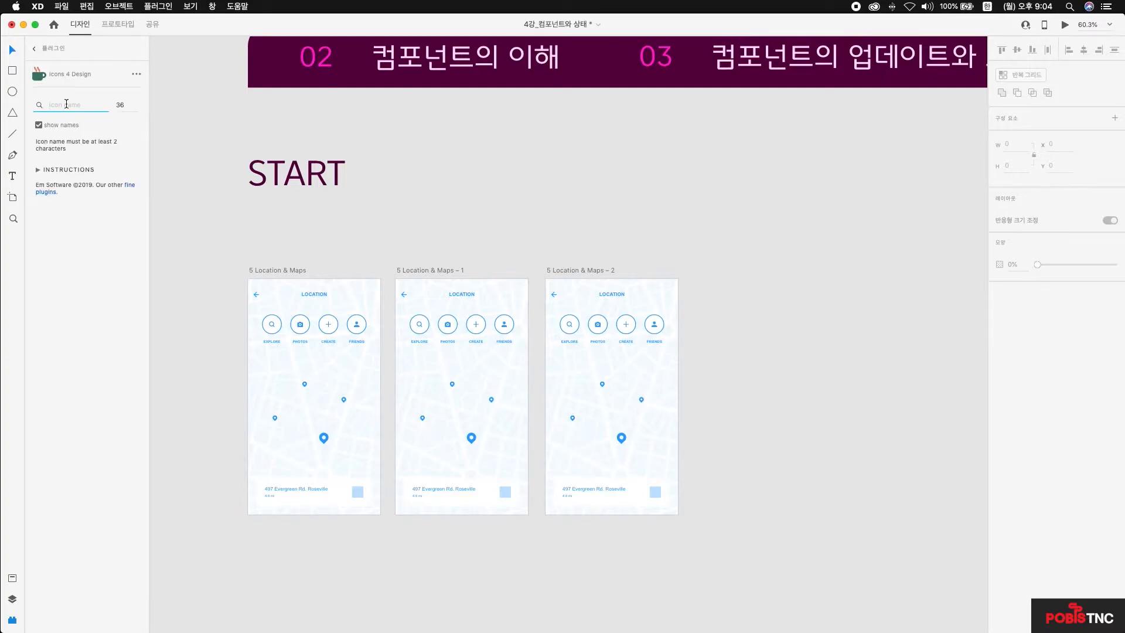
pyautogui.write('ㅊㅁ')
pyautogui.press('BackSpace')
pyautogui.press('BackSpace')
pyautogui.press('capslock')
pyautogui.write('car')
pyautogui.press('Return')
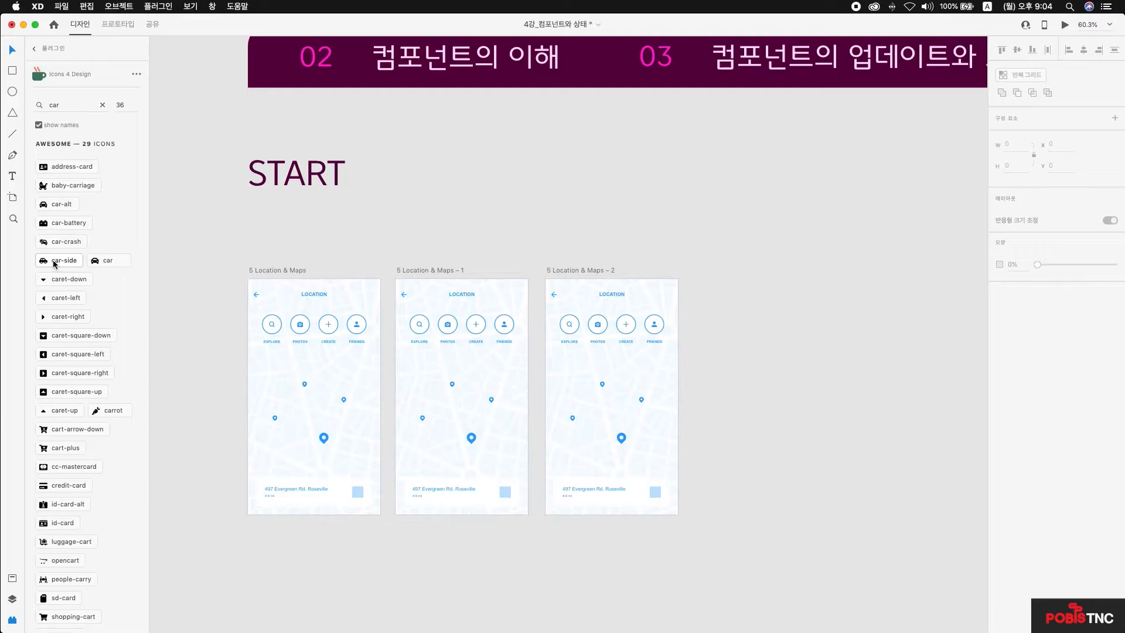
# Insert the car-side icon, relocate it to the middle of the 5 Location & Maps artboard and enlarge it to 113 by 78
pyautogui.click(55, 262)
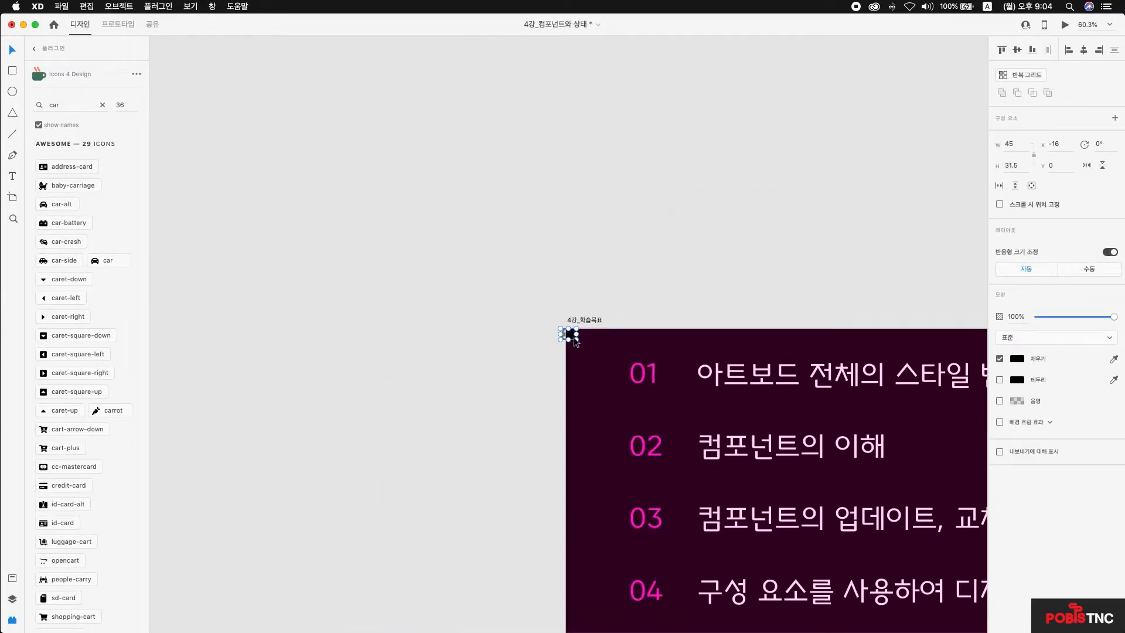
pyautogui.click(554, 352)
pyautogui.scroll(-15, 552, 360)
pyautogui.scroll(-10, 553, 361)
pyautogui.scroll(1, 553, 361)
pyautogui.press('super+z')
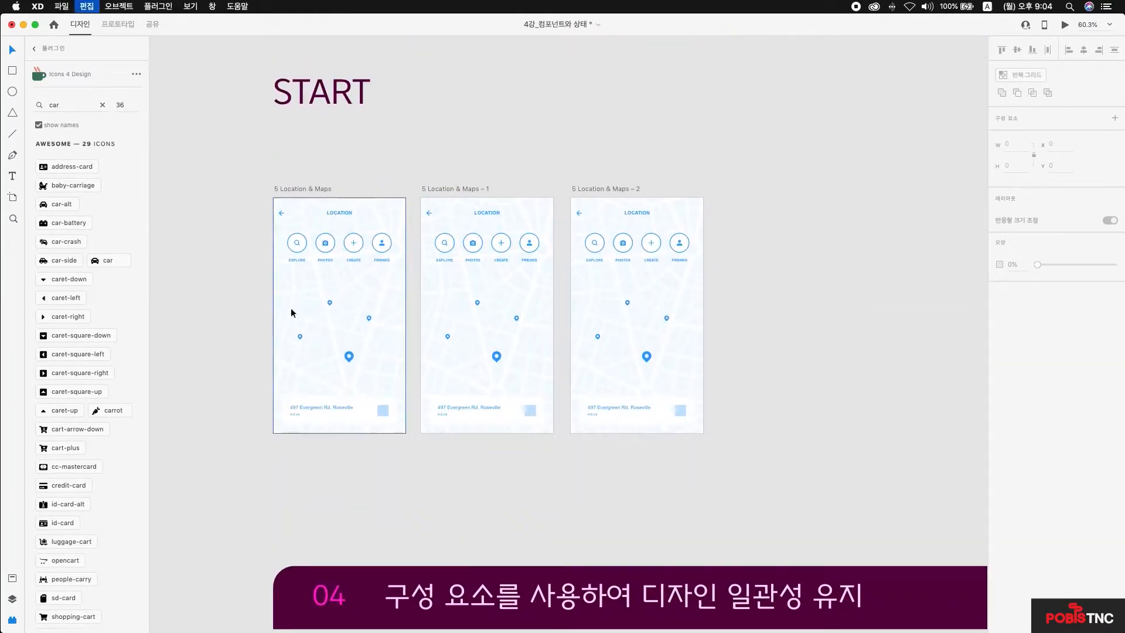
pyautogui.press('super+v')
pyautogui.moveTo(572, 335); pyautogui.dragTo(316, 332)
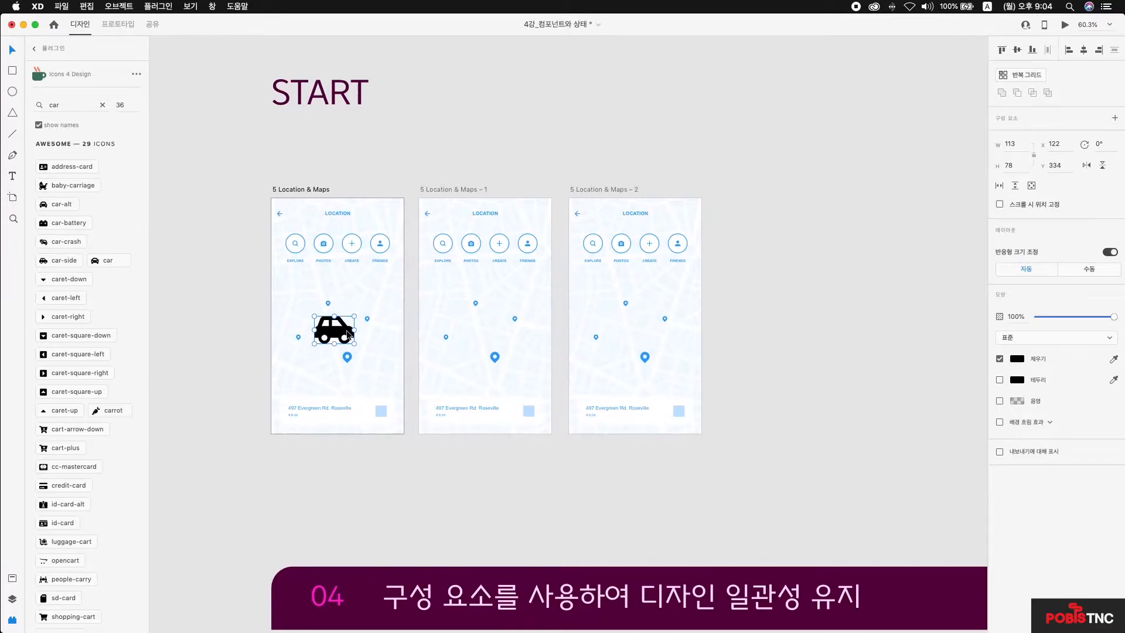
# Register the car-side icon on the 5 Location & Maps artboard as a component in the document assets
pyautogui.hscroll(-1, 347, 335)
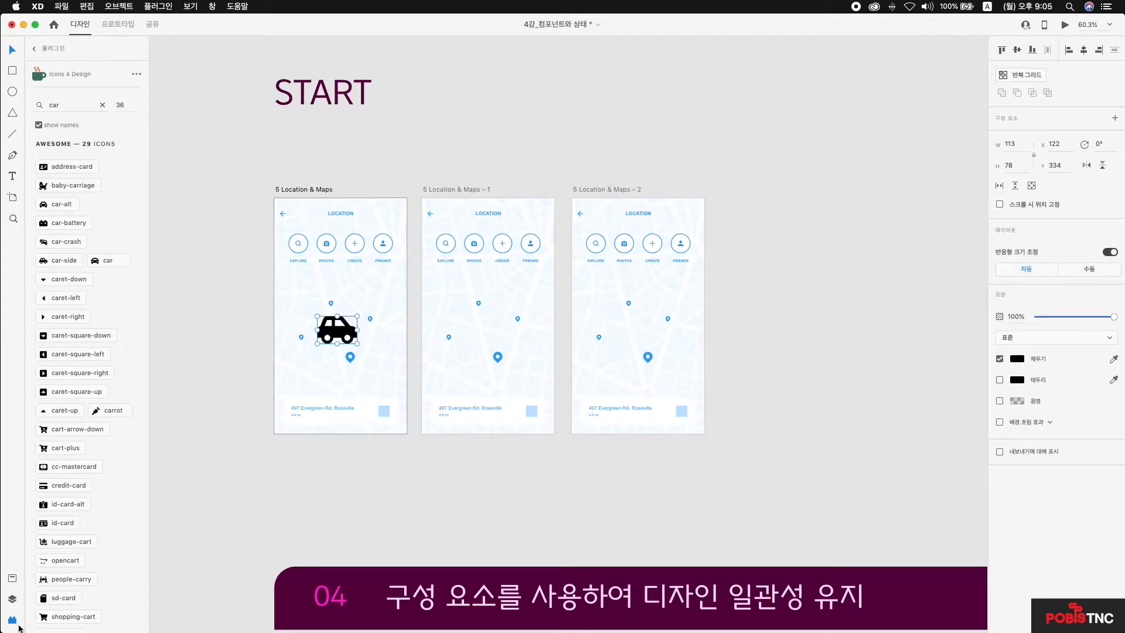
pyautogui.click(12, 579)
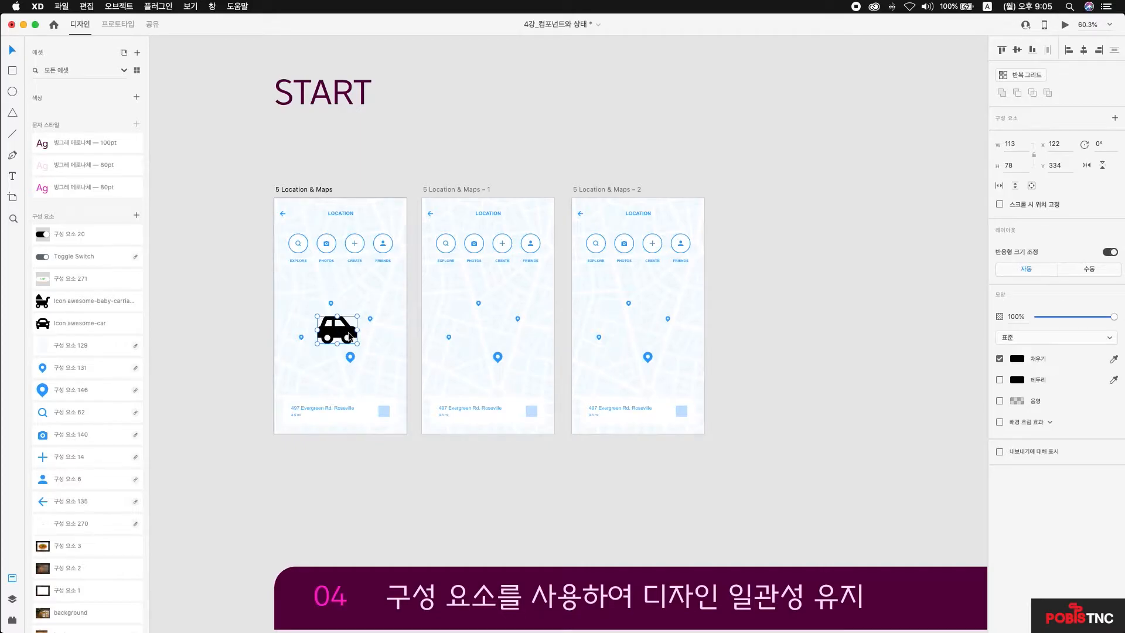
pyautogui.click(138, 216)
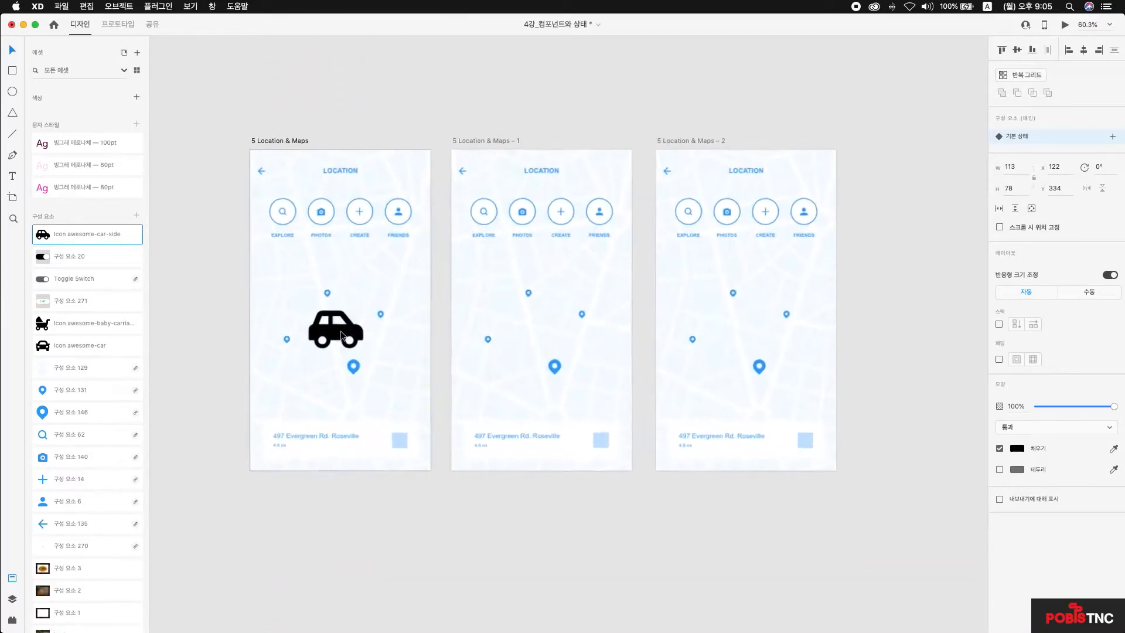
# Examine the main-component marker and outline on the corner of the car component up close
pyautogui.scroll(5, 341, 335)
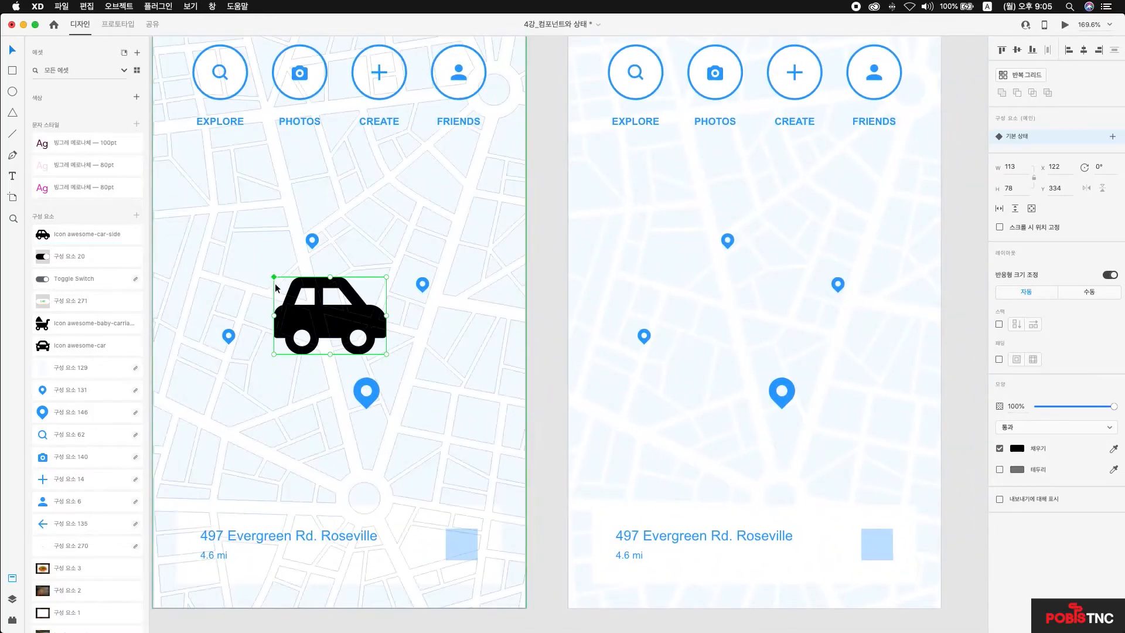
pyautogui.scroll(2, 275, 282)
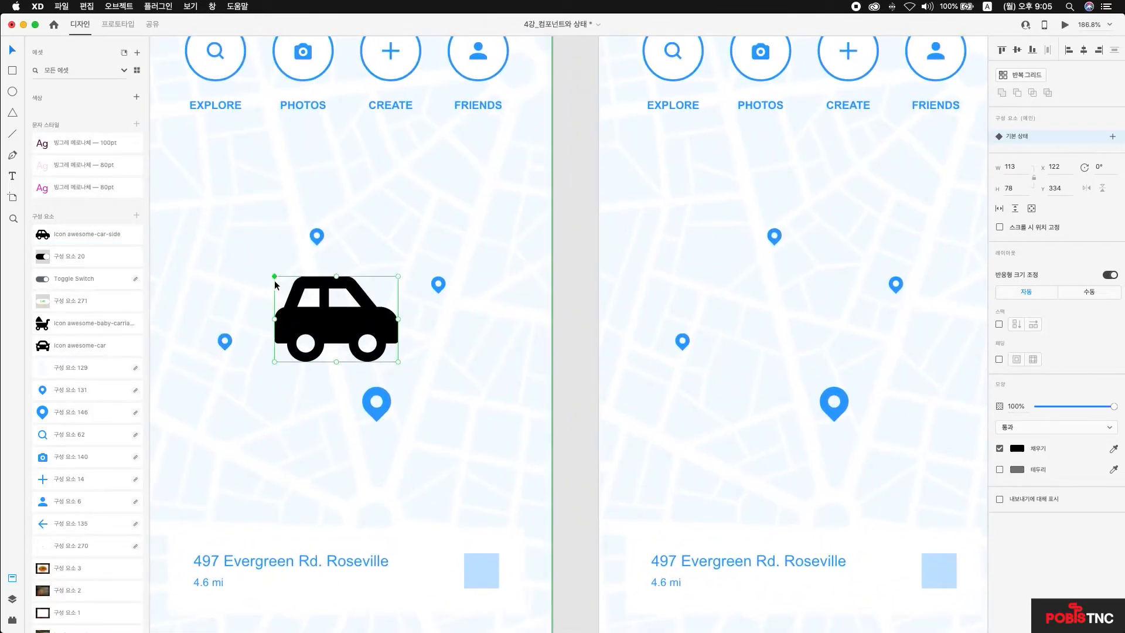
pyautogui.scroll(3, 274, 285)
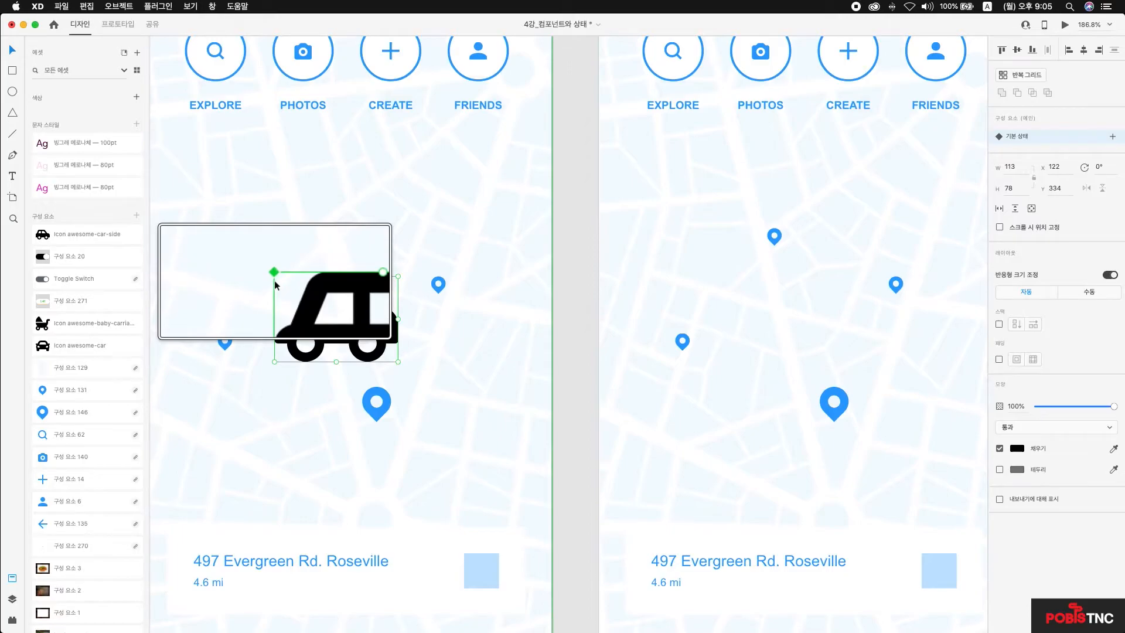
pyautogui.scroll(-3, 274, 286)
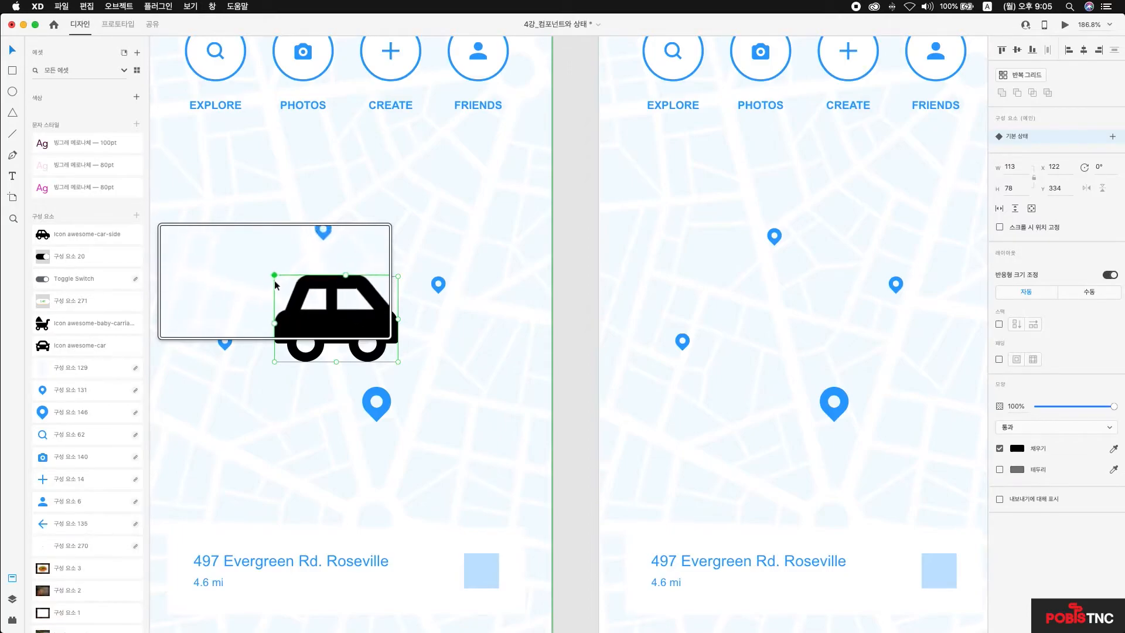
pyautogui.scroll(4, 275, 285)
pyautogui.scroll(-3, 275, 286)
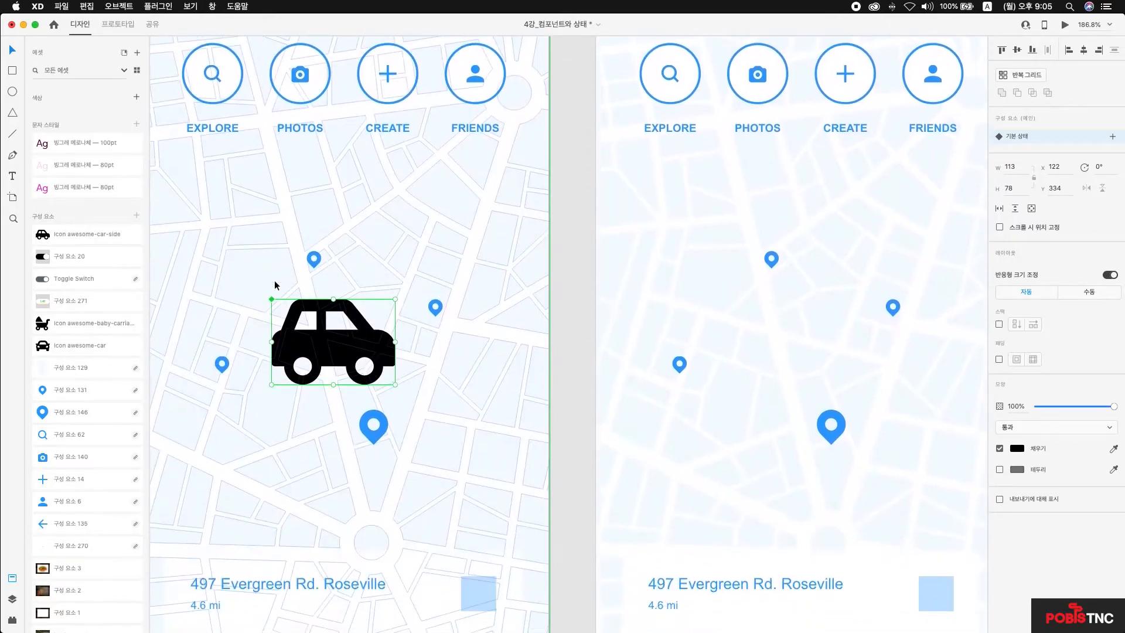
pyautogui.scroll(-5, 274, 285)
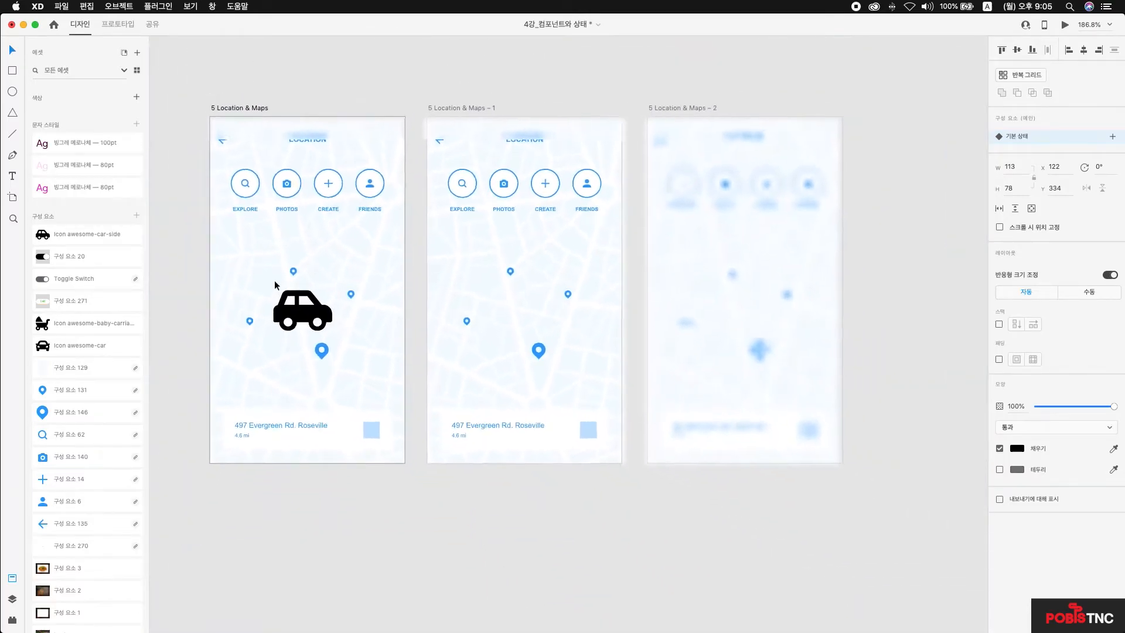
# Shrink the main car to 93 by 69 at X 29, Y 264, and place two car-side instances on 5 Location & Maps – 1 and one on – 2
pyautogui.moveTo(324, 315); pyautogui.dragTo(274, 289)
pyautogui.moveTo(47, 235); pyautogui.dragTo(518, 302)
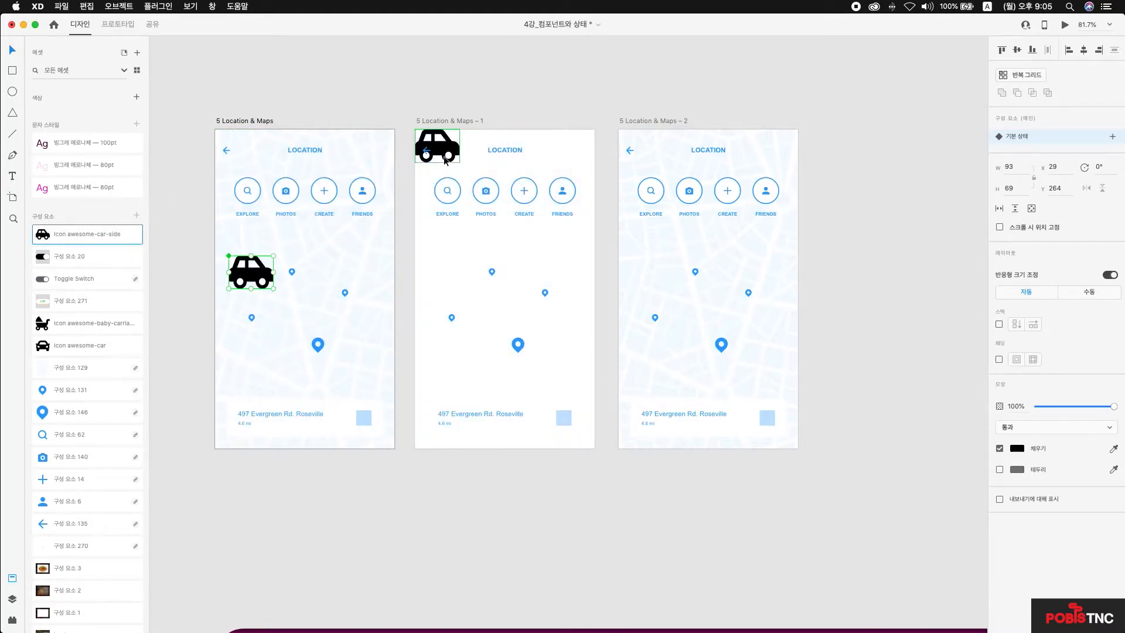
pyautogui.press('super+z')
pyautogui.moveTo(91, 229); pyautogui.dragTo(453, 291)
pyautogui.moveTo(75, 234); pyautogui.dragTo(756, 378)
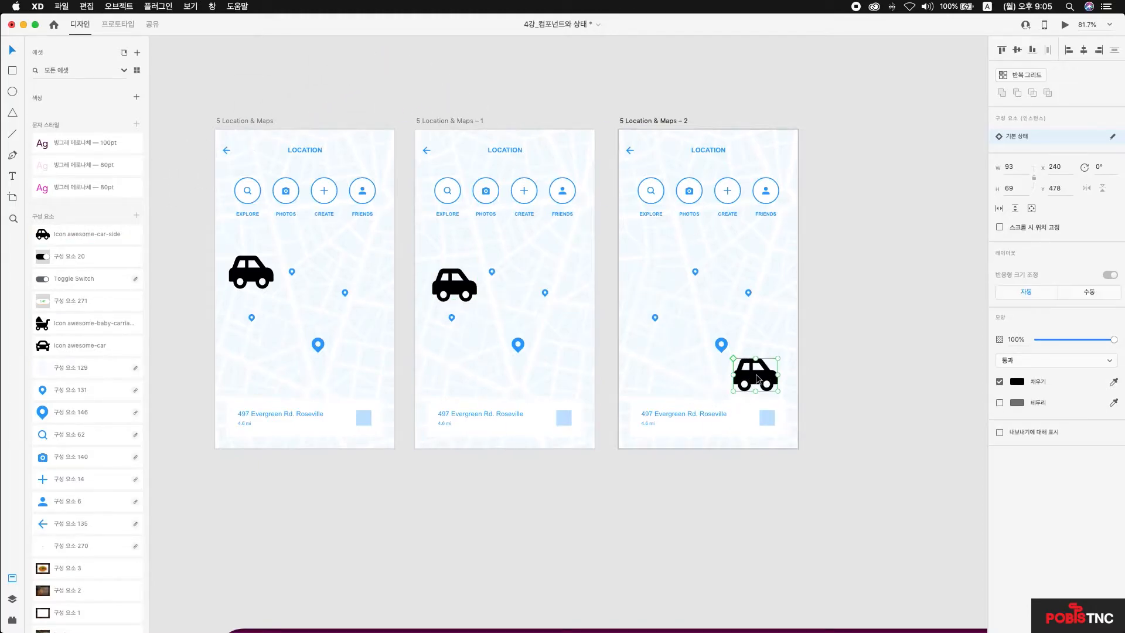
pyautogui.moveTo(123, 241); pyautogui.dragTo(556, 385)
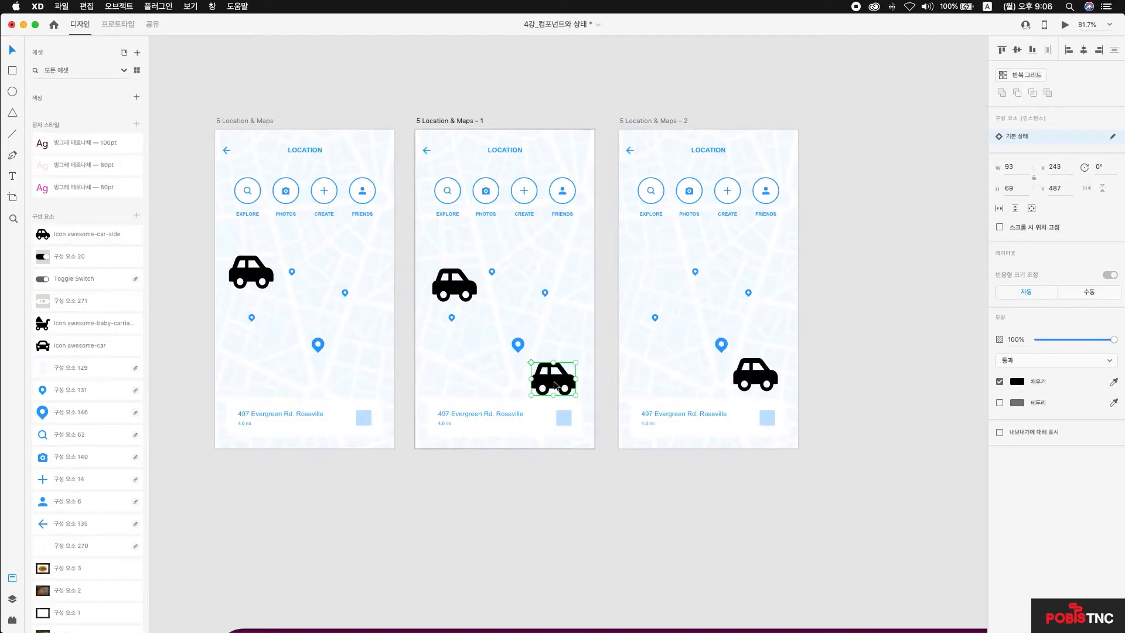
# Compare the corner marker of the main car component with that of the upper instance on 5 Location & Maps – 1
pyautogui.click(249, 275)
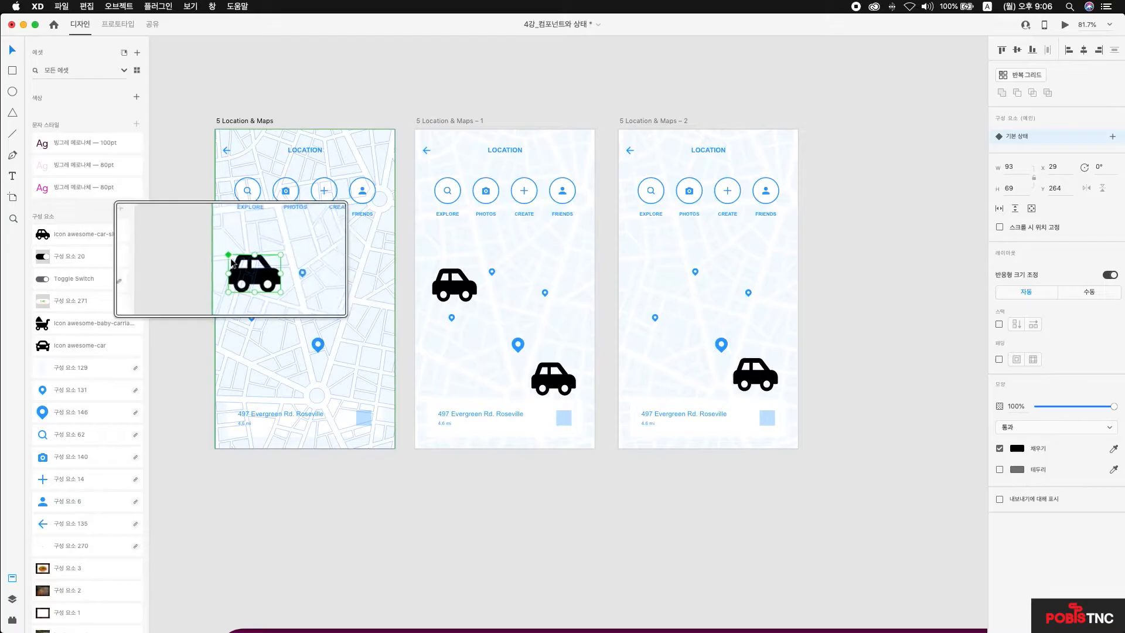
pyautogui.scroll(-1, 229, 260)
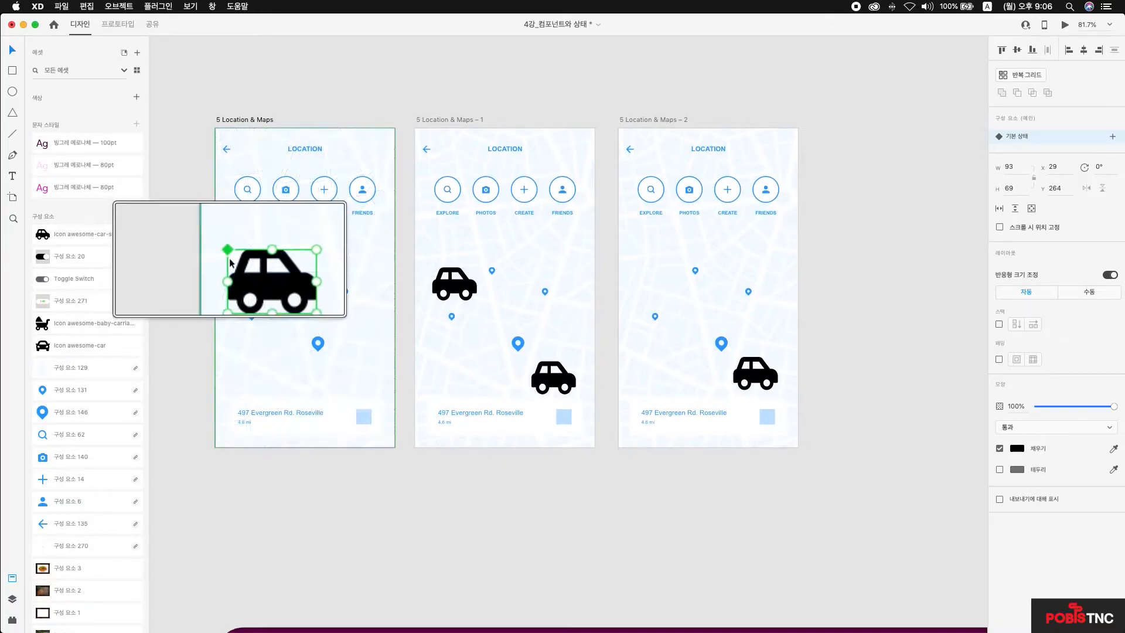
pyautogui.click(446, 288)
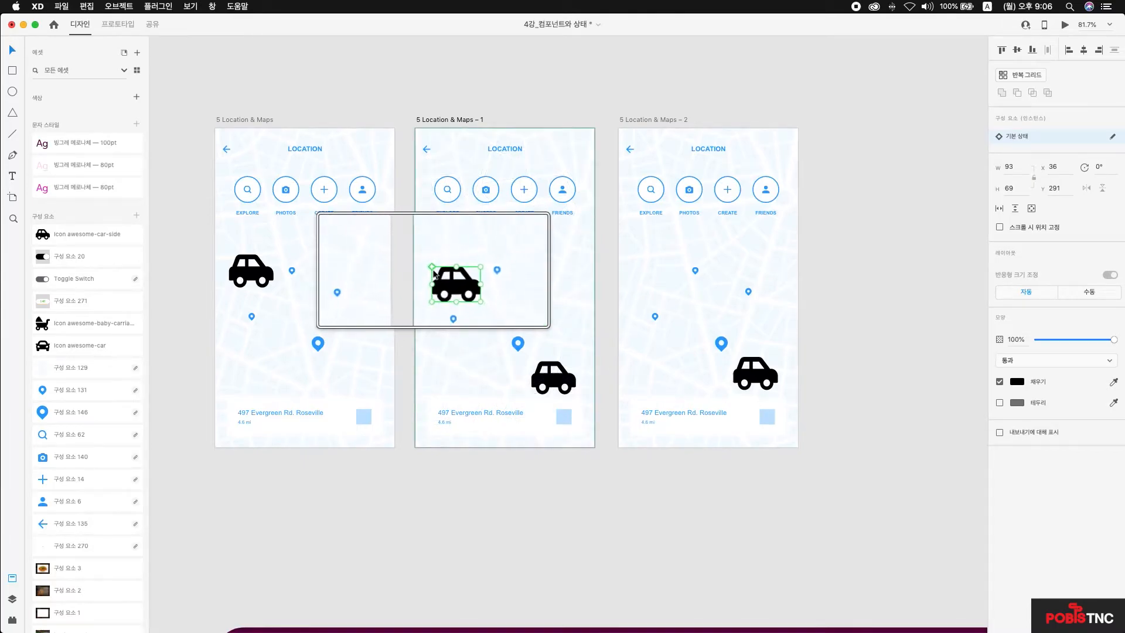
pyautogui.click(252, 270)
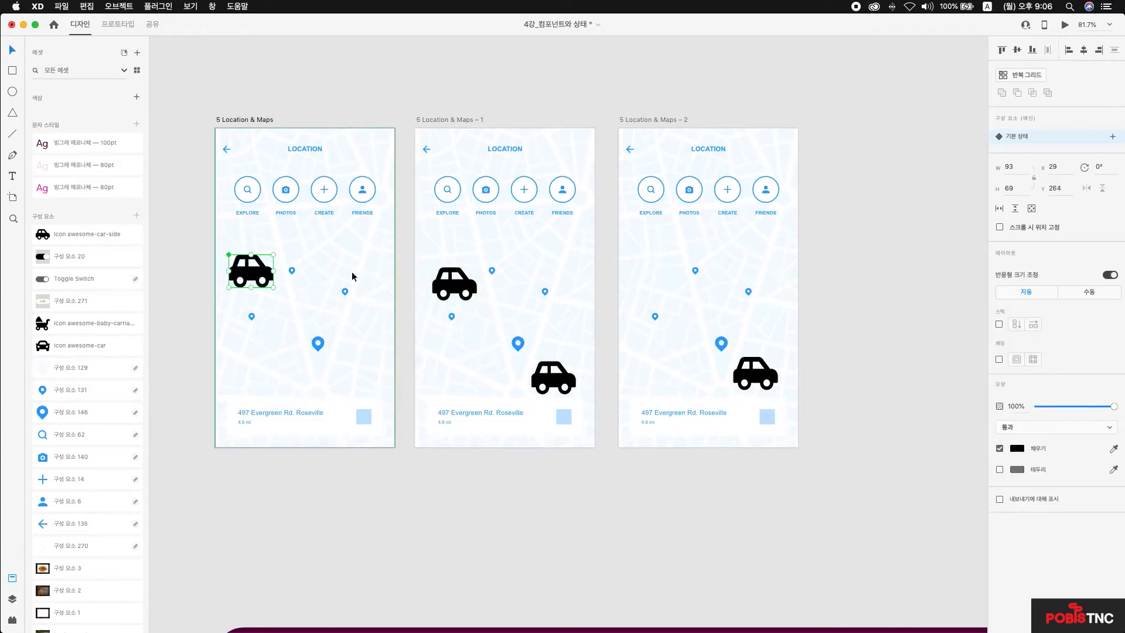
# Change the fill of the upper car instance on 5 Location & Maps – 1 to a light red
pyautogui.click(467, 292)
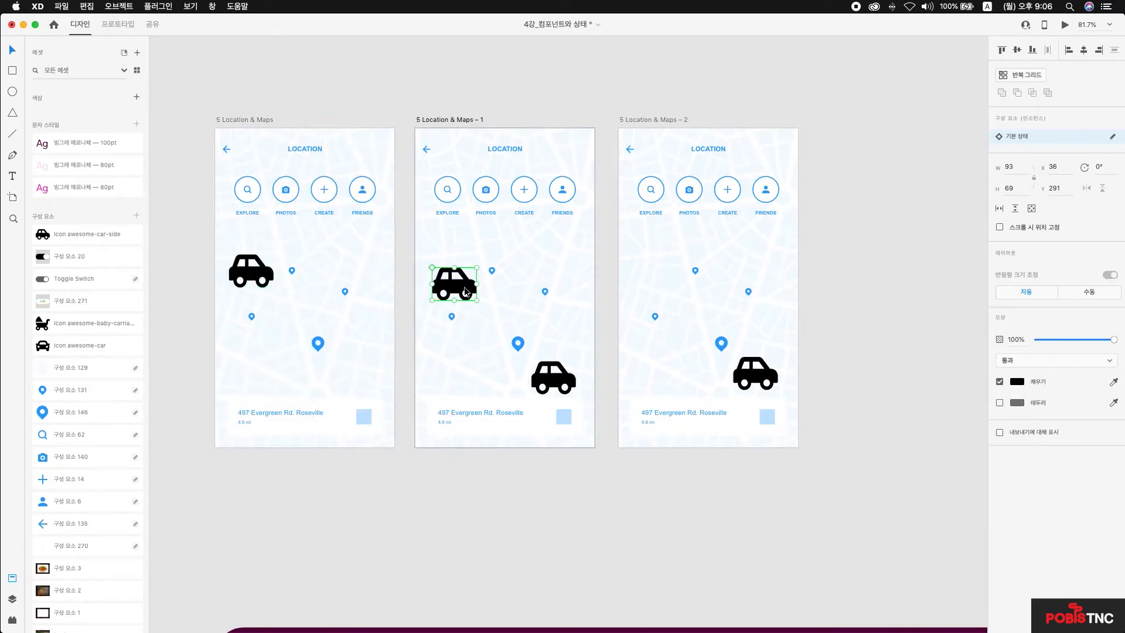
pyautogui.hscroll(1, 464, 288)
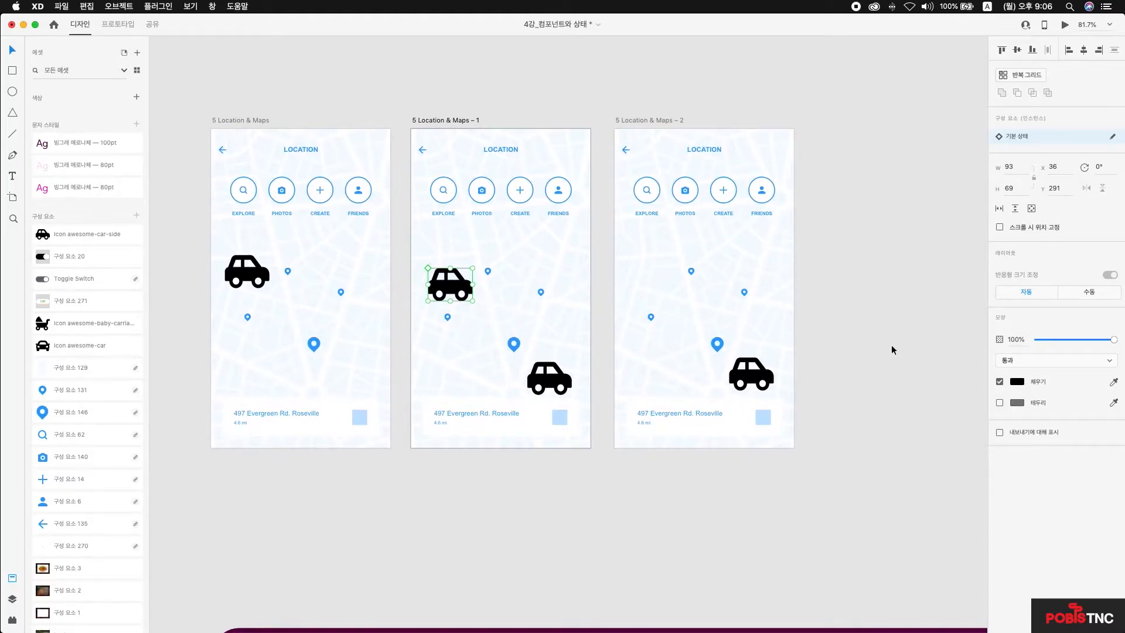
pyautogui.click(1018, 381)
pyautogui.click(938, 328)
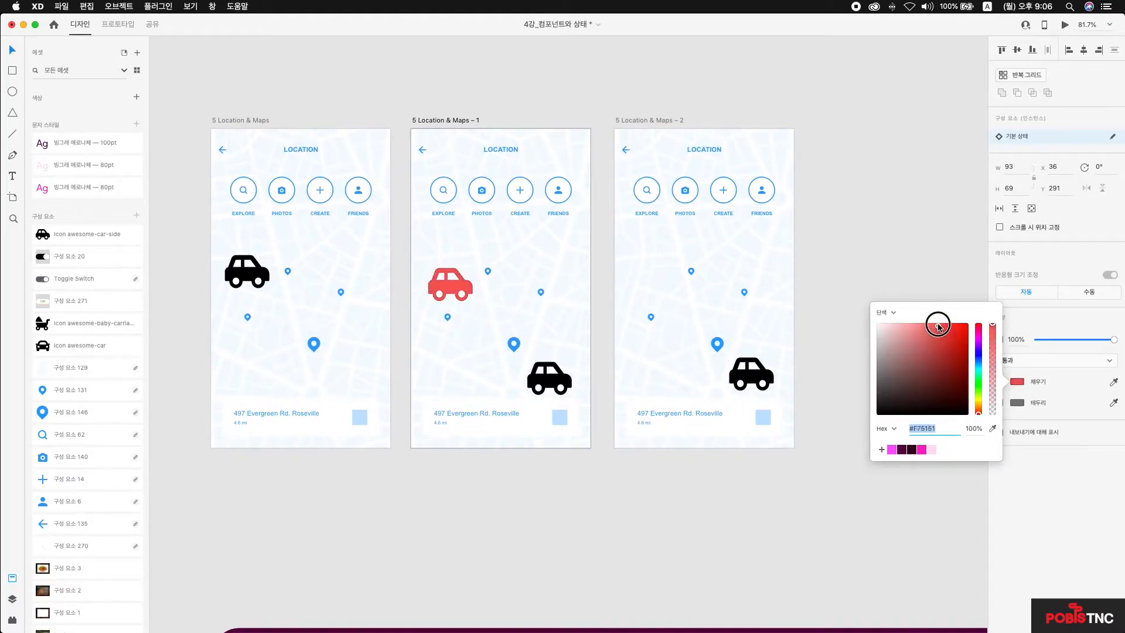
# Shrink the lower car instance on 5 Location & Maps – 1 to 50 by 43 and fill it with bright blue #00B1FF
pyautogui.click(554, 380)
pyautogui.moveTo(570, 394); pyautogui.dragTo(552, 382)
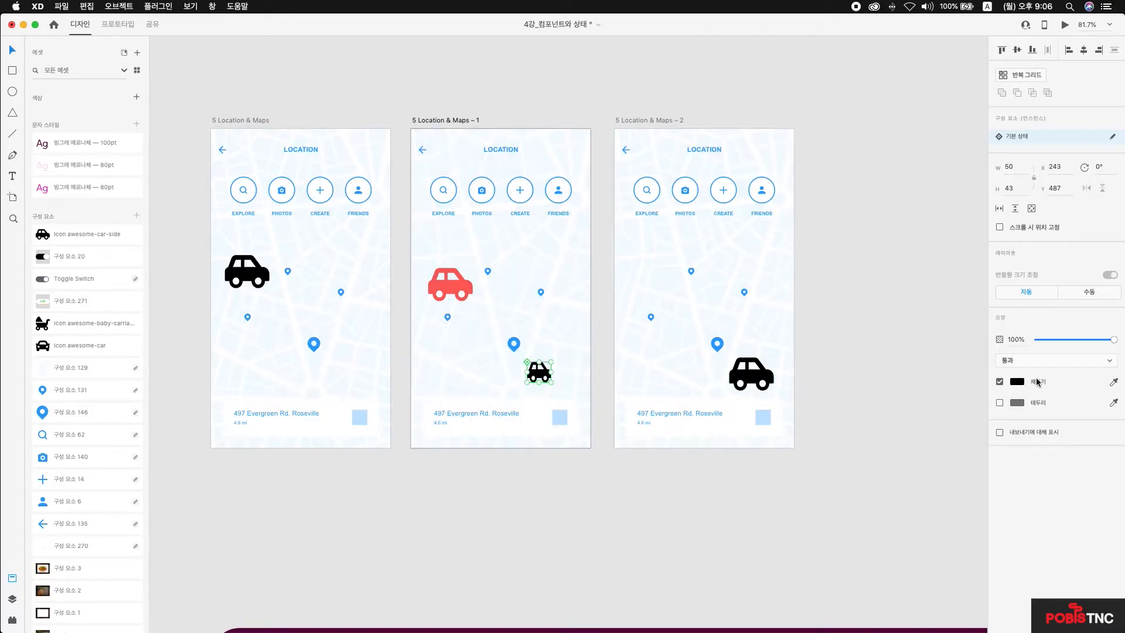
pyautogui.click(1017, 382)
pyautogui.click(979, 364)
pyautogui.moveTo(964, 328); pyautogui.dragTo(979, 331)
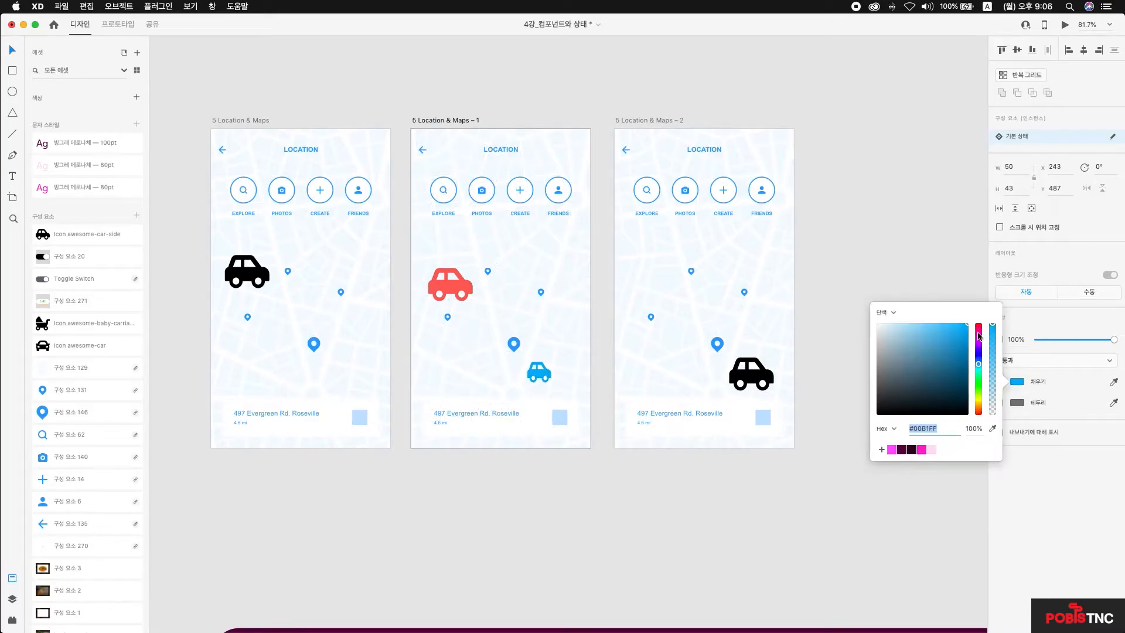
# Change the fill of the car instance on 5 Location & Maps – 2 to teal green
pyautogui.click(751, 375)
pyautogui.click(1018, 382)
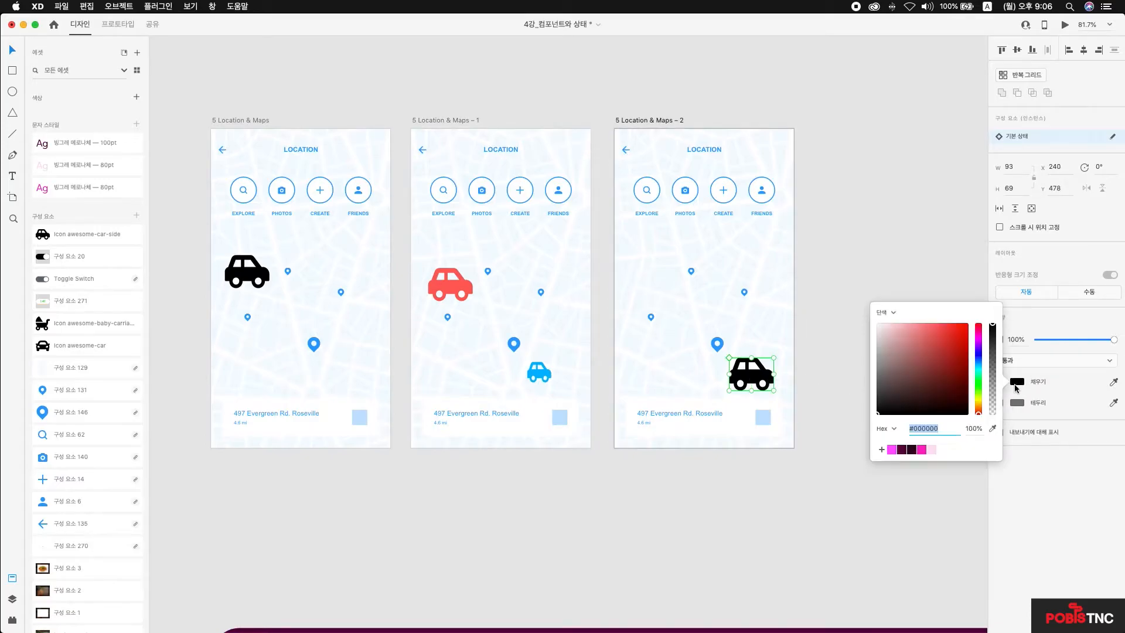
pyautogui.moveTo(978, 402); pyautogui.dragTo(976, 345)
pyautogui.click(965, 365)
# Rotate the green car 25°, size it to 93 by 61 and move it up beneath the CREATE and FRIENDS icons
pyautogui.click(758, 371)
pyautogui.moveTo(767, 380); pyautogui.dragTo(792, 258)
pyautogui.click(819, 305)
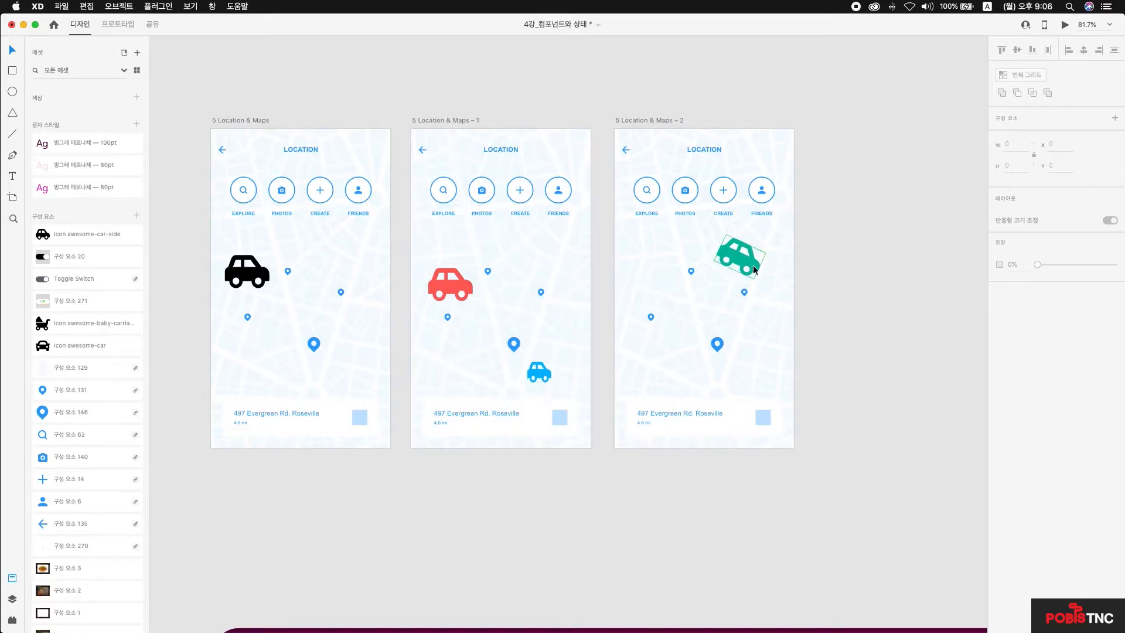
# Highlight all uses of the car-side component on the canvas from its asset entry
pyautogui.rightClick(69, 236)
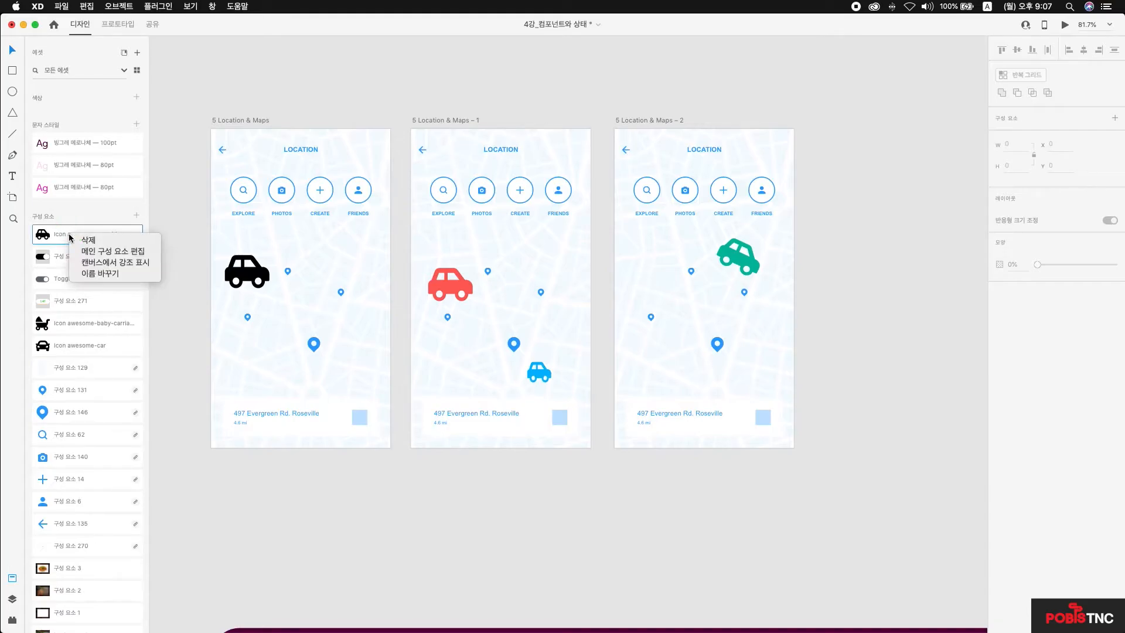
pyautogui.click(124, 265)
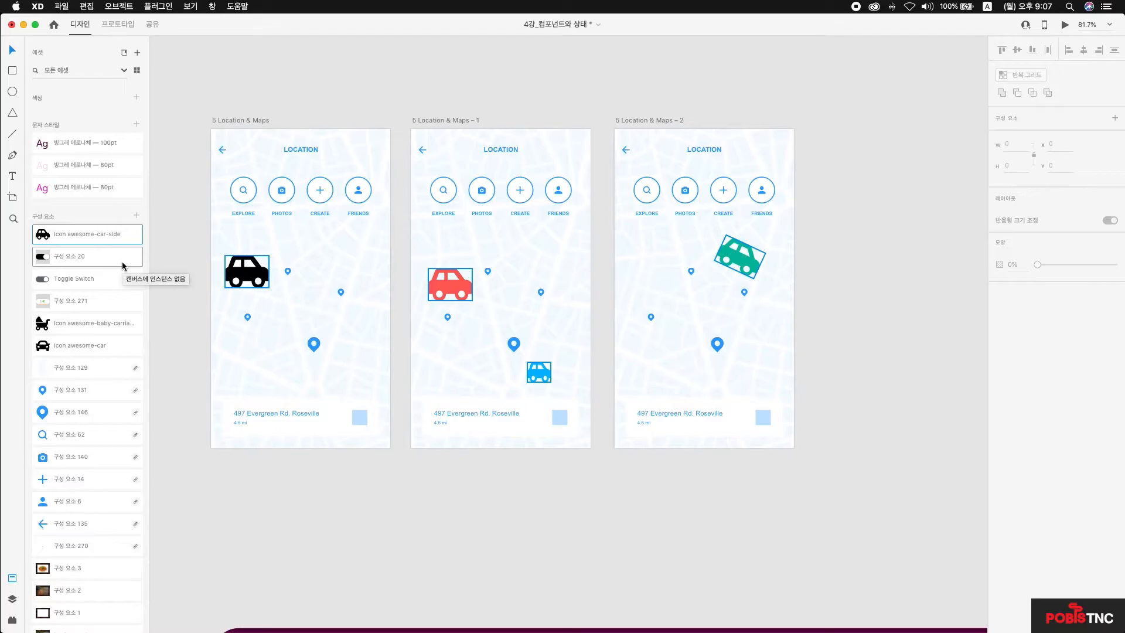
# Open the car-side main component for editing from the assets and change its fill to magenta
pyautogui.rightClick(109, 235)
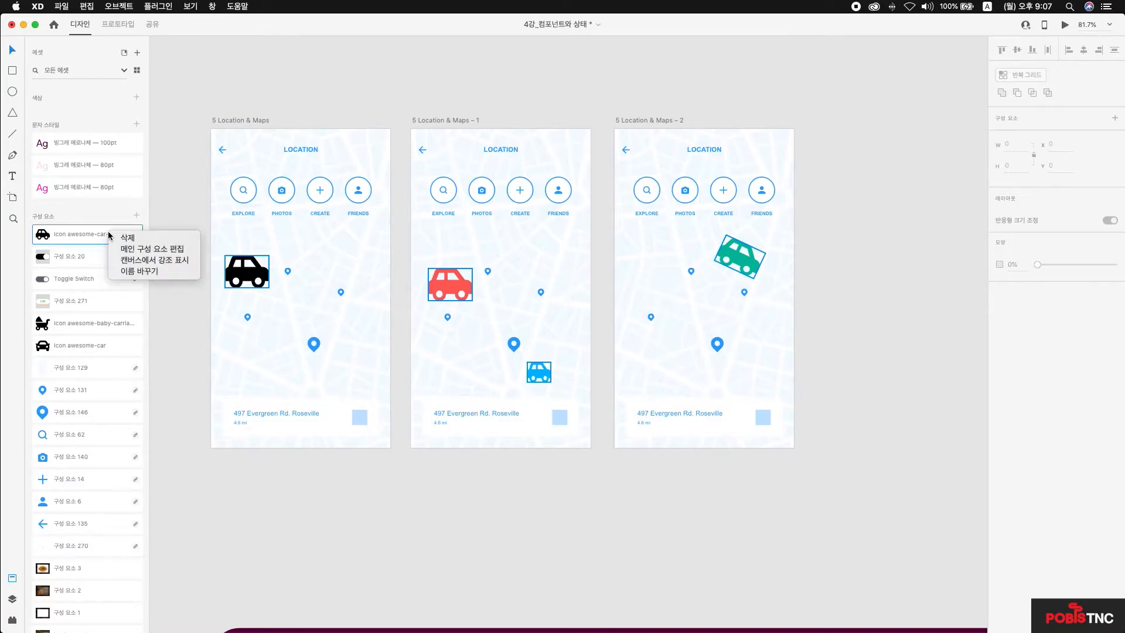
pyautogui.click(152, 250)
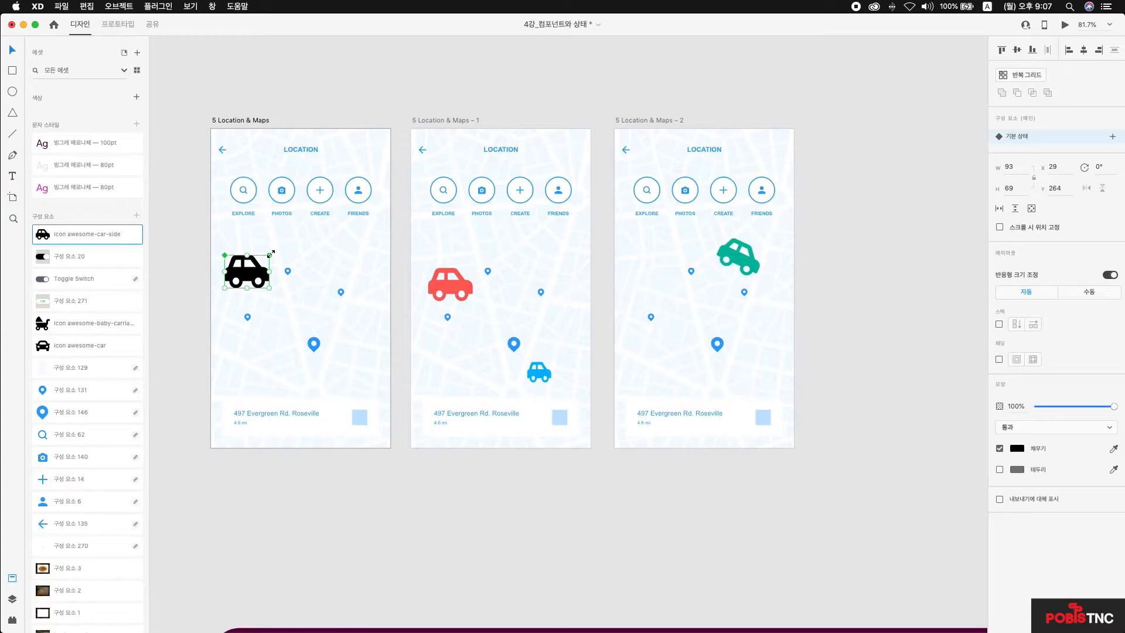
pyautogui.click(1023, 450)
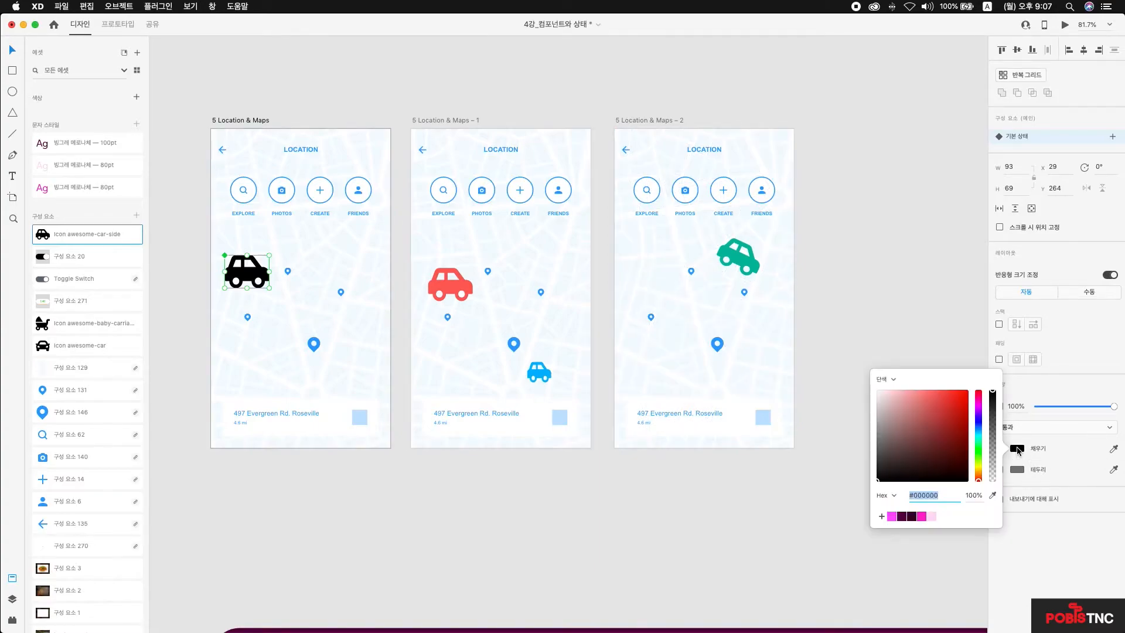
pyautogui.click(980, 403)
pyautogui.click(966, 391)
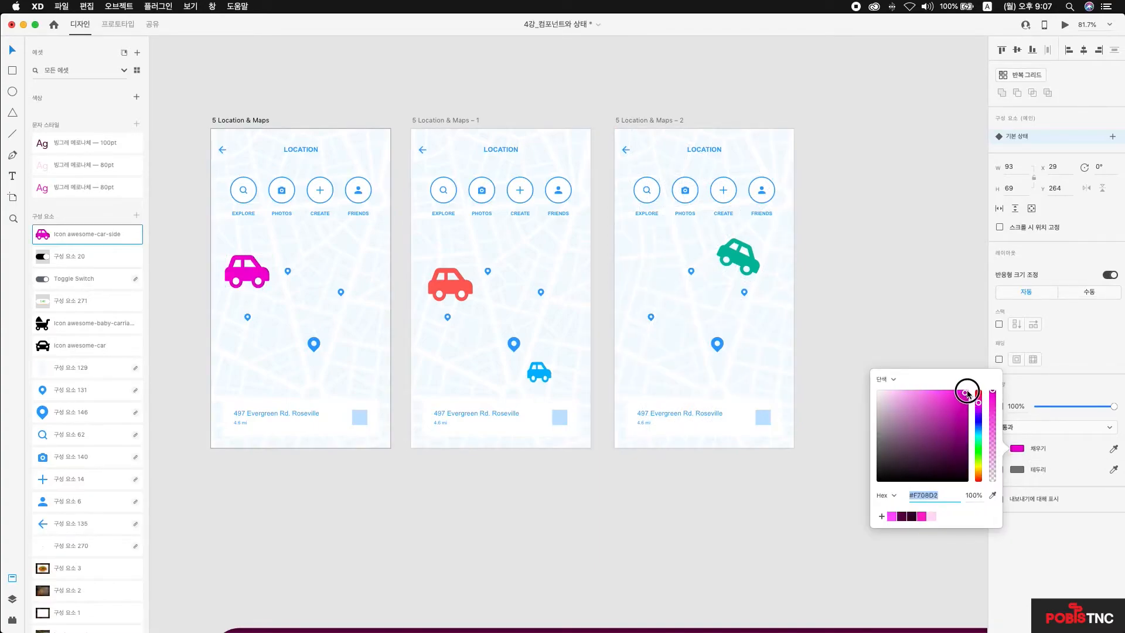
pyautogui.click(904, 326)
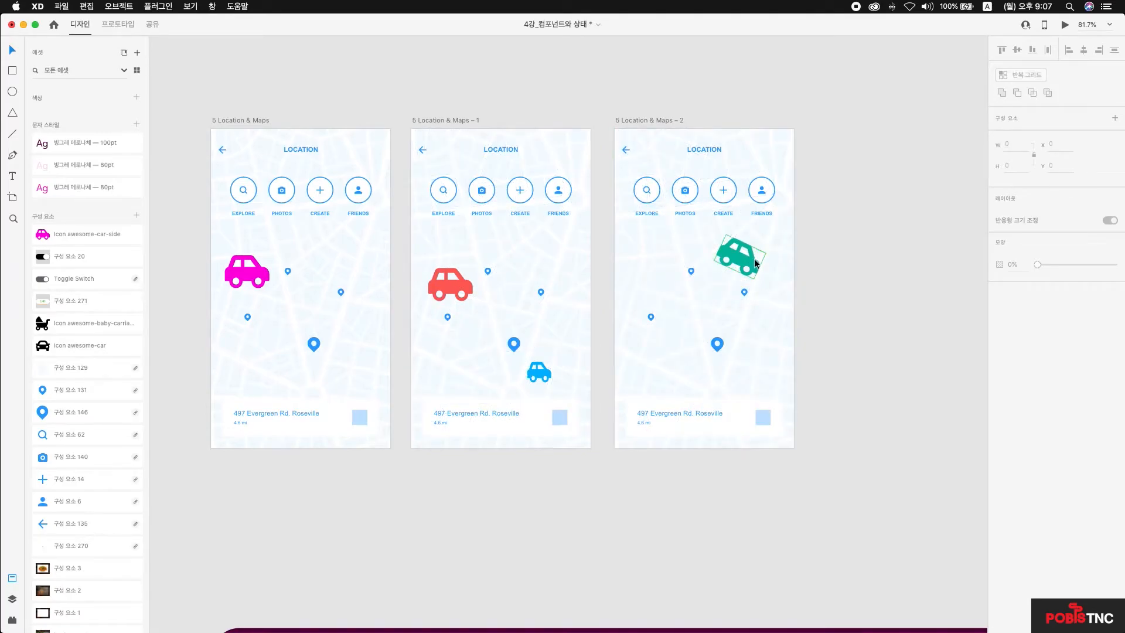
# Duplicate the main car twice within 5 Location & Maps, placing the copies at X 107, Y 442 and X 258, Y 351
pyautogui.hscroll(1, 856, 293)
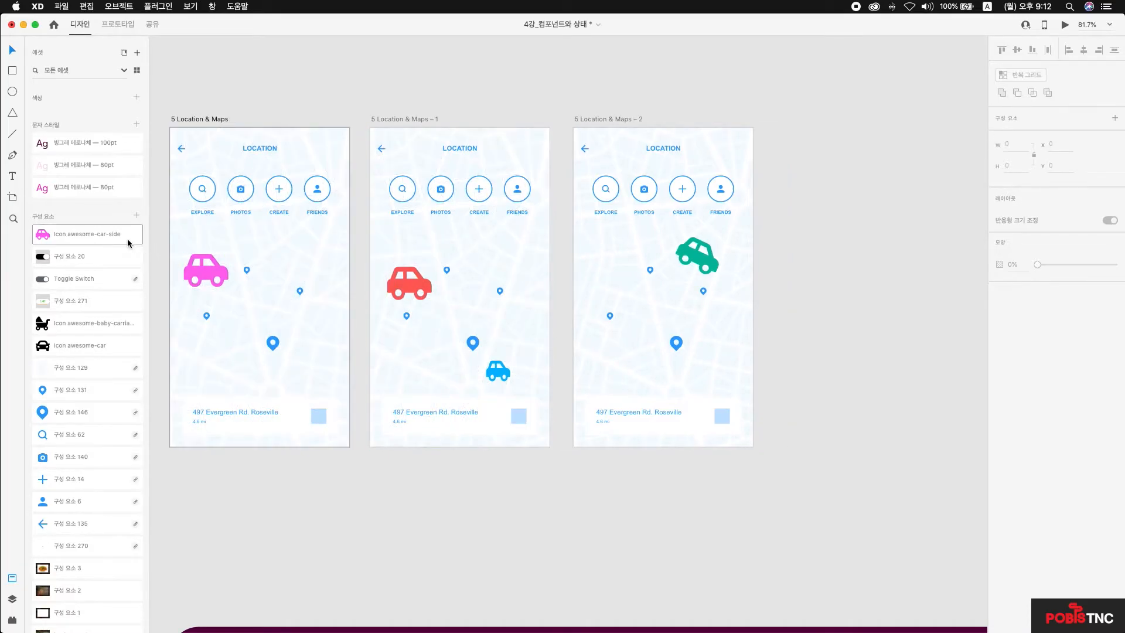
pyautogui.click(407, 291)
pyautogui.click(502, 375)
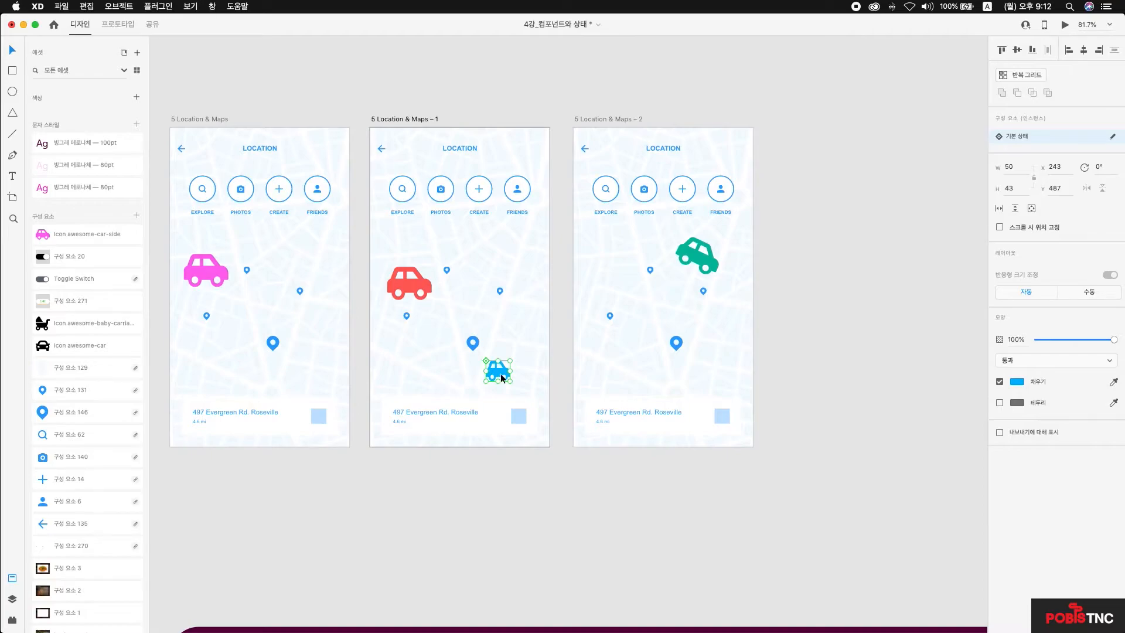
pyautogui.click(219, 277)
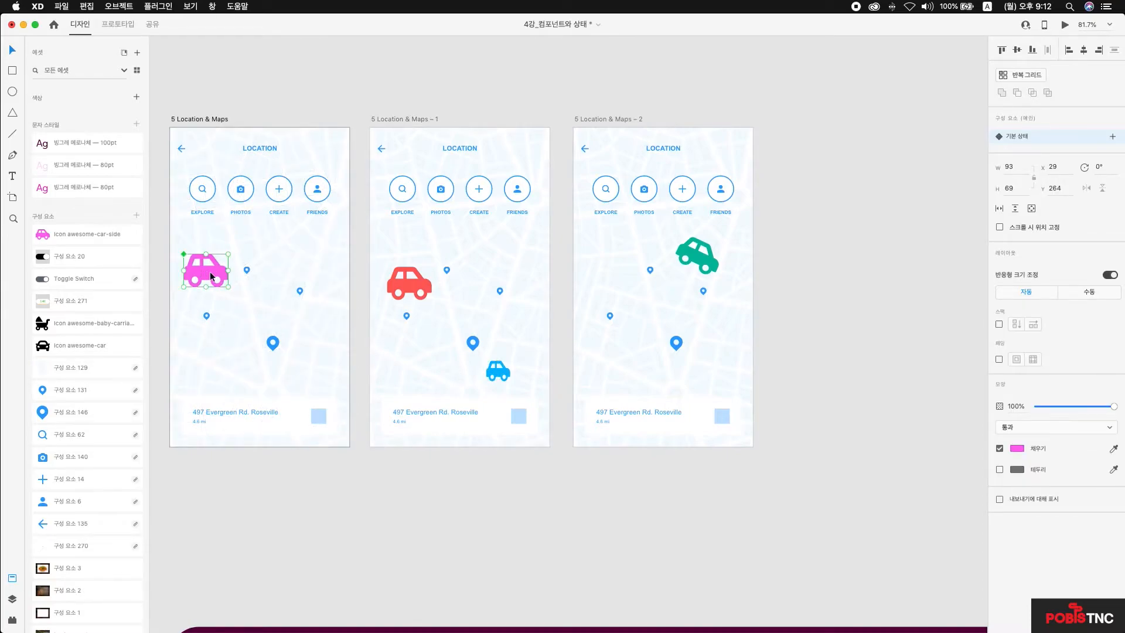
pyautogui.moveTo(210, 272); pyautogui.dragTo(324, 315)
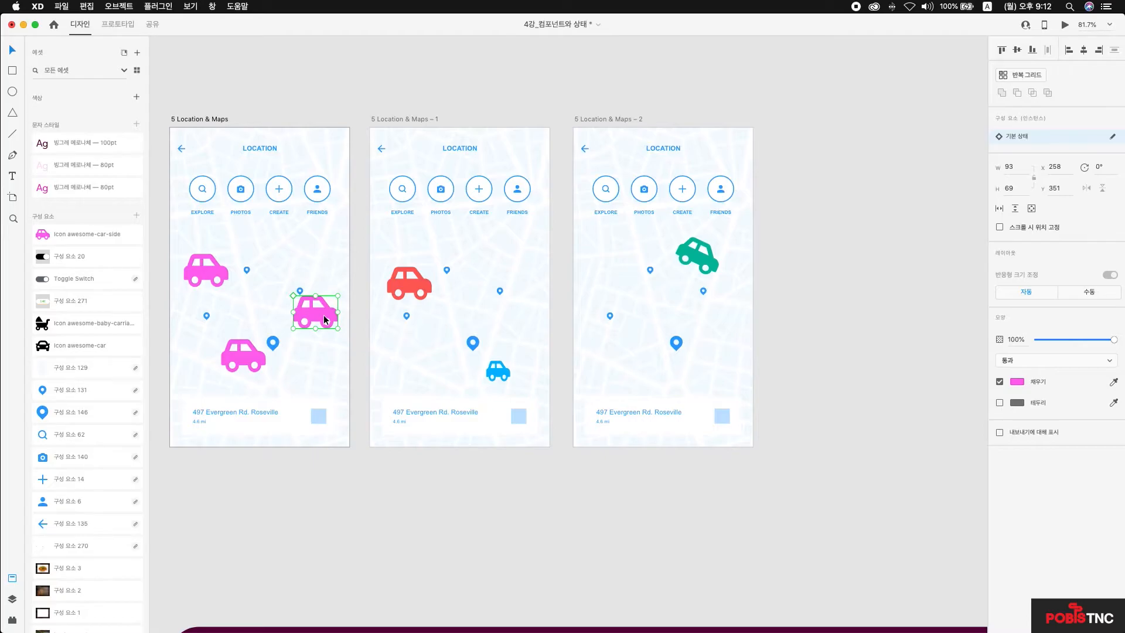
# Inspect the corner markers of the recolored car instances and the pink copy across the three map artboards
pyautogui.click(397, 287)
pyautogui.click(316, 315)
pyautogui.click(498, 370)
pyautogui.click(690, 249)
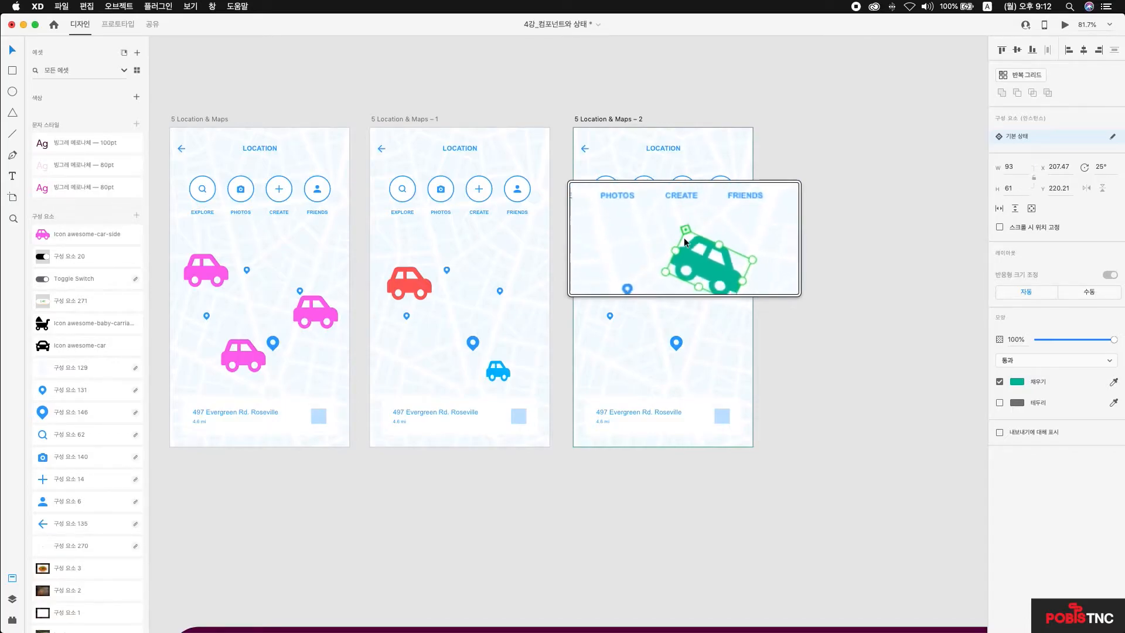
pyautogui.click(296, 306)
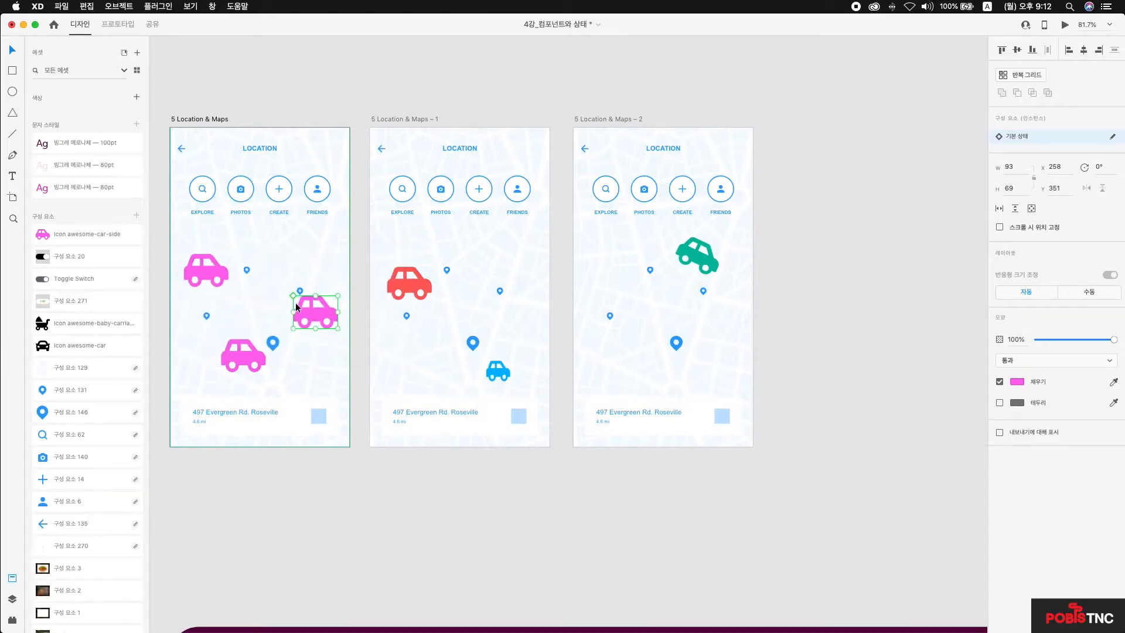
# Edit the car-side main component from the assets and set its fill to yellow-orange #FFC15F
pyautogui.click(209, 276)
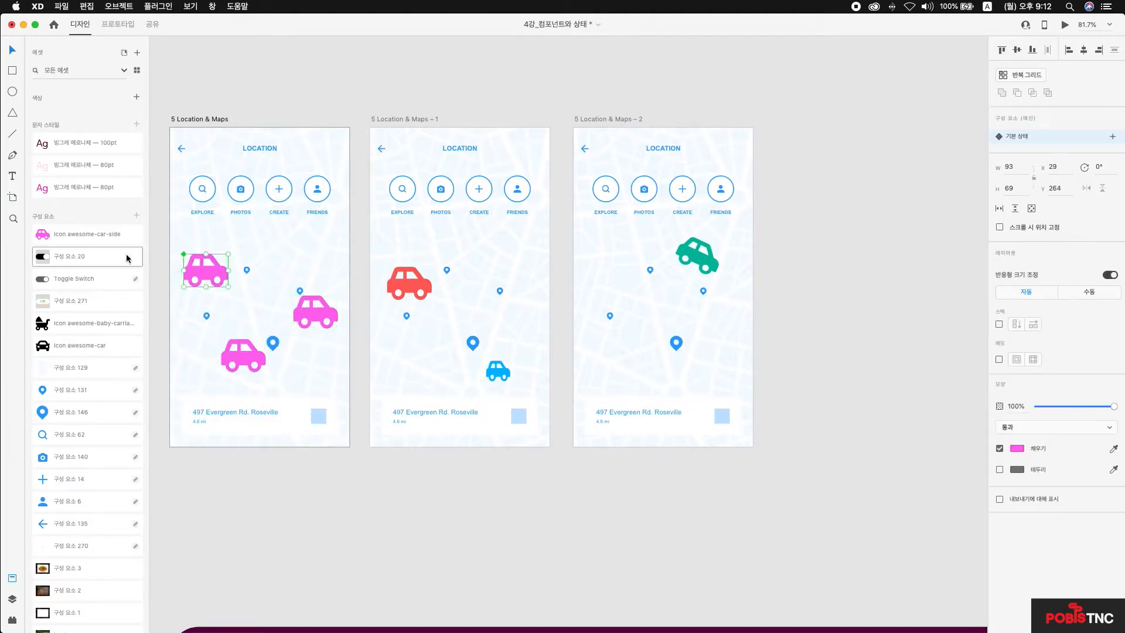
pyautogui.rightClick(98, 235)
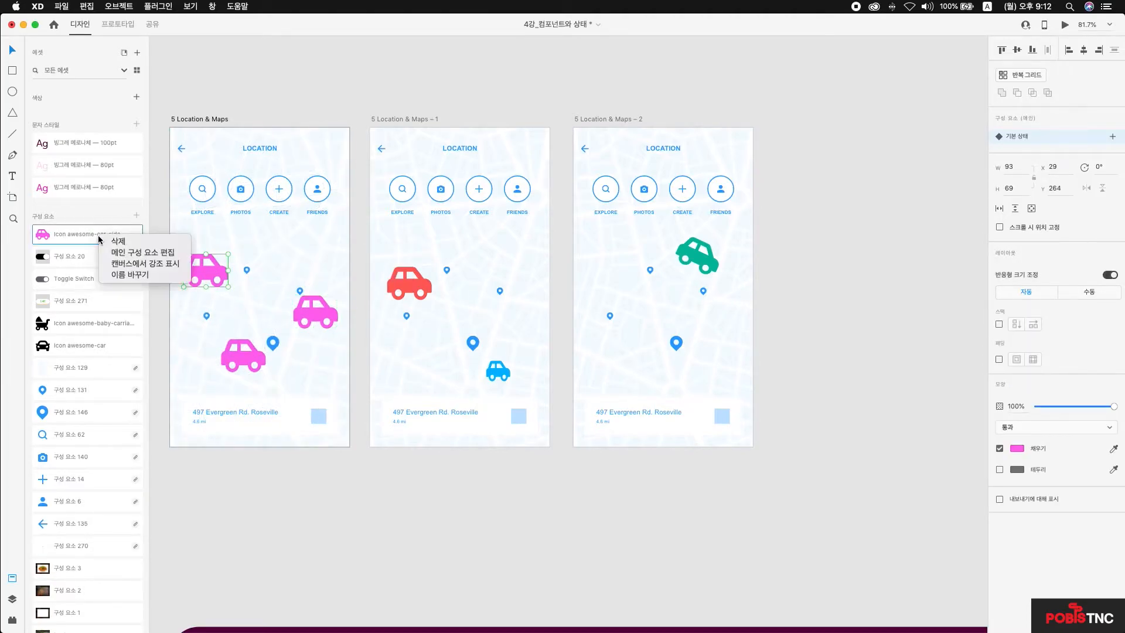
pyautogui.click(132, 256)
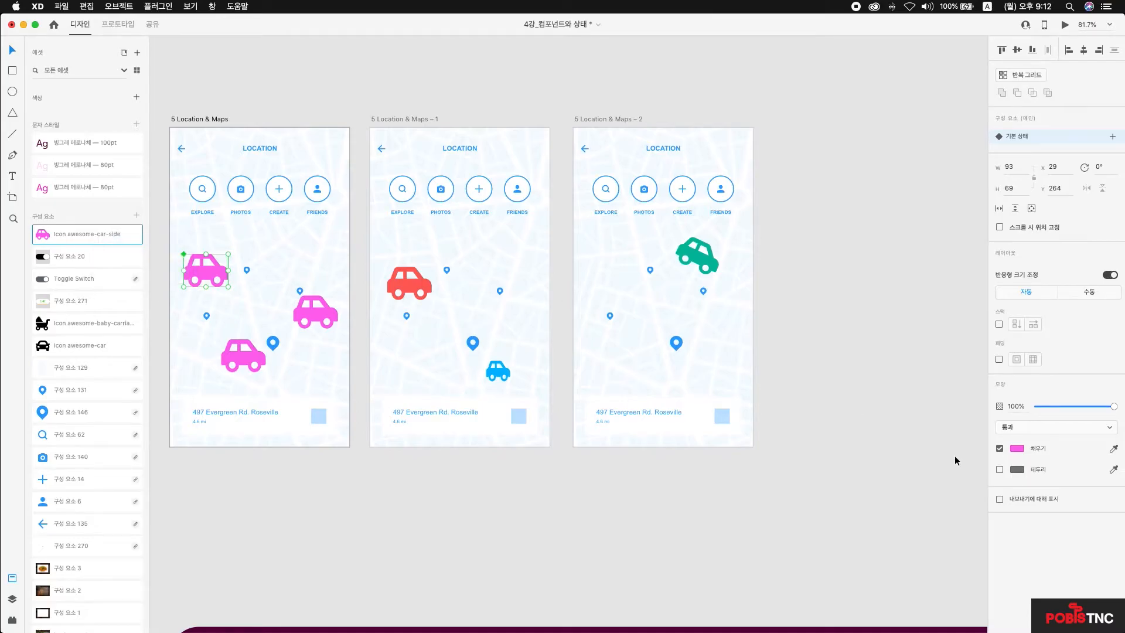
pyautogui.click(1017, 449)
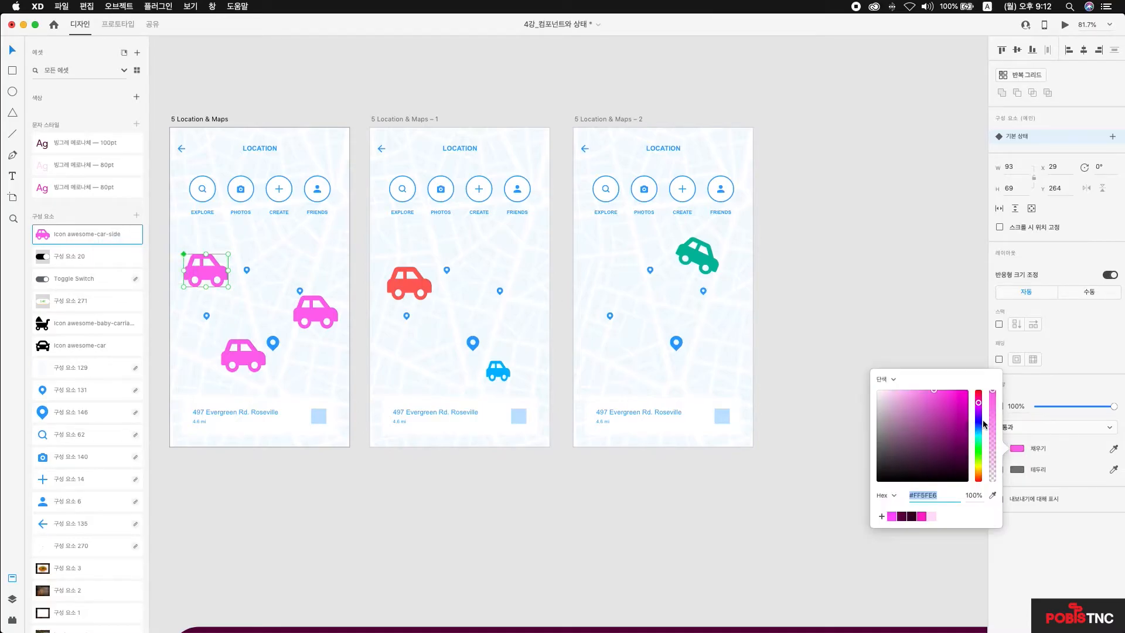
pyautogui.moveTo(979, 402); pyautogui.dragTo(982, 473)
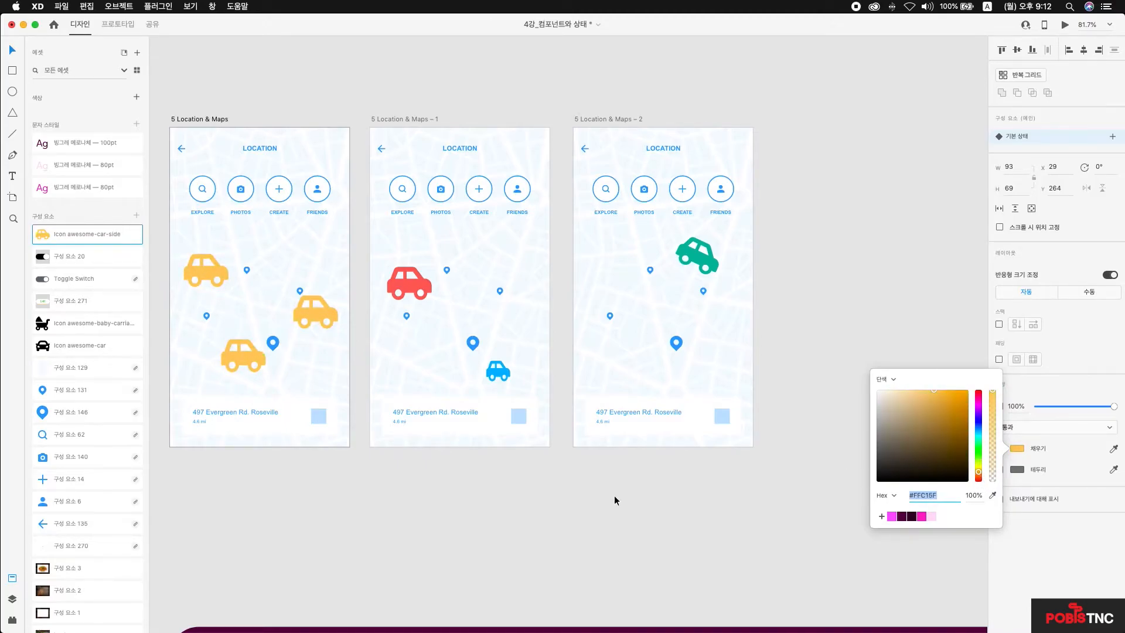
pyautogui.click(335, 486)
# Compare the corner marker of the main yellow car with that of the lower copy on 5 Location & Maps
pyautogui.click(245, 354)
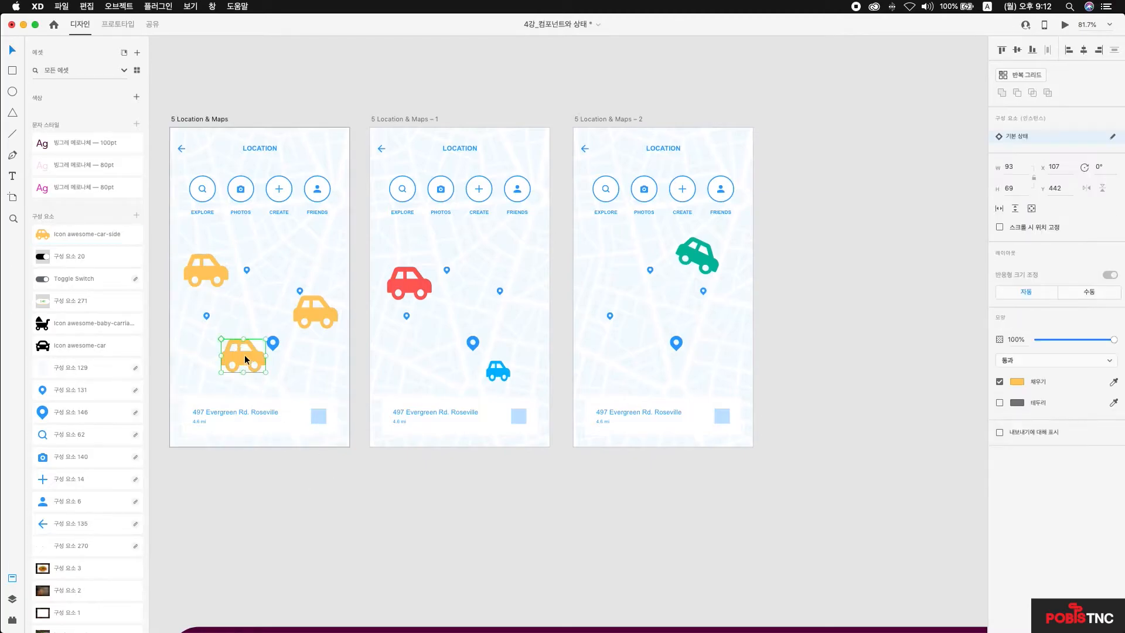
pyautogui.click(203, 270)
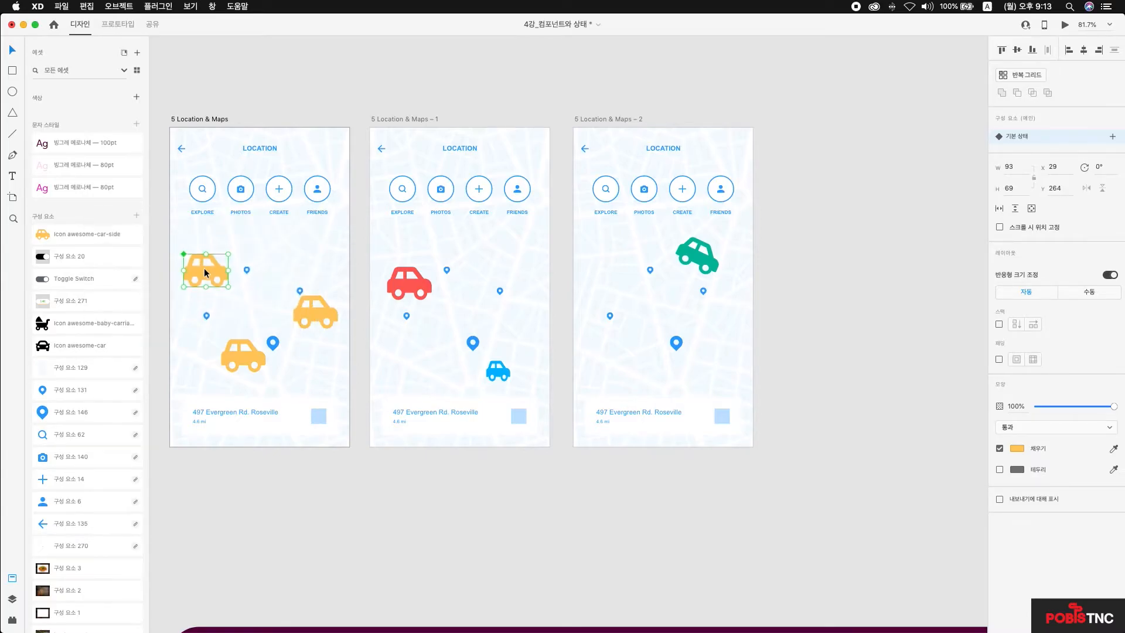
pyautogui.click(243, 361)
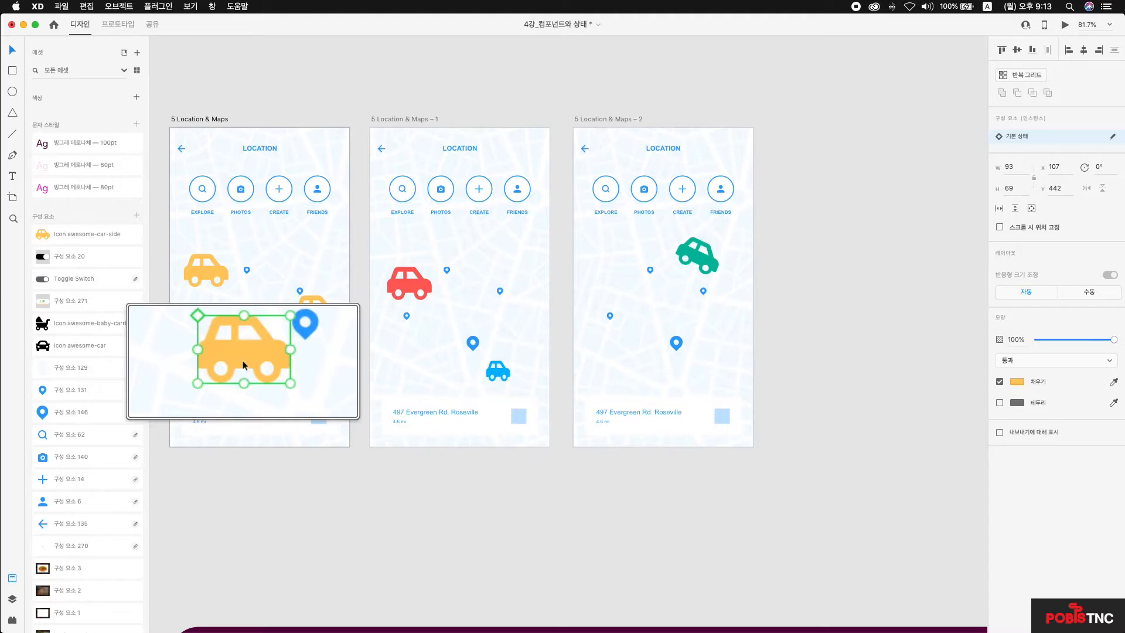
# Inspect the red car instance on 5 Location & Maps – 1
pyautogui.click(414, 285)
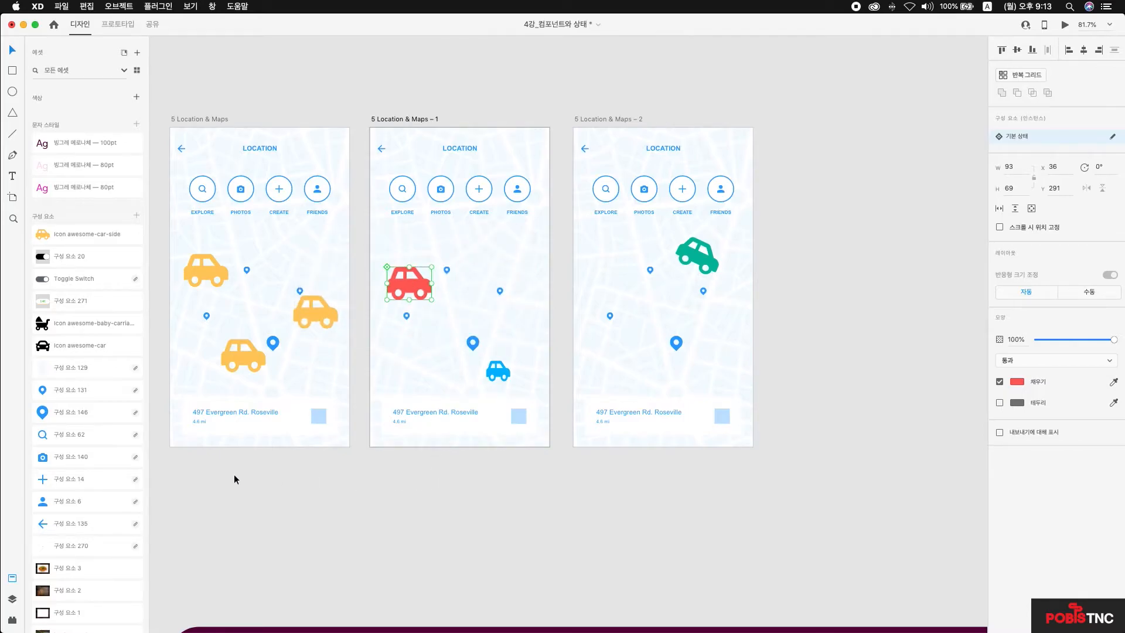
pyautogui.scroll(2, 234, 474)
pyautogui.scroll(-4, 234, 474)
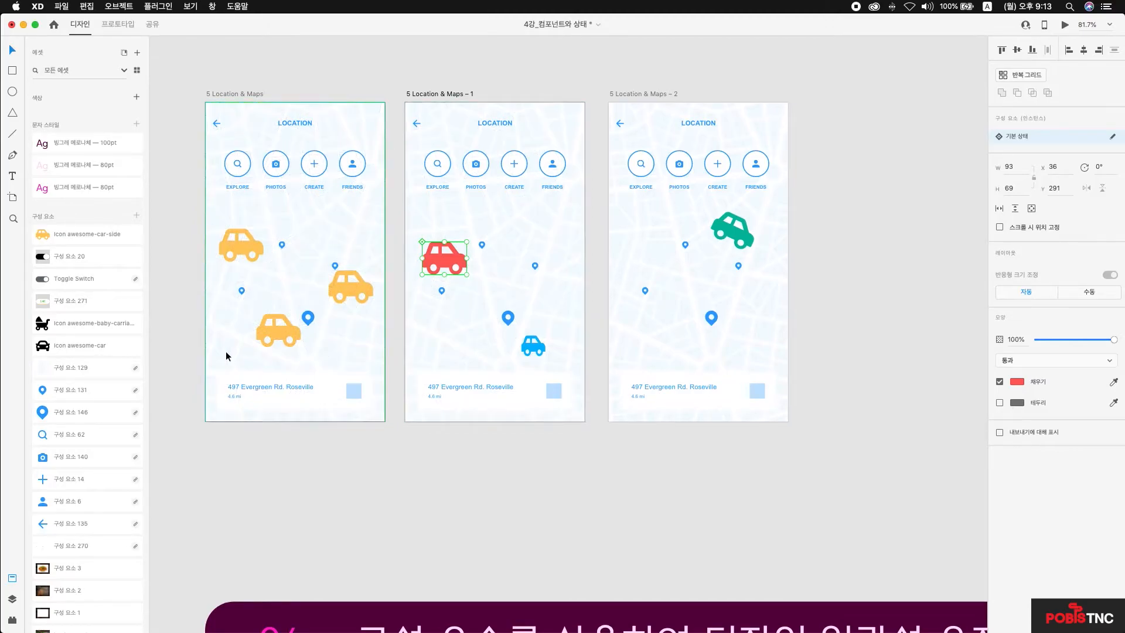
# Swap the main yellow side-view car on 5 Location & Maps for the Icon awesome-car component from the assets
pyautogui.click(249, 252)
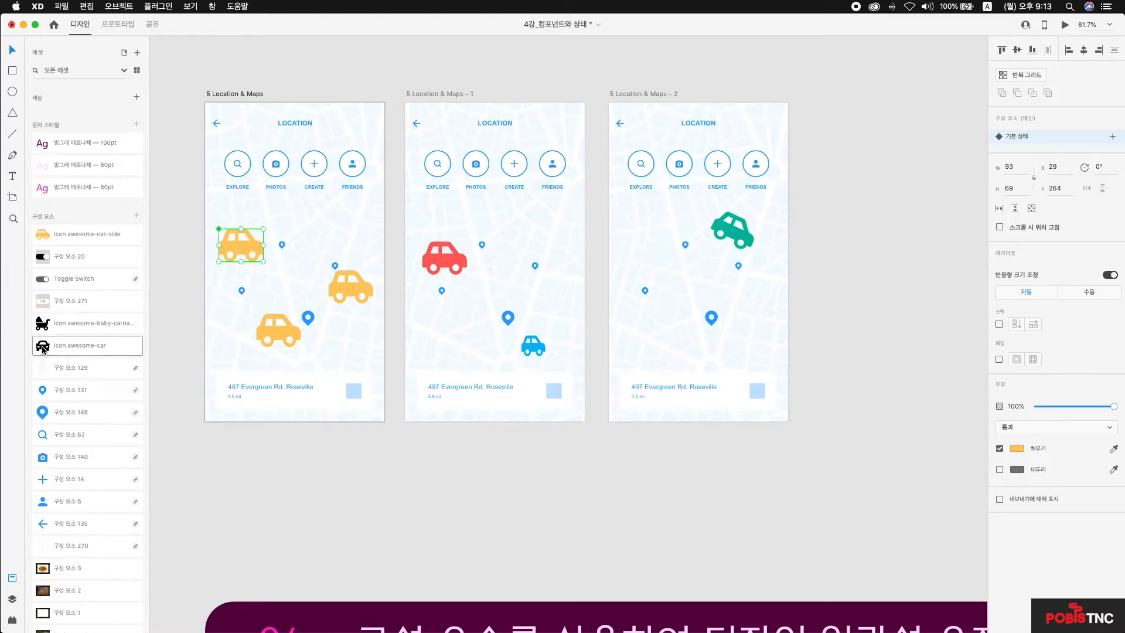
pyautogui.moveTo(43, 350)
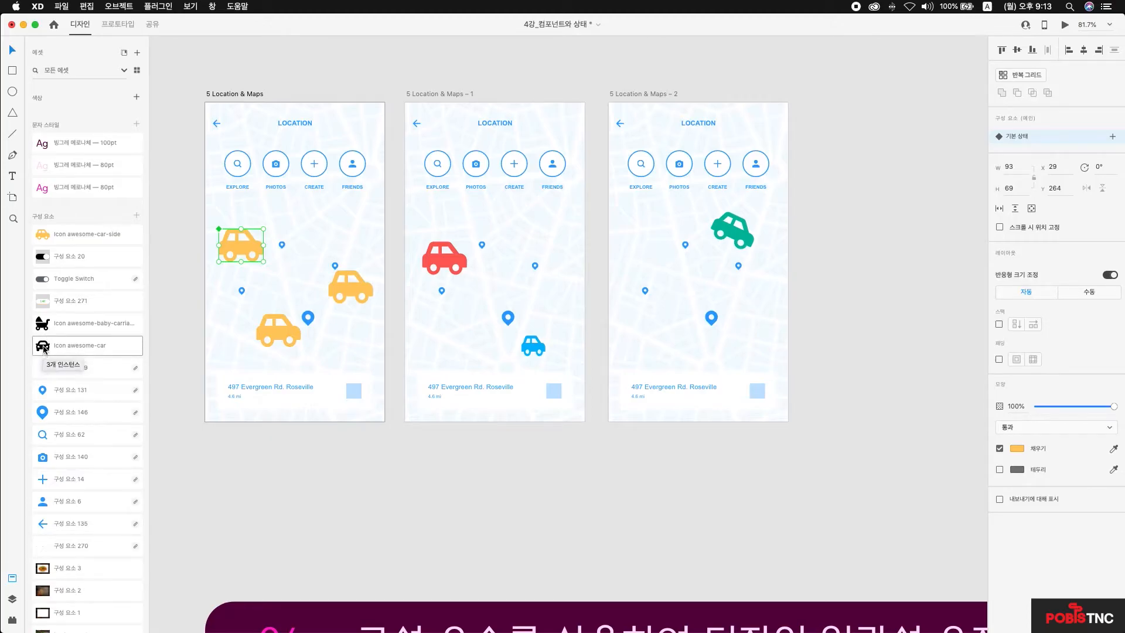
pyautogui.moveTo(44, 350); pyautogui.dragTo(241, 248)
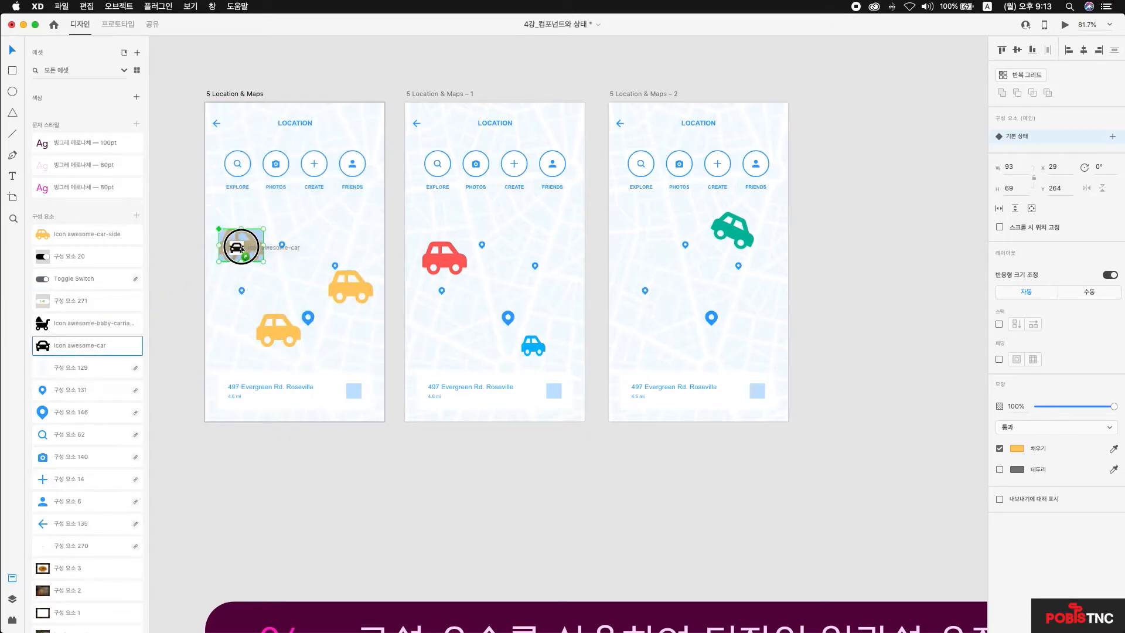
pyautogui.moveTo(241, 248); pyautogui.dragTo(243, 249)
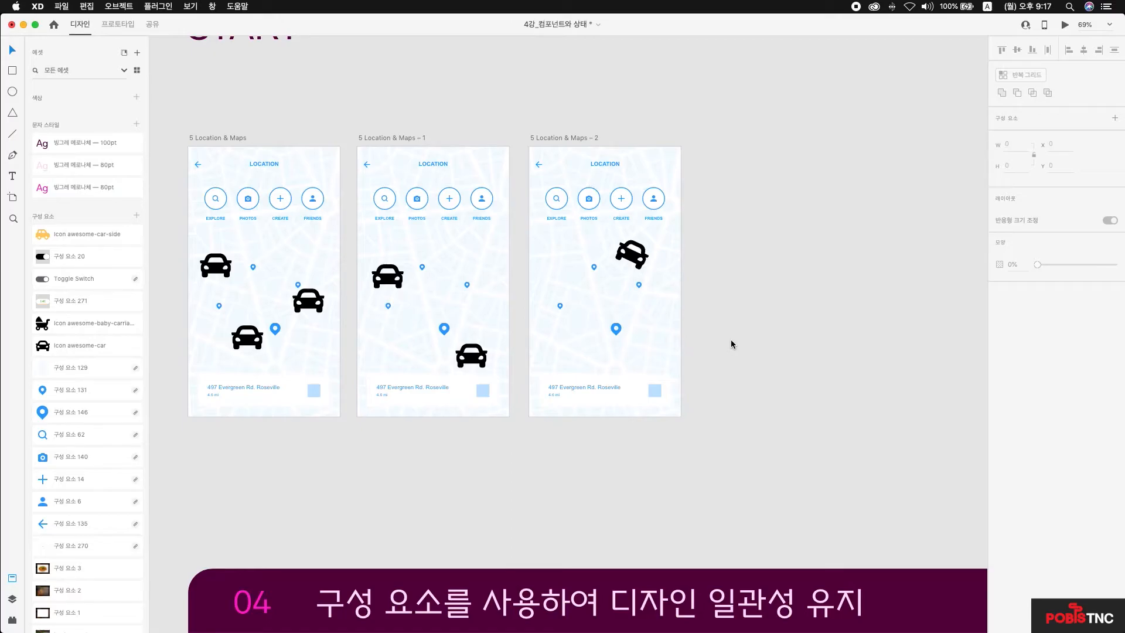
# Go to section 04 on design consistency and select the main component on the 갤러리 artboard
pyautogui.scroll(-10, 560, 467)
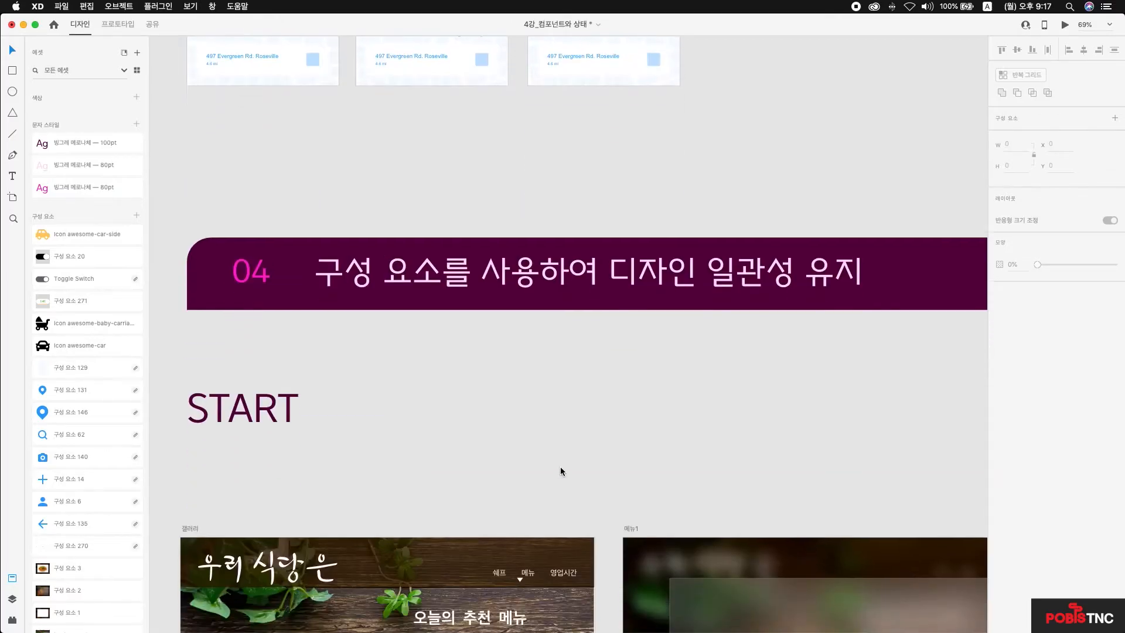
pyautogui.scroll(-2, 561, 470)
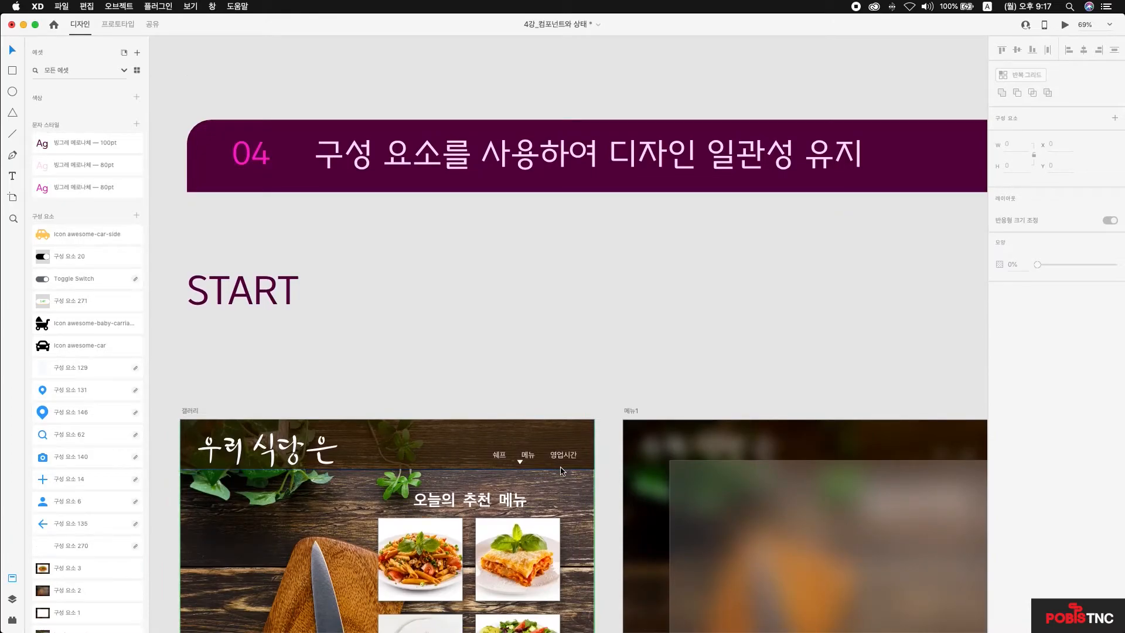
pyautogui.scroll(-5, 561, 467)
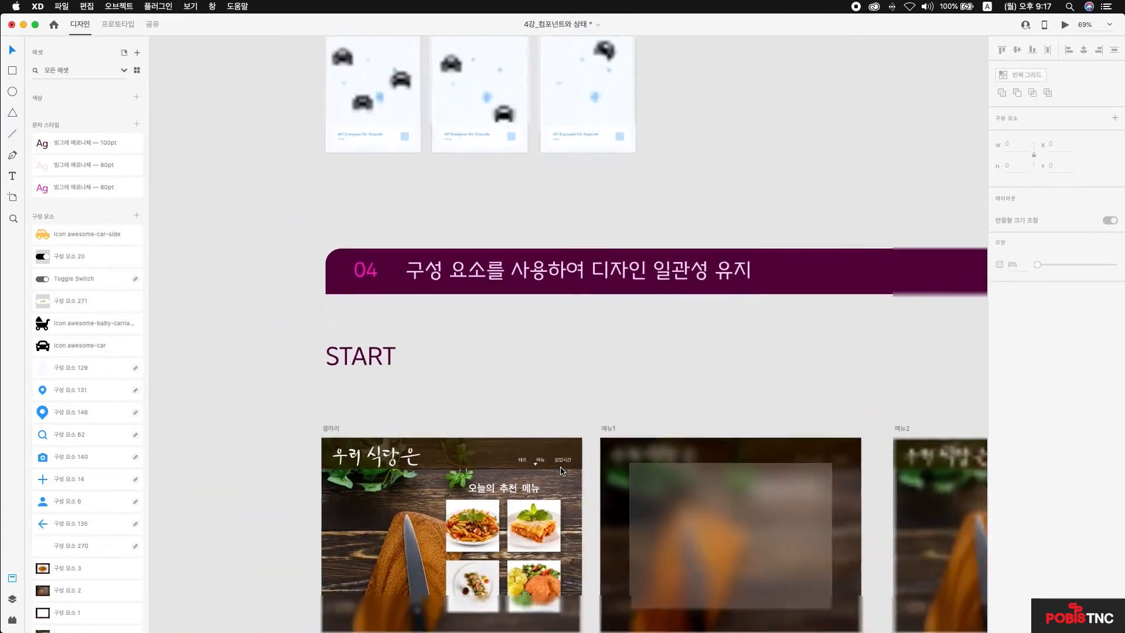
pyautogui.scroll(-3, 560, 467)
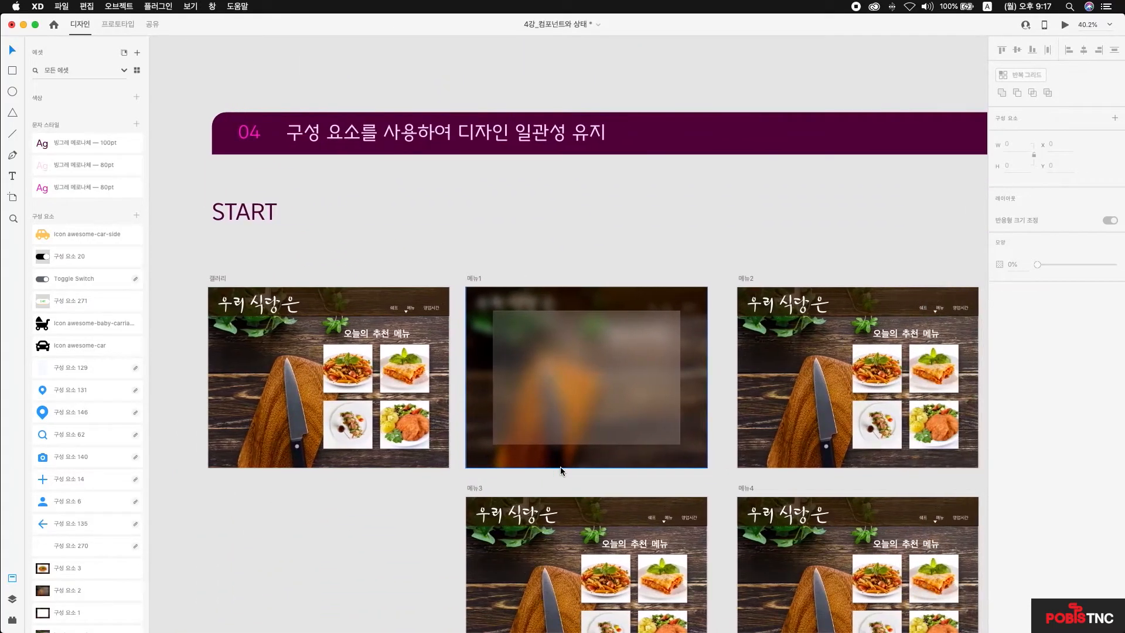
pyautogui.scroll(-3, 560, 466)
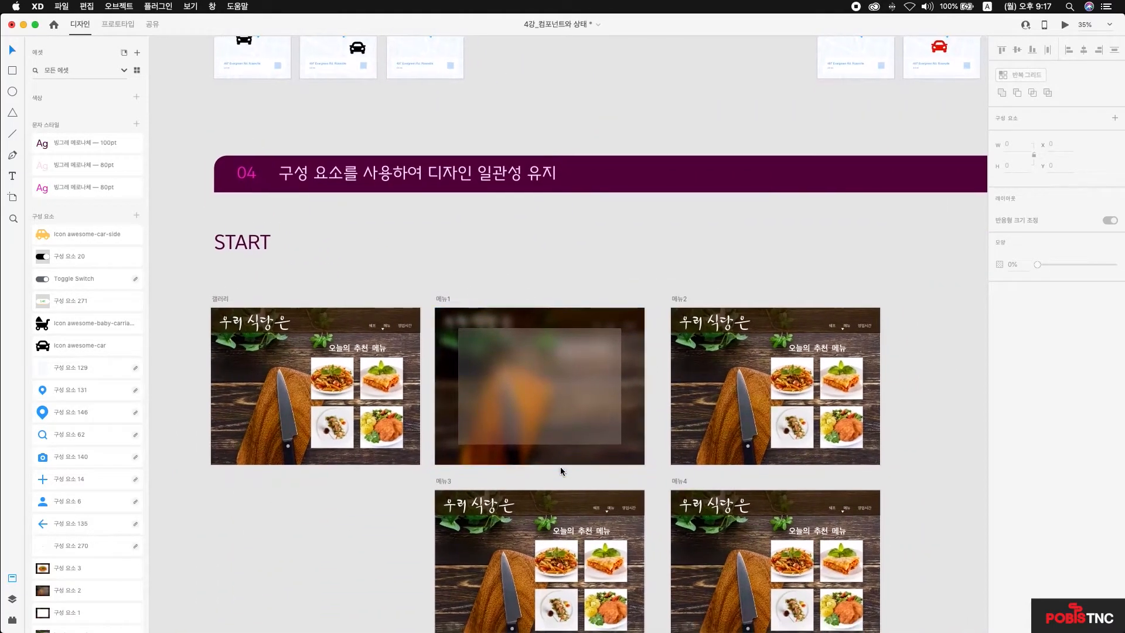
pyautogui.scroll(1, 334, 320)
pyautogui.click(311, 325)
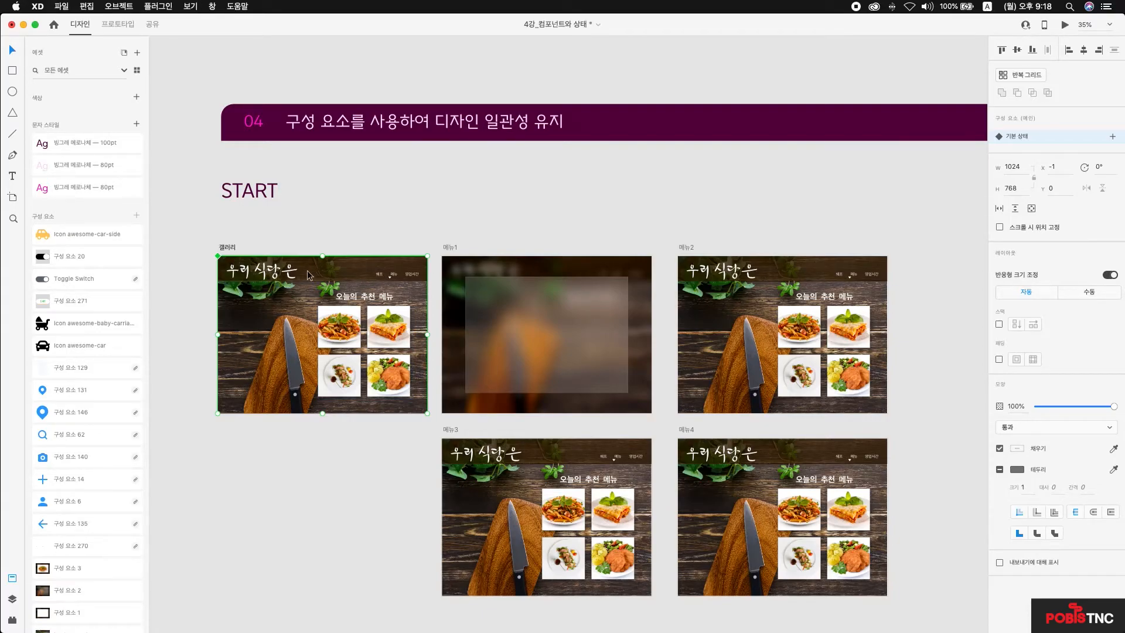
# Examine the food photo repeat grid and its first pasta photo inside the 갤러리 main component
pyautogui.scroll(1, 375, 375)
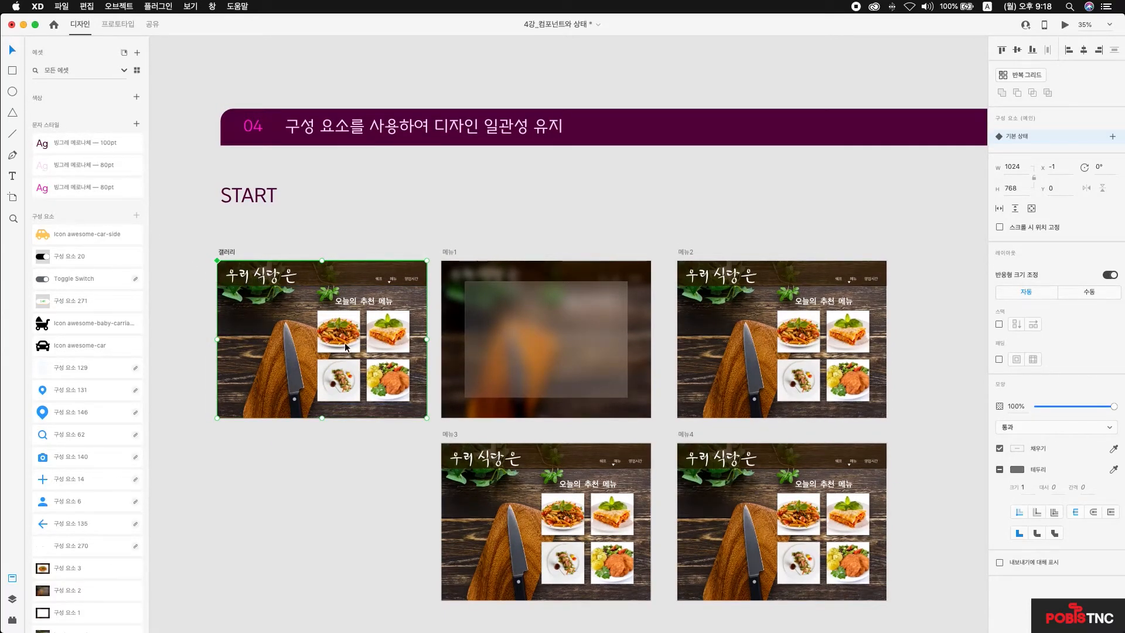
pyautogui.click(352, 343)
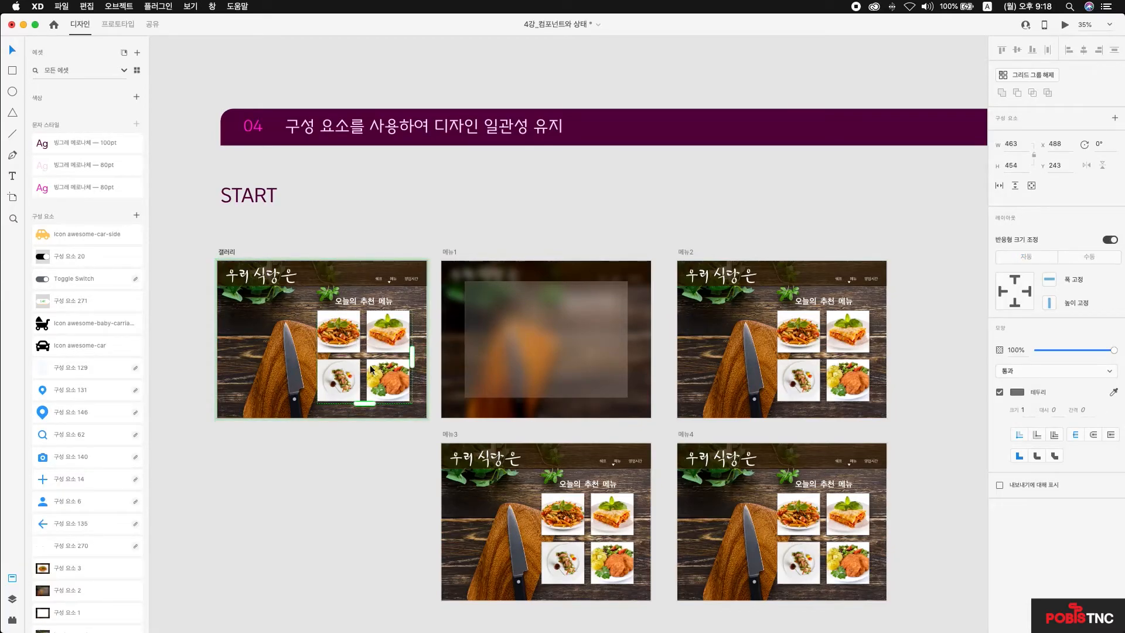
pyautogui.click(359, 436)
pyautogui.click(243, 316)
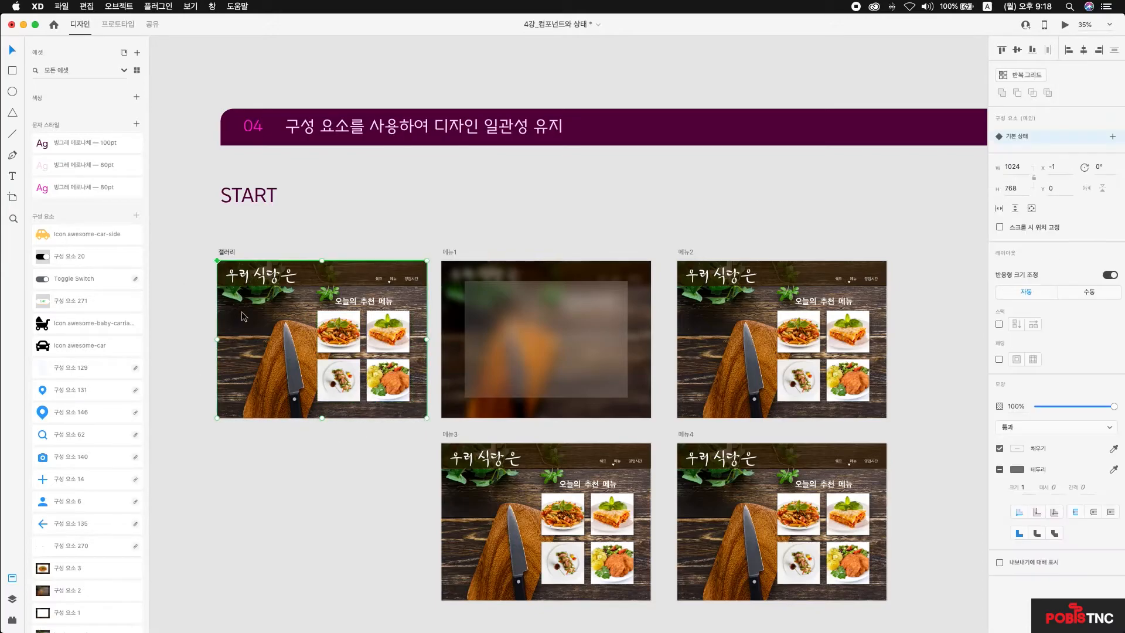
pyautogui.scroll(-4, 114, 451)
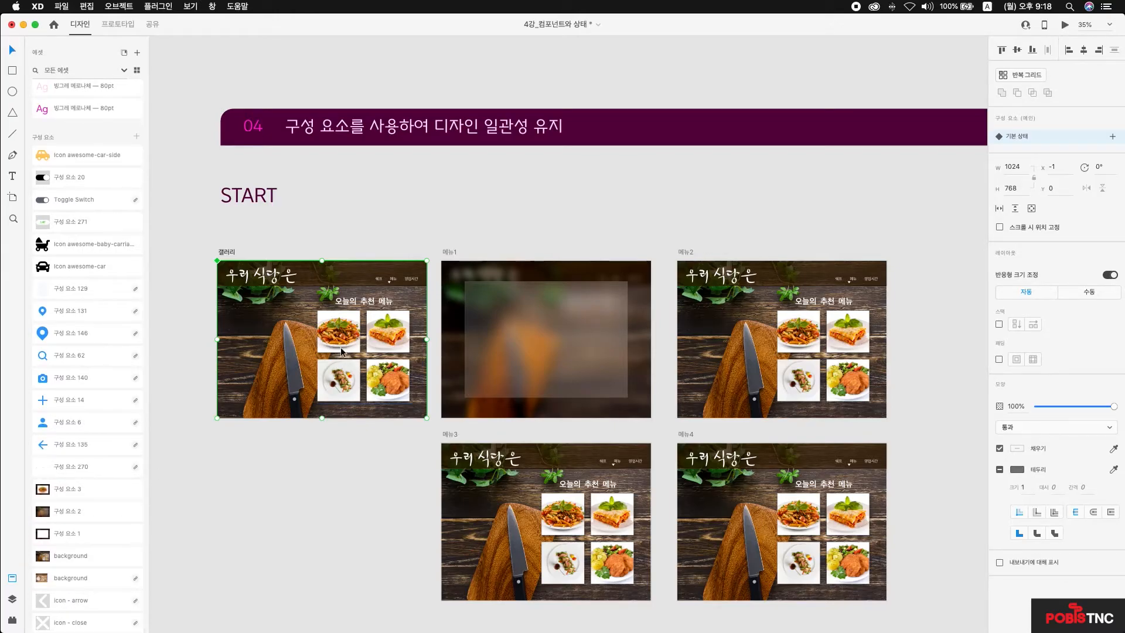
pyautogui.scroll(-1, 341, 348)
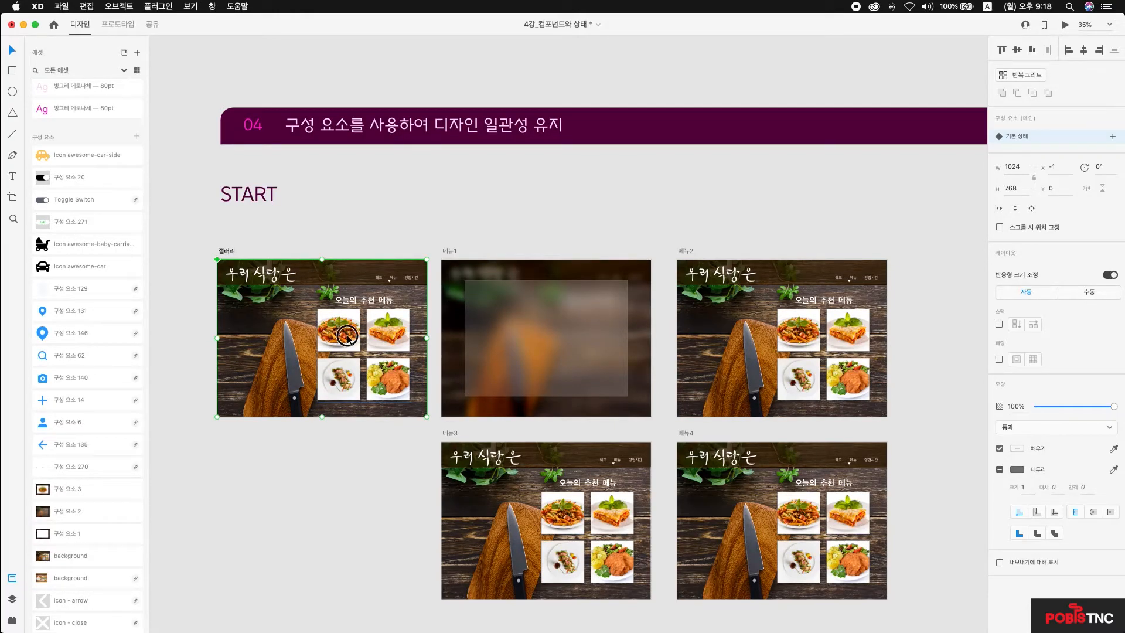
pyautogui.click(350, 341)
pyautogui.doubleClick(355, 345)
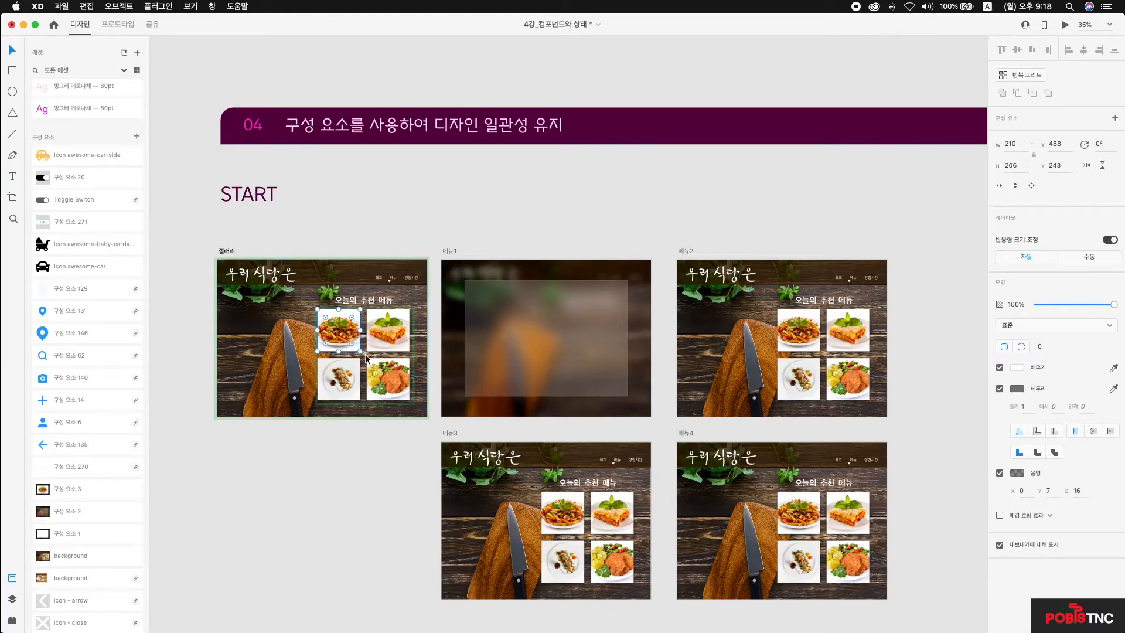
pyautogui.moveTo(363, 353)
pyautogui.mouseDown()
pyautogui.moveTo(352, 364)
pyautogui.moveTo(368, 345)
pyautogui.moveTo(359, 363)
pyautogui.moveTo(363, 355)
pyautogui.mouseUp()
pyautogui.click(357, 441)
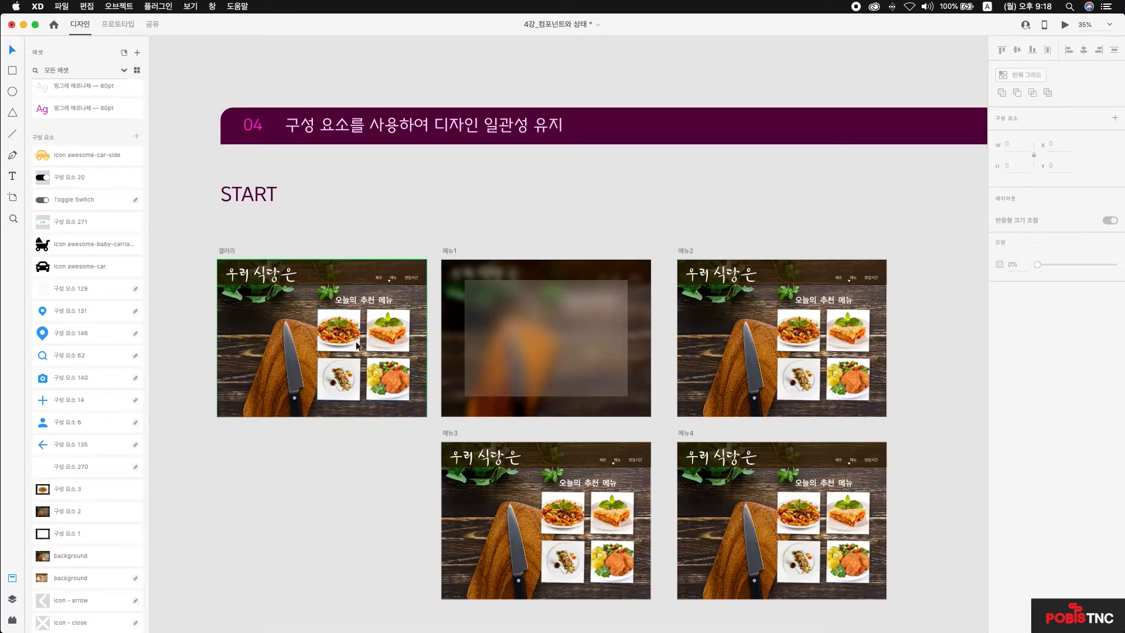
# Turn the blurred background with its translucent box on the 메뉴1 artboard into a main component
pyautogui.click(534, 280)
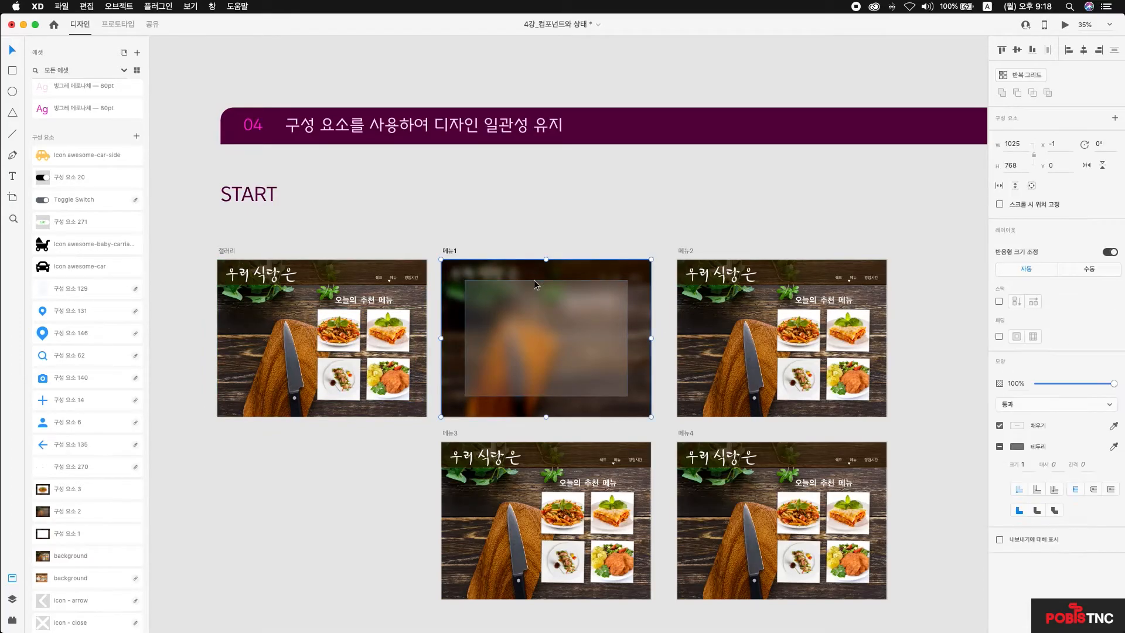
pyautogui.moveTo(435, 256); pyautogui.dragTo(660, 420)
pyautogui.click(137, 138)
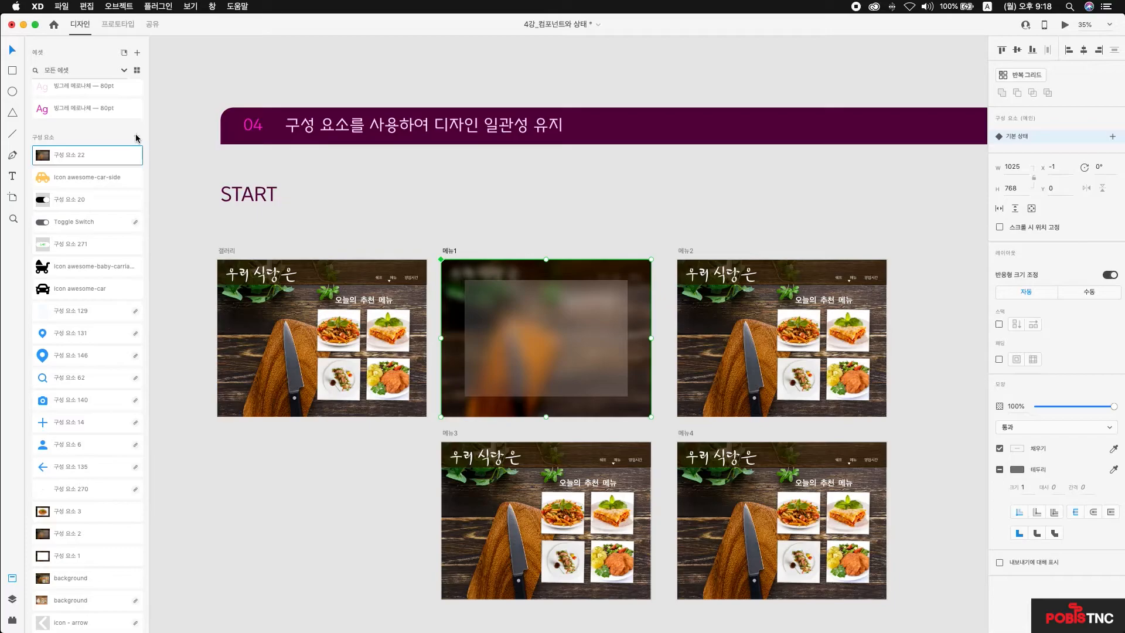
# Swap the content of 메뉴2 for the blurred-background component from the assets, and delete the resulting instance
pyautogui.moveTo(43, 154); pyautogui.dragTo(761, 328)
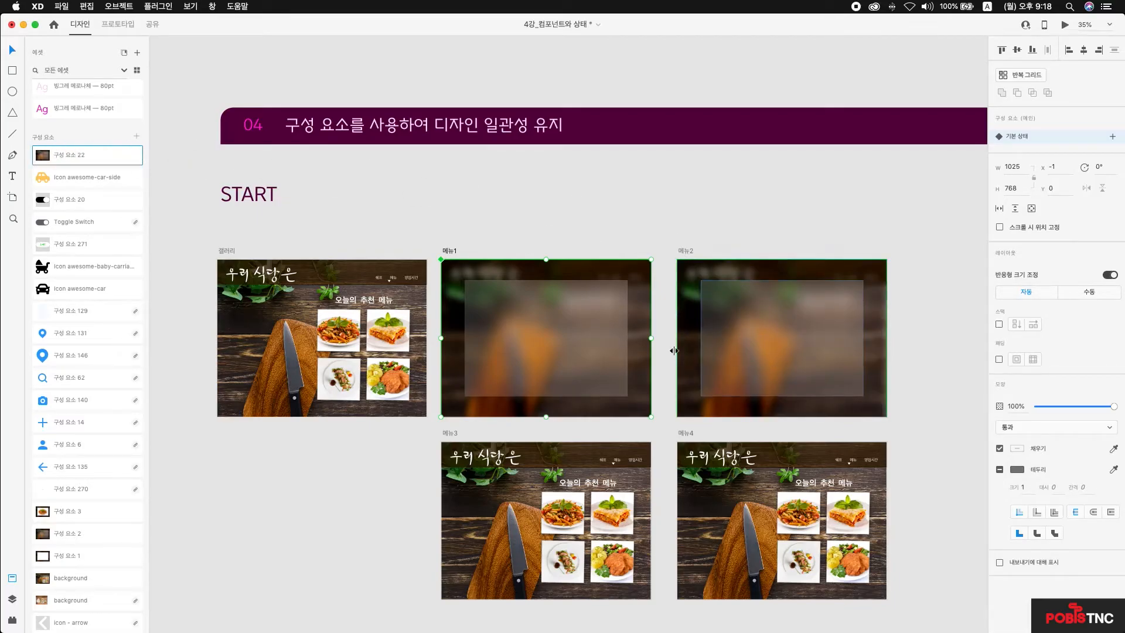
pyautogui.click(45, 151)
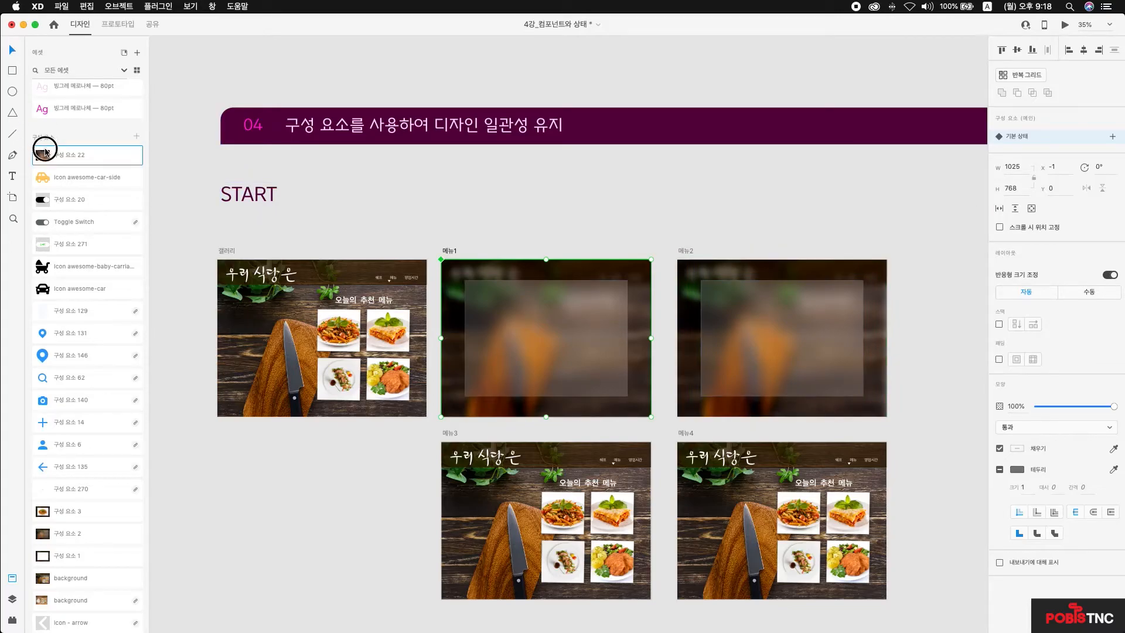
pyautogui.click(709, 279)
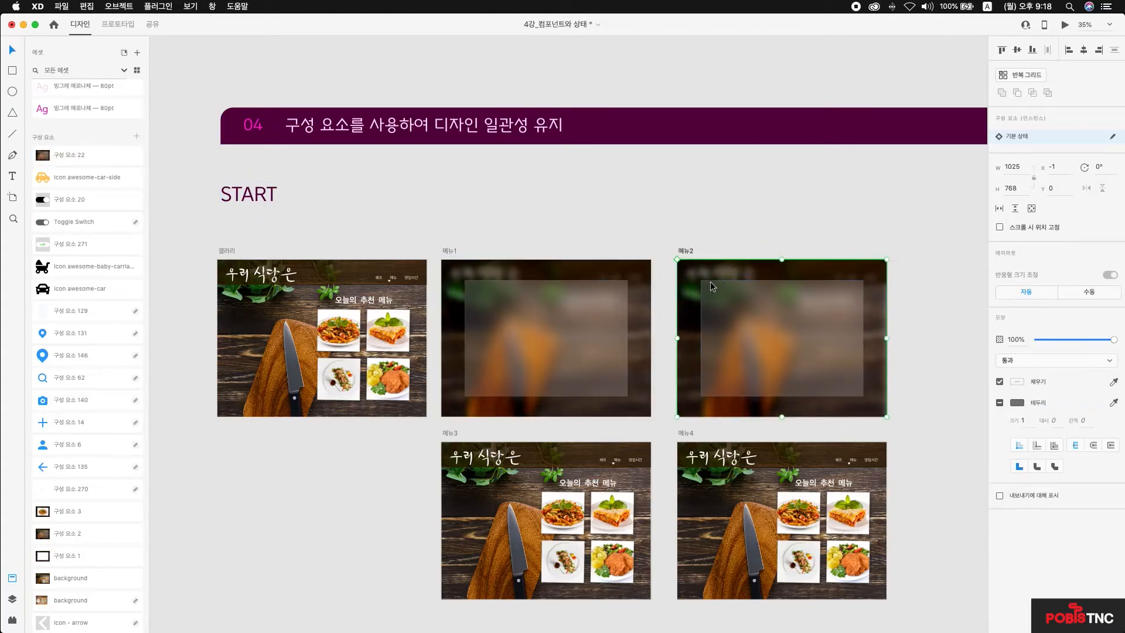
pyautogui.press('Delete')
# Copy the blurred-background main component from 메뉴1 and paste it onto the 메뉴2, 메뉴3 and 메뉴4 artboards
pyautogui.click(599, 290)
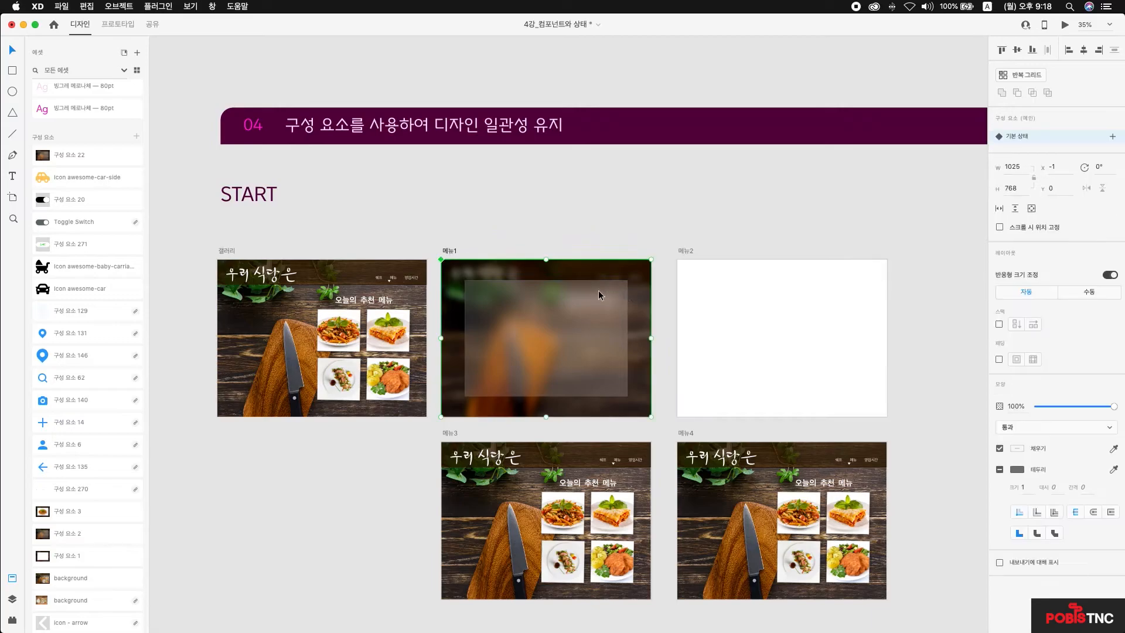
pyautogui.press('super+c')
pyautogui.click(763, 302)
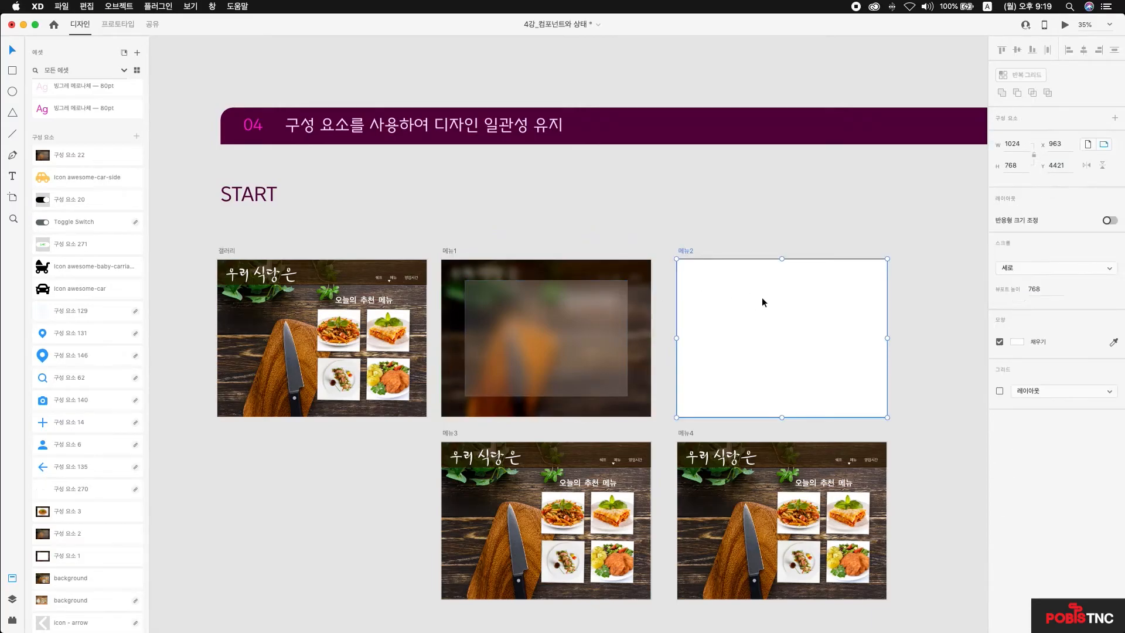
pyautogui.press('super+v')
pyautogui.click(616, 459)
pyautogui.press('super+v')
pyautogui.click(740, 463)
pyautogui.press('super+v')
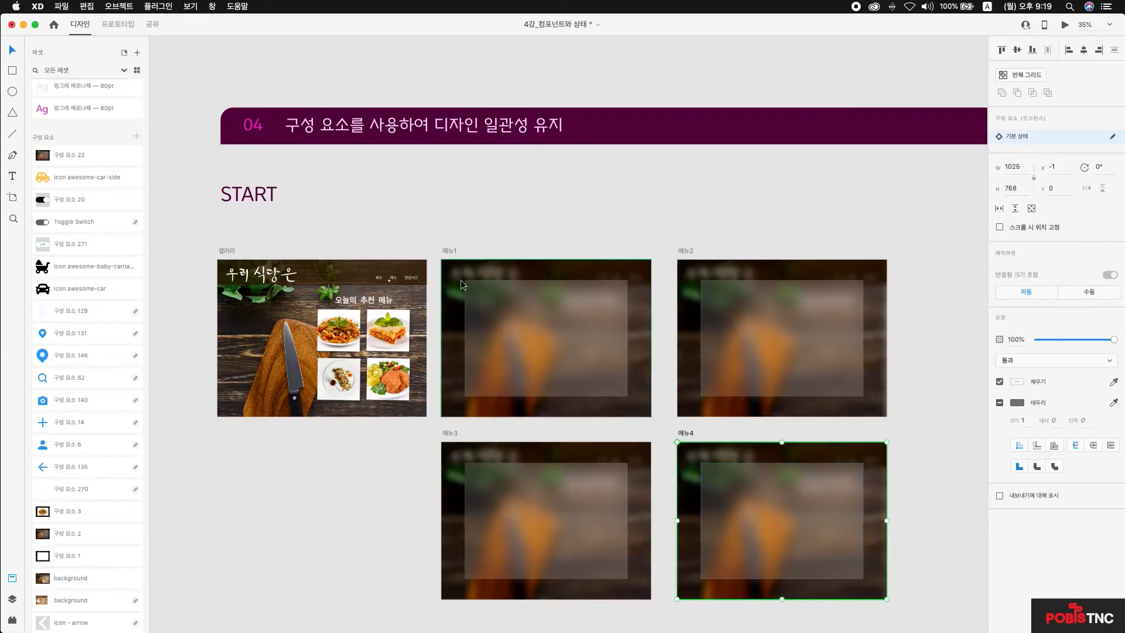
# Rotate the translucent box inside the main component on 메뉴1 by about 12°
pyautogui.click(448, 251)
pyautogui.doubleClick(536, 339)
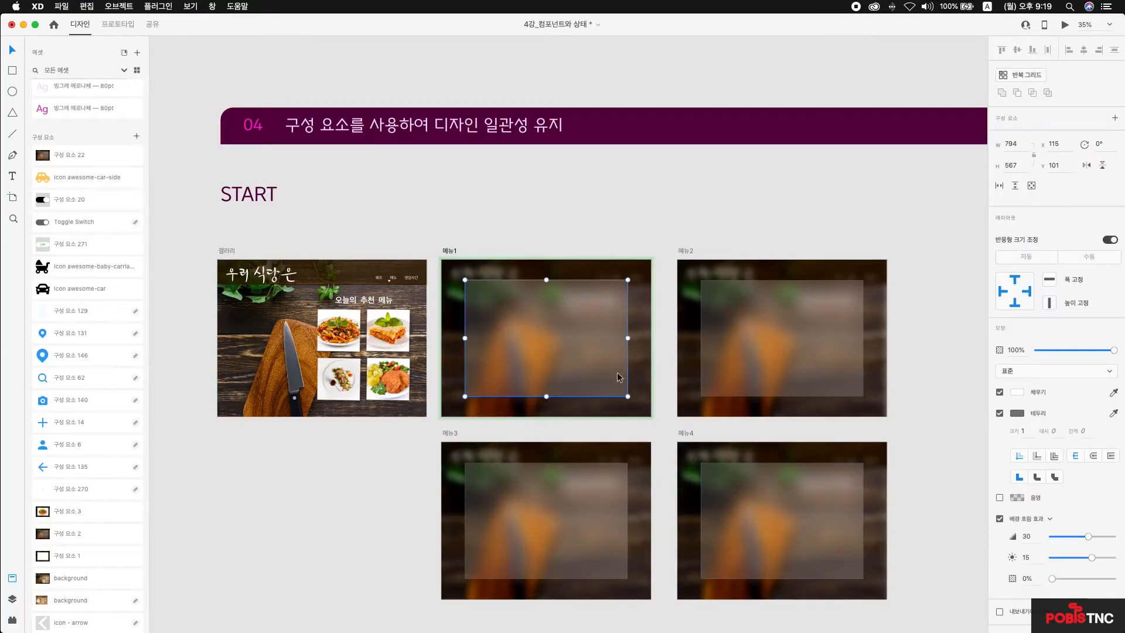
pyautogui.moveTo(635, 398); pyautogui.dragTo(611, 411)
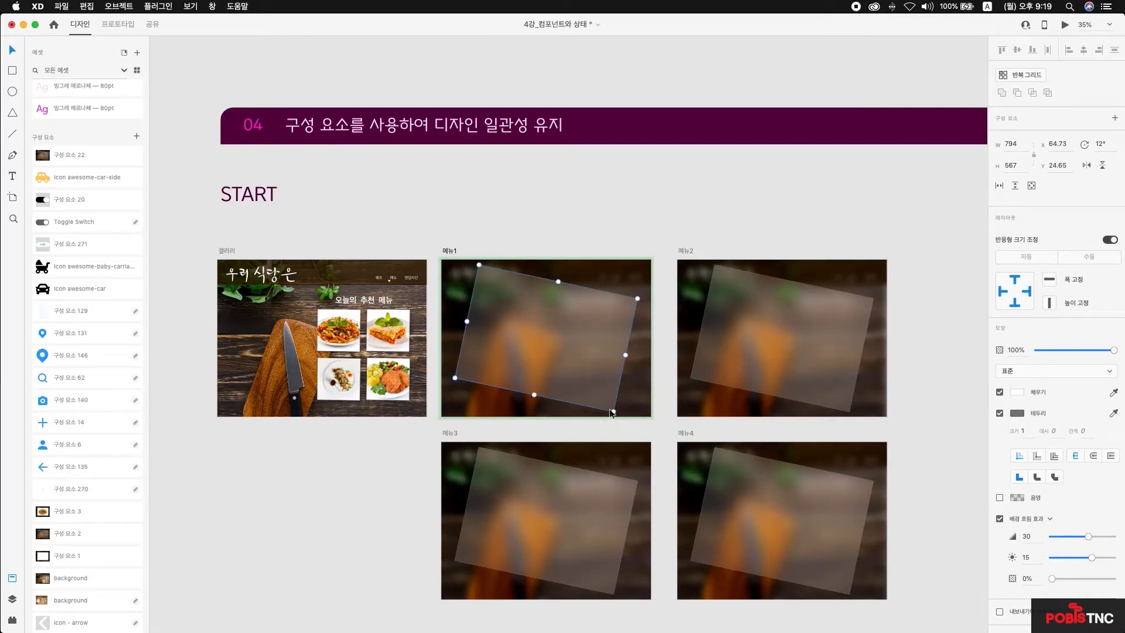
pyautogui.click(379, 474)
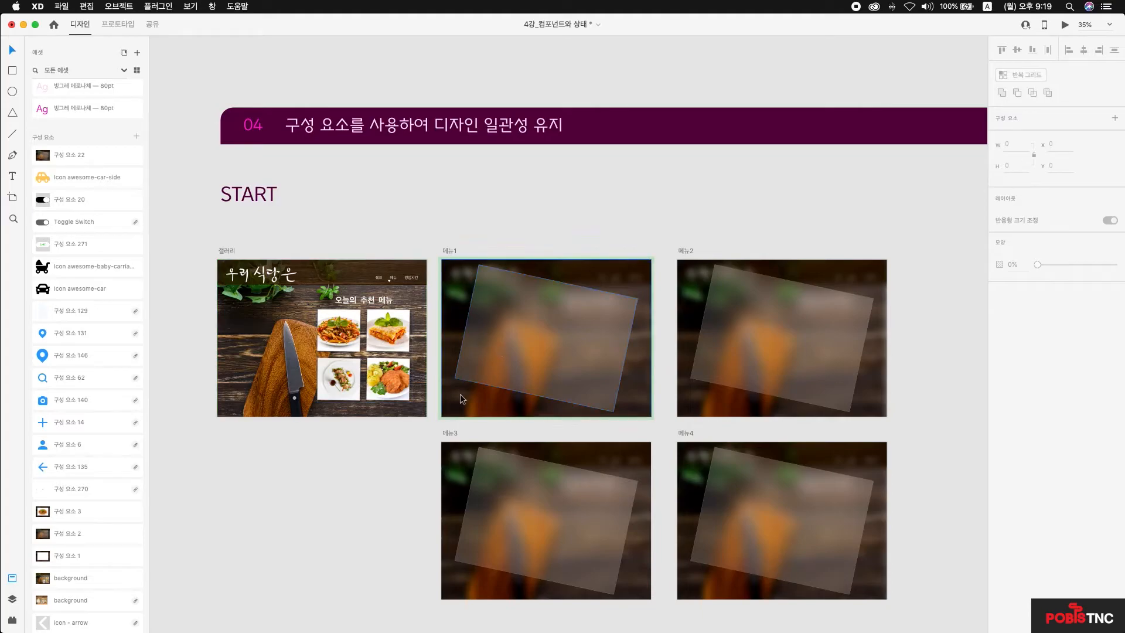
# Go to section 05 상태(States) and hide the assets
pyautogui.hscroll(1, 469, 395)
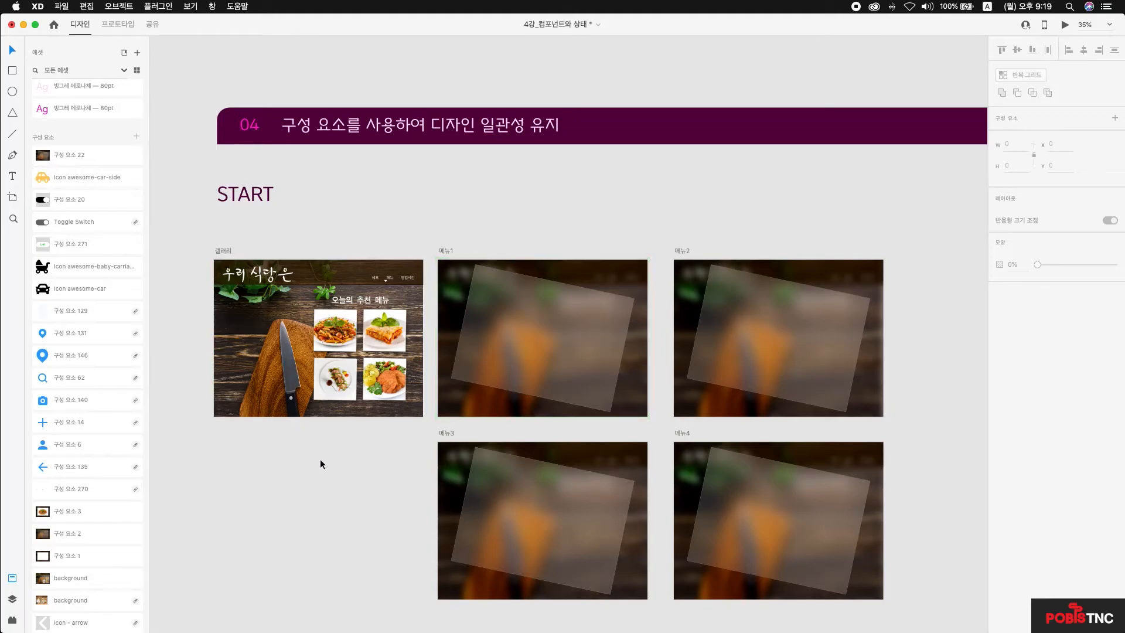
pyautogui.scroll(-10, 321, 461)
pyautogui.hscroll(2, 320, 461)
pyautogui.scroll(-1, 320, 460)
pyautogui.hscroll(-1, 318, 459)
pyautogui.click(13, 579)
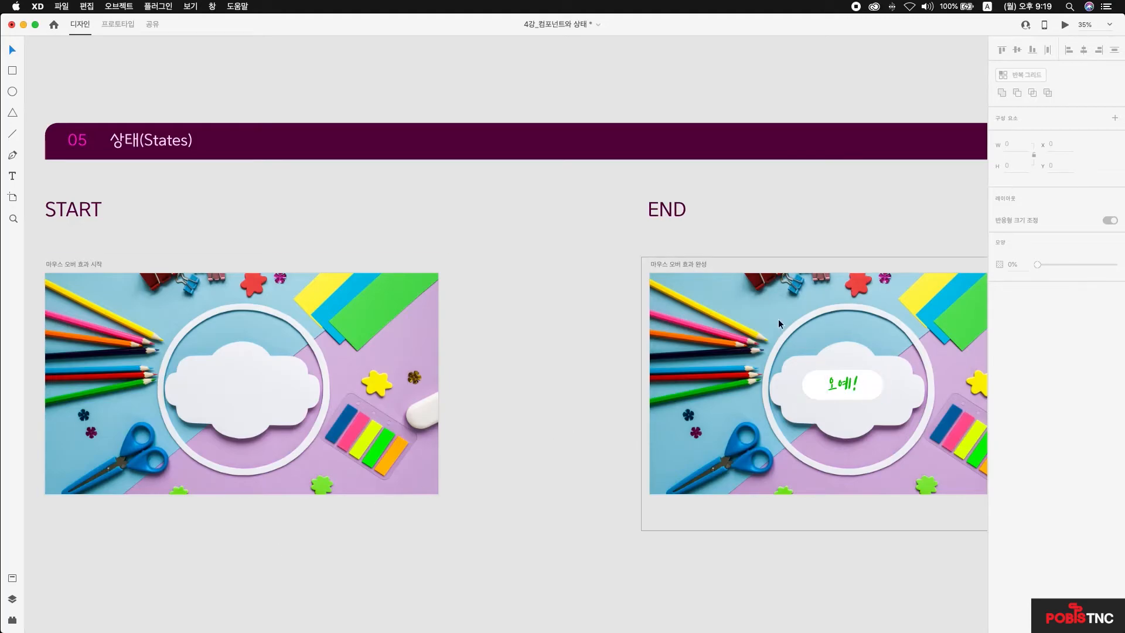
# Preview the finished mouse-over artboard 마우스 오버 효과 완성 under END
pyautogui.hscroll(5, 767, 337)
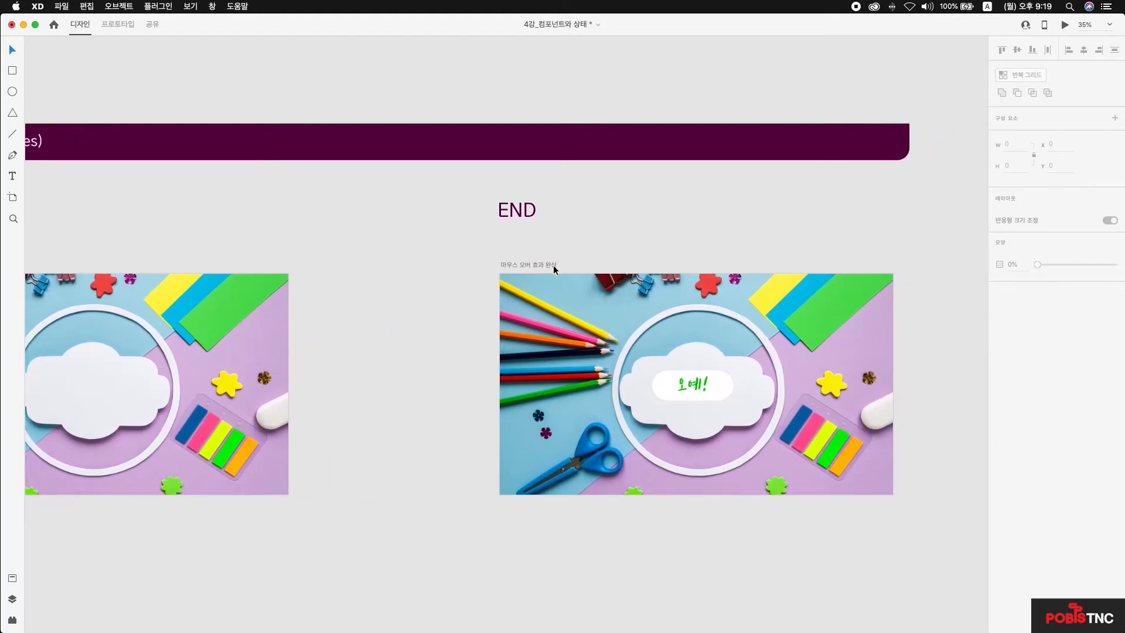
pyautogui.click(553, 266)
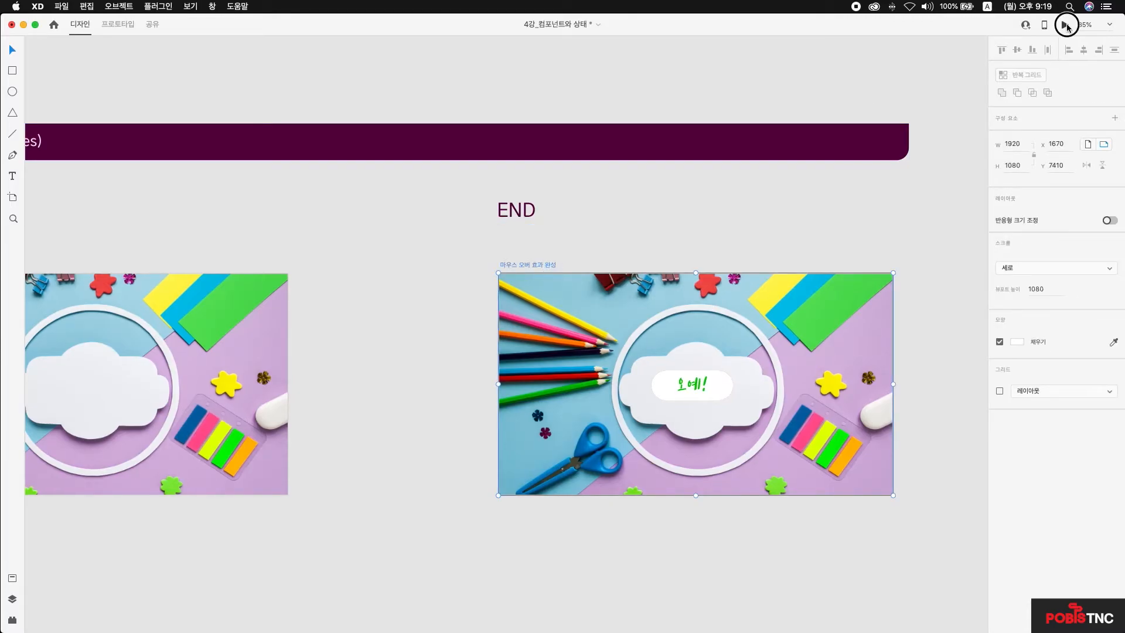
pyautogui.click(1065, 25)
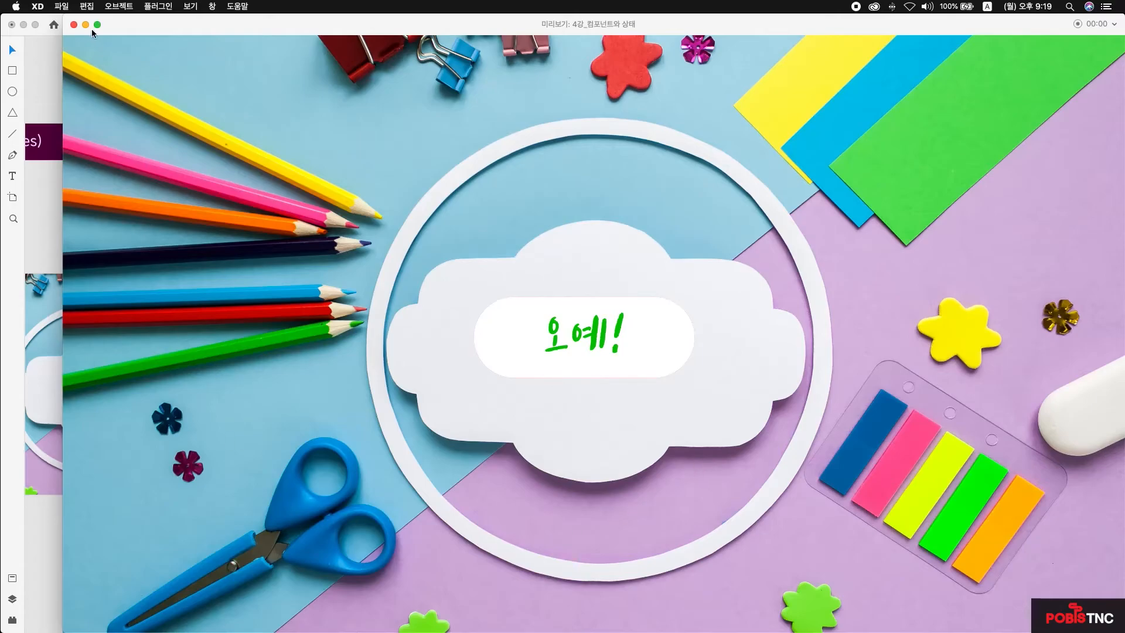
# Close the preview and show the layers of the START artboard 마우스 오버 효과 시작
pyautogui.click(74, 24)
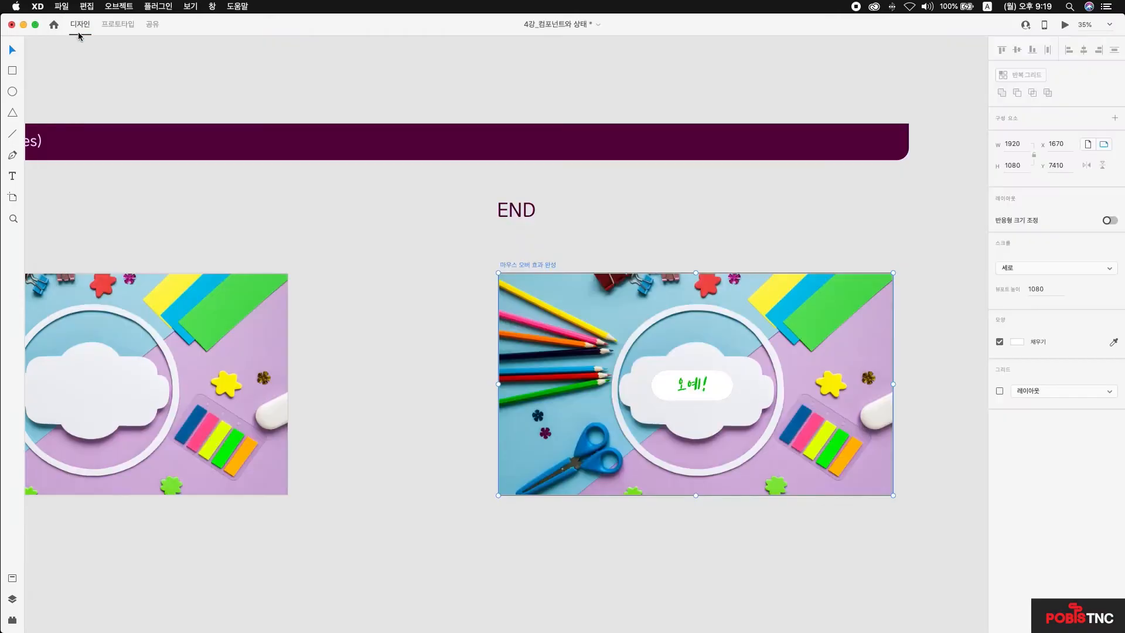
pyautogui.click(323, 457)
pyautogui.hscroll(-5, 323, 458)
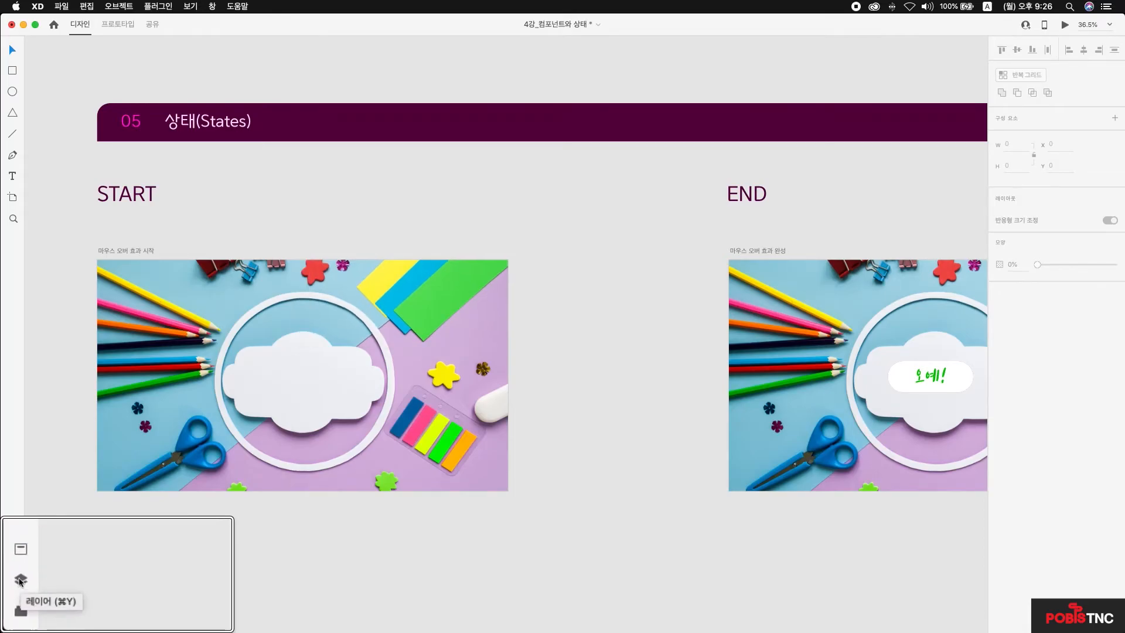
pyautogui.click(12, 598)
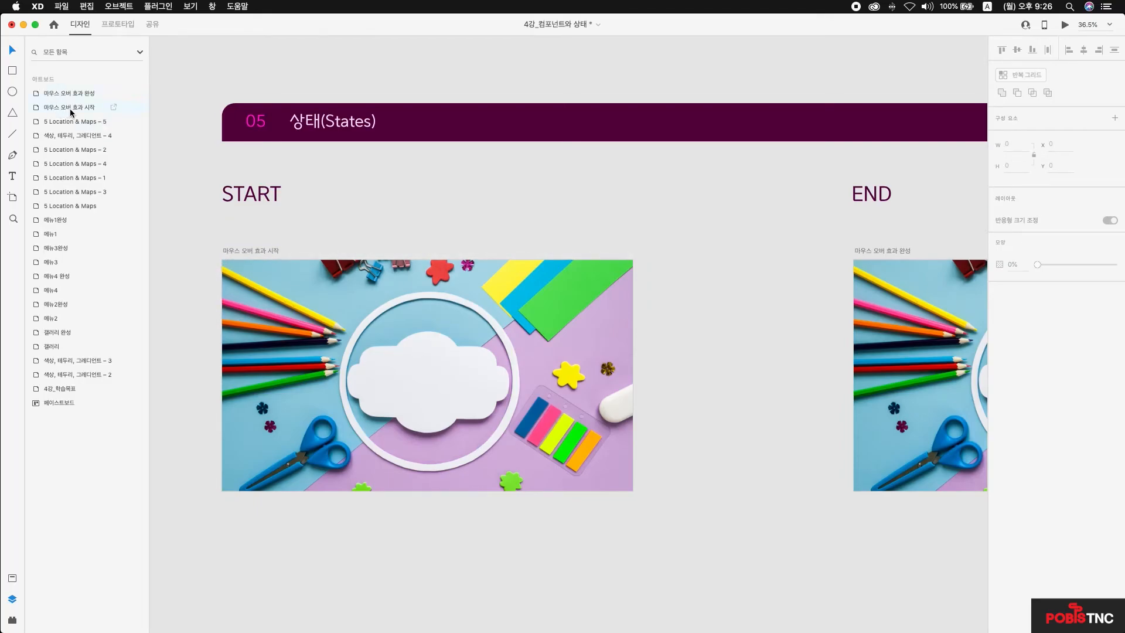
pyautogui.doubleClick(37, 107)
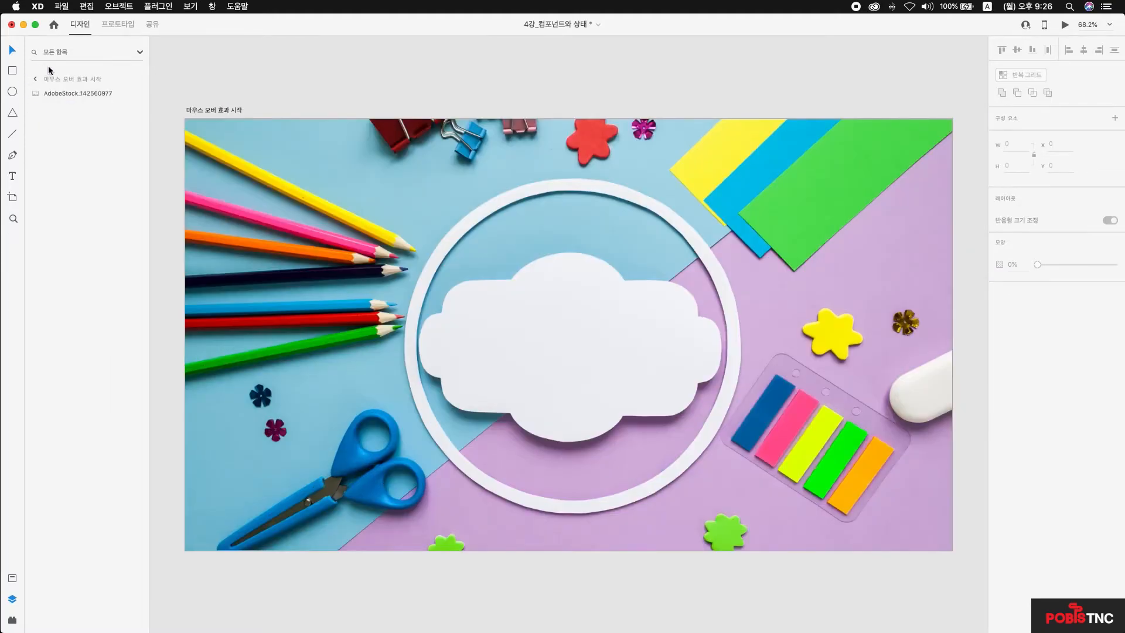
pyautogui.click(282, 153)
pyautogui.click(255, 68)
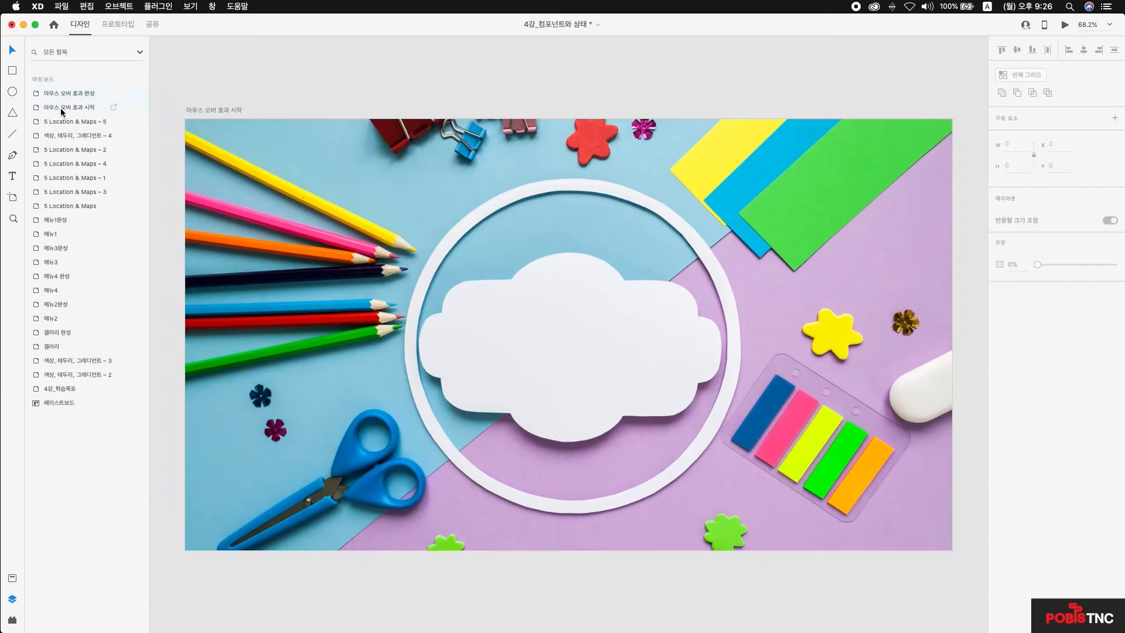
pyautogui.click(42, 109)
pyautogui.doubleClick(42, 108)
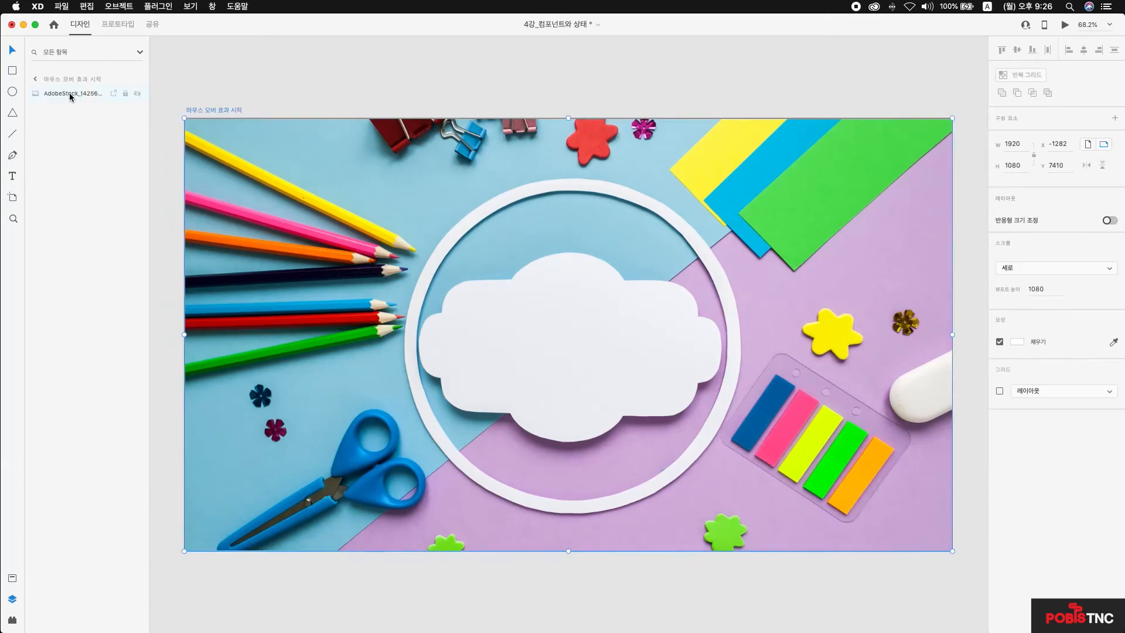
# Draw a rectangle about 409 × 136 at the centre of the white cloud and round its corners fully to a radius of 68
pyautogui.doubleClick(71, 94)
pyautogui.click(12, 71)
pyautogui.moveTo(503, 325)
pyautogui.mouseDown()
pyautogui.moveTo(631, 384)
pyautogui.moveTo(667, 379)
pyautogui.mouseUp()
pyautogui.click(11, 51)
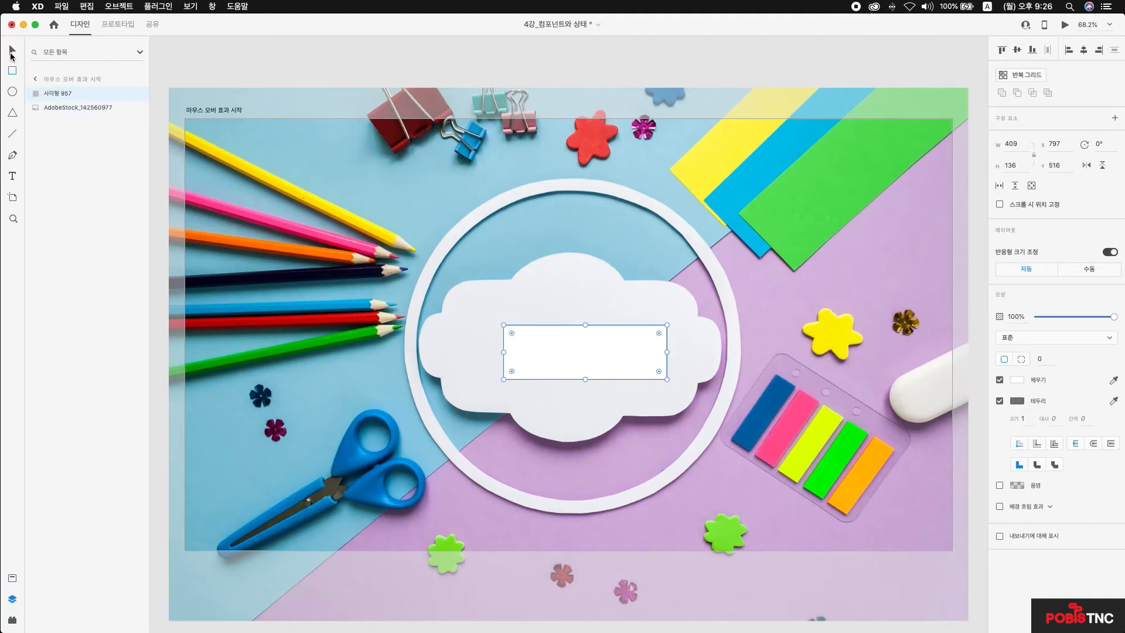
pyautogui.moveTo(567, 347); pyautogui.dragTo(560, 344)
pyautogui.moveTo(652, 330); pyautogui.dragTo(628, 335)
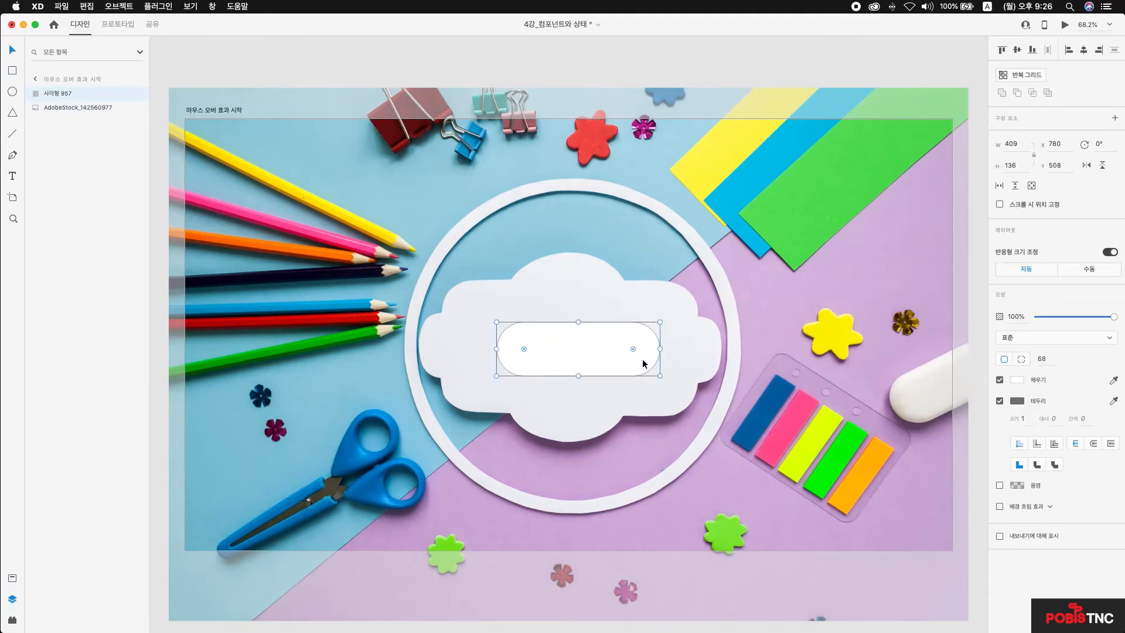
# Add the text 오 예! on the white rounded rectangle
pyautogui.press('t')
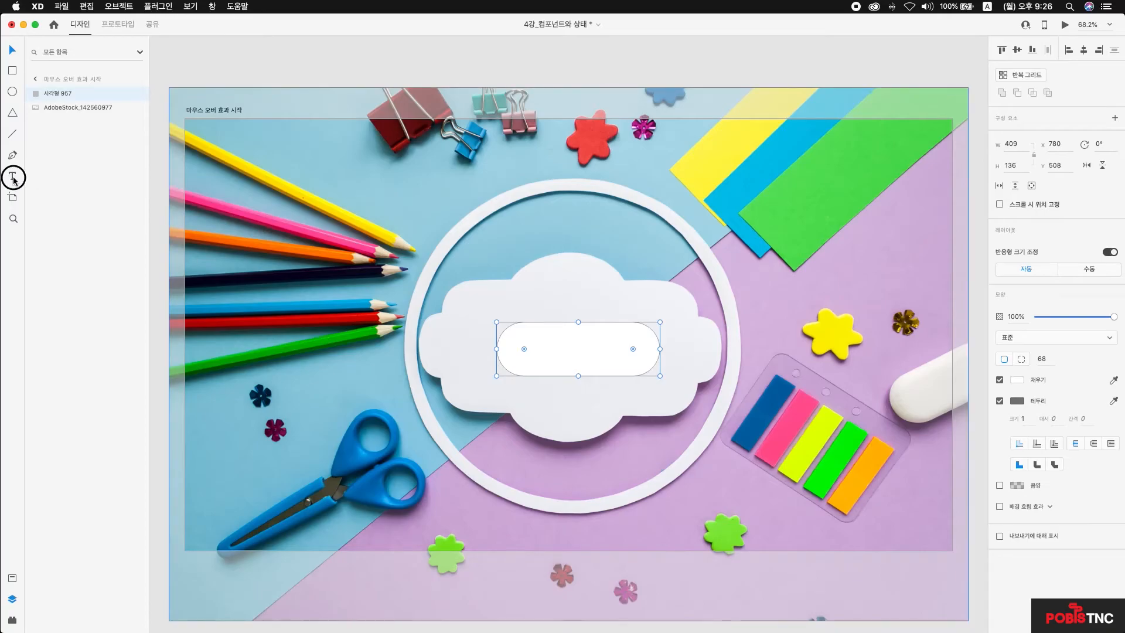
pyautogui.click(572, 349)
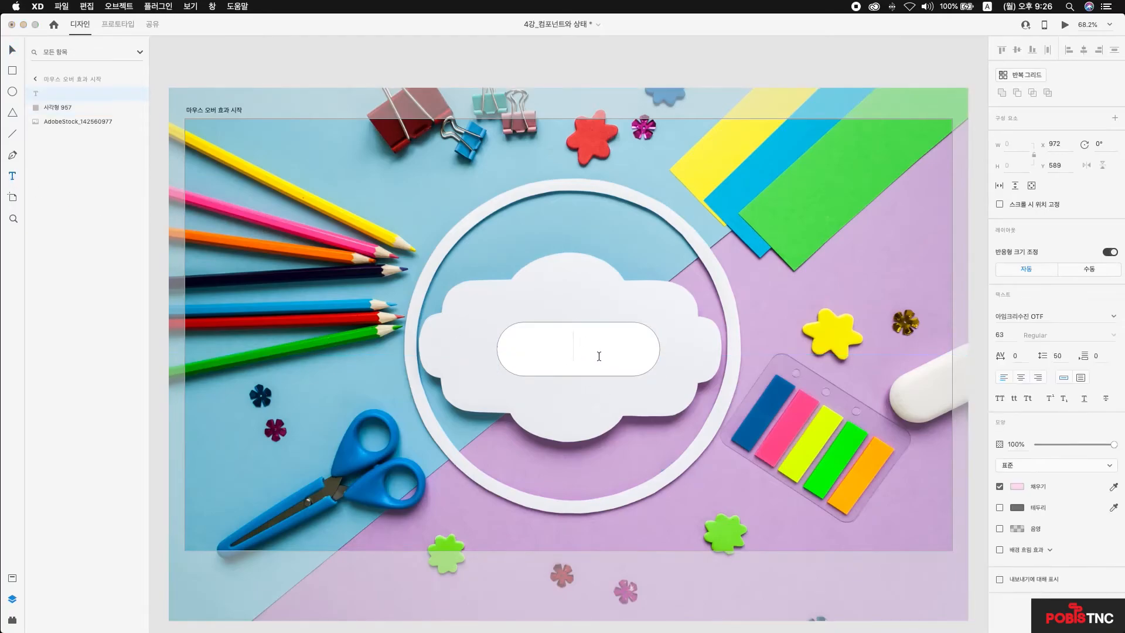
pyautogui.write('d')
pyautogui.press('BackSpace')
pyautogui.press('capslock')
pyautogui.write('오 예!')
# Set the 오 예! text to size 80 and fill it with pink sampled from the pink sticky note in the photo
pyautogui.press('super+a')
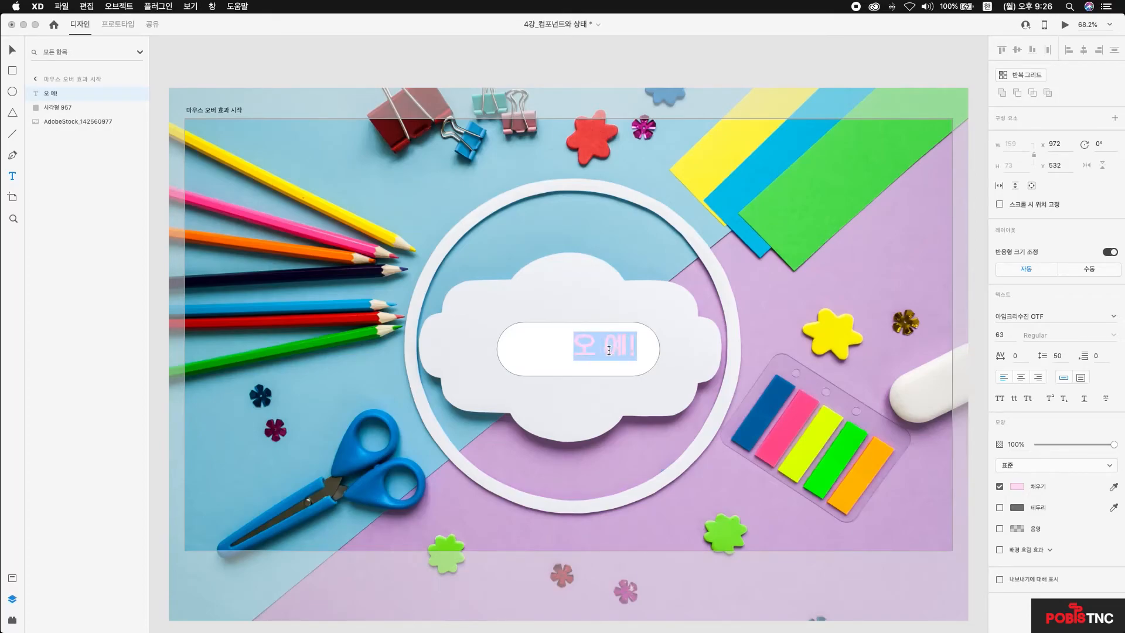
pyautogui.click(1008, 335)
pyautogui.write('80')
pyautogui.click(1018, 486)
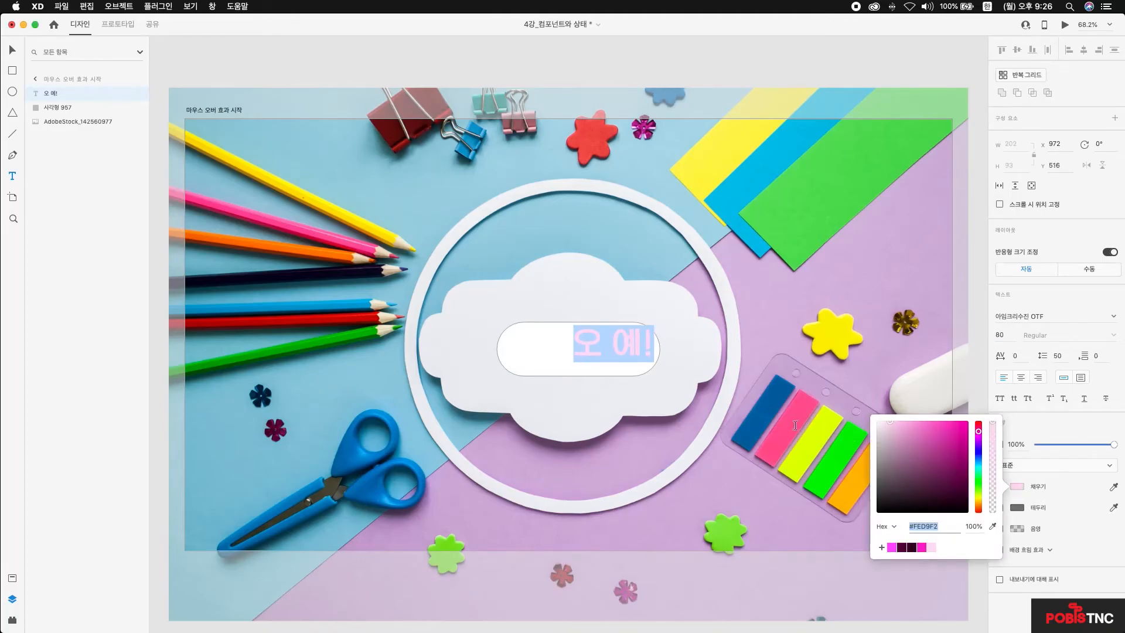
pyautogui.click(994, 527)
pyautogui.click(787, 433)
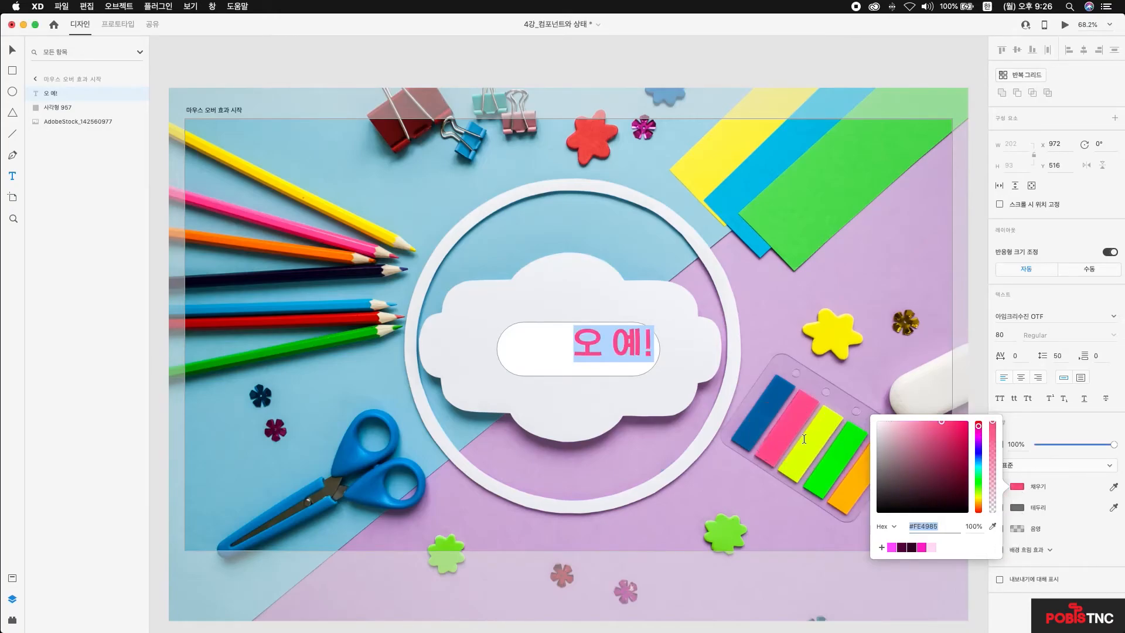
# Finish editing the 오 예! text and centre it inside the white rounded rectangle
pyautogui.click(12, 50)
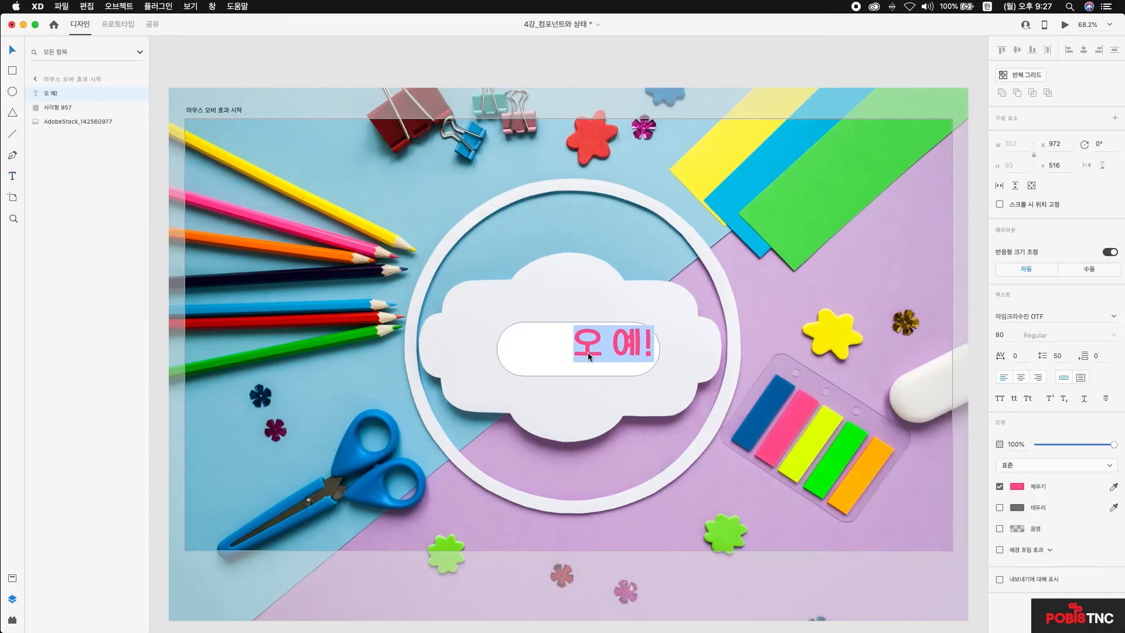
pyautogui.press('Escape')
pyautogui.moveTo(590, 351); pyautogui.dragTo(555, 355)
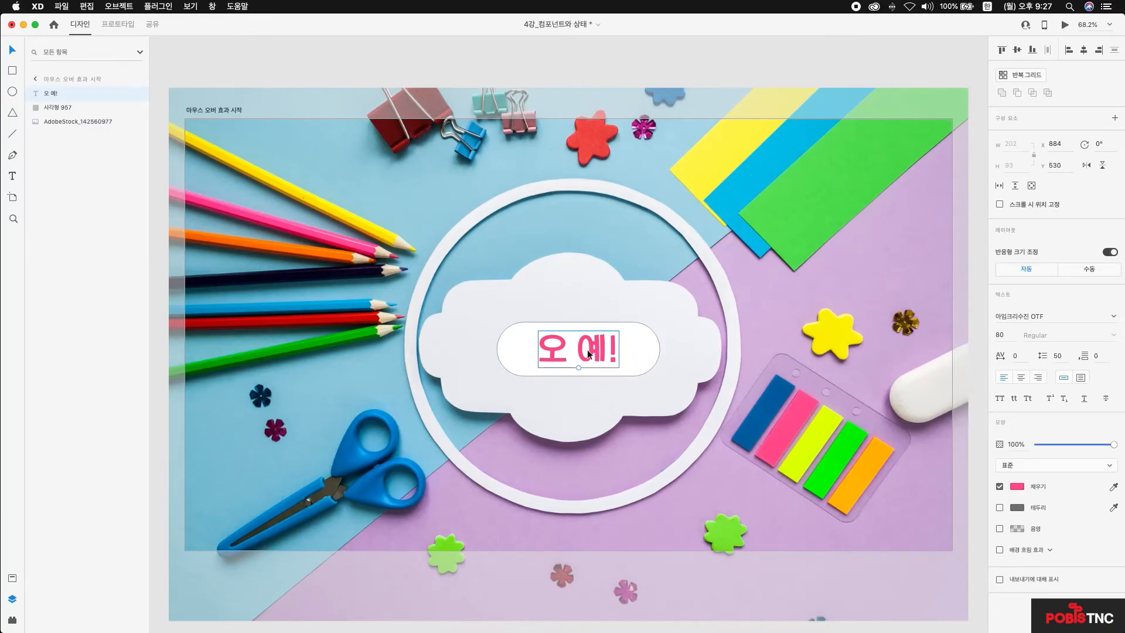
pyautogui.press('alt')
pyautogui.press('alt')
# Duplicate the white rounded rectangle and offset the copy slightly up and to the left, to about X 756, Y 497
pyautogui.click(530, 343)
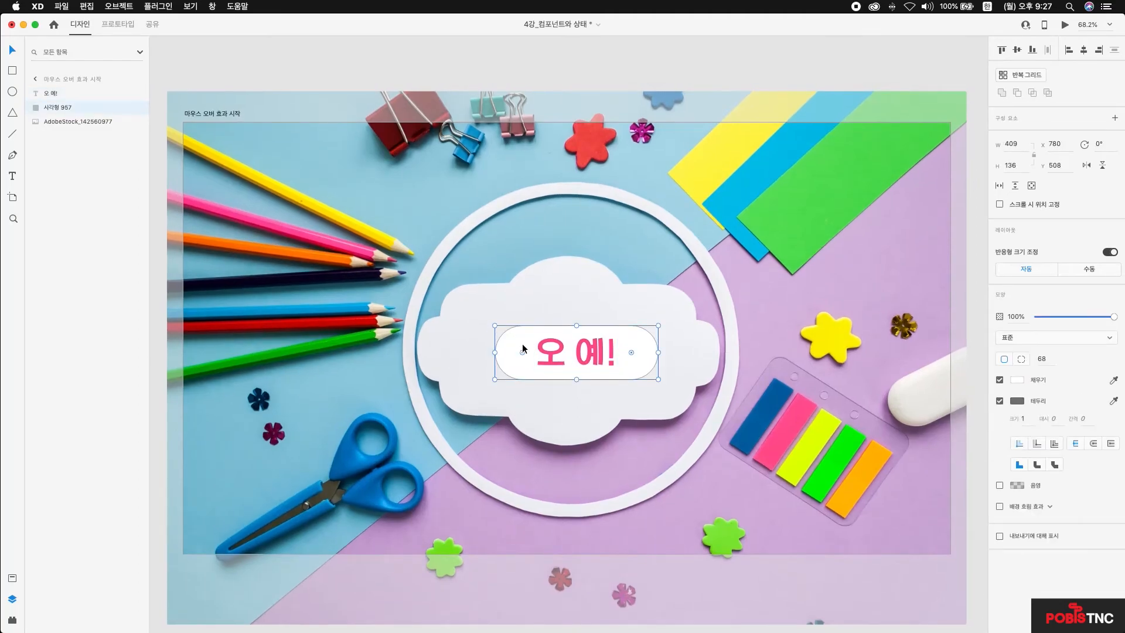
pyautogui.click(48, 94)
pyautogui.click(51, 108)
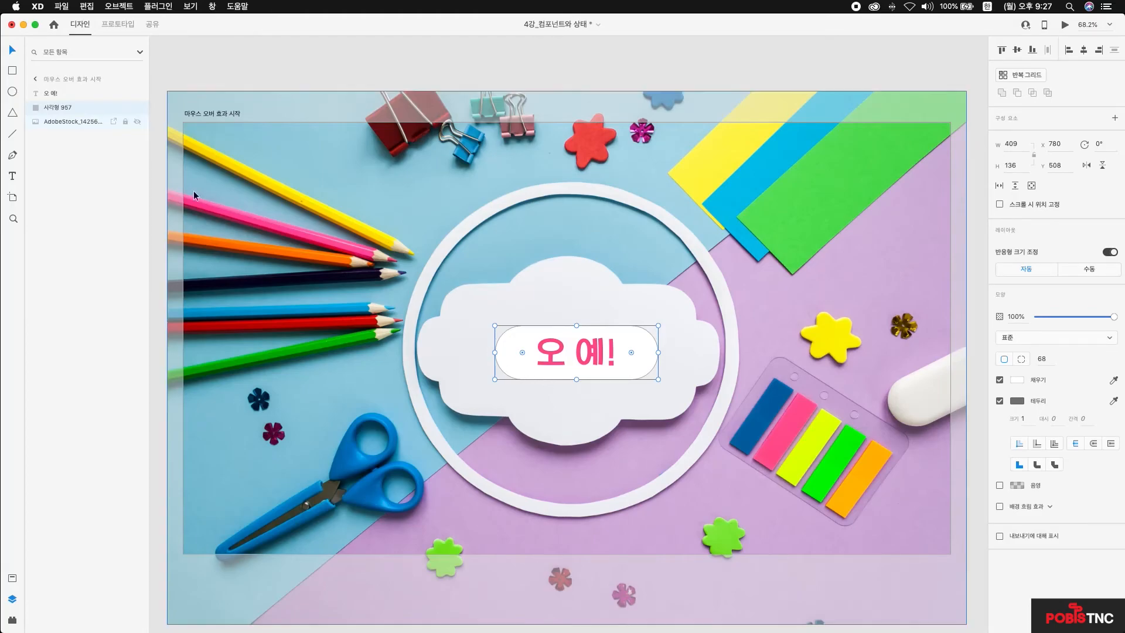
pyautogui.press('super+d')
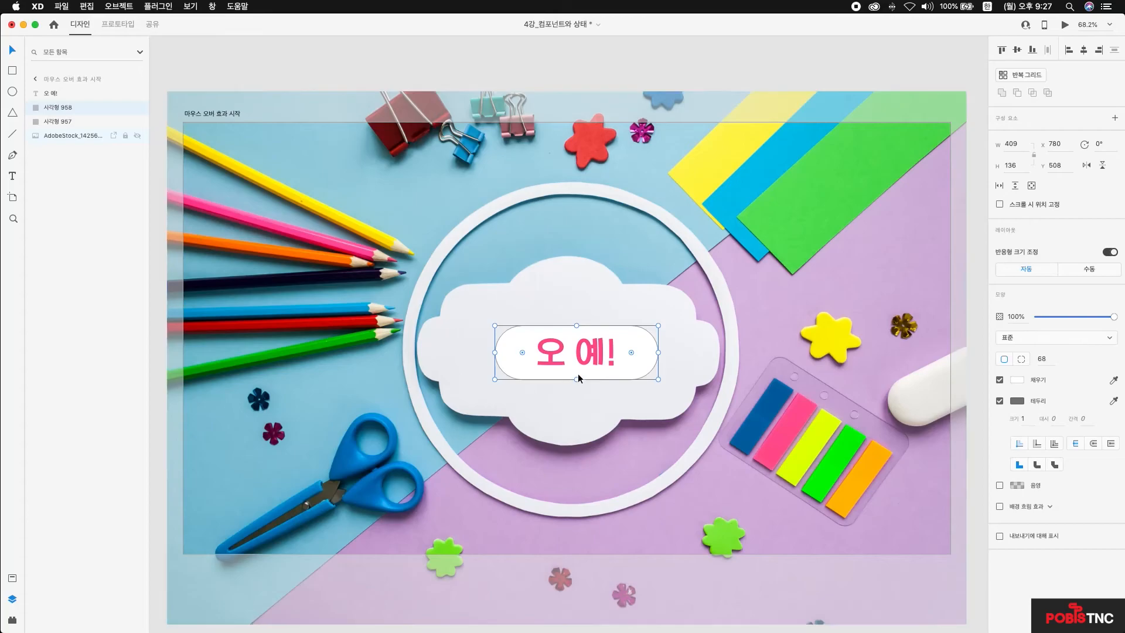
pyautogui.moveTo(585, 373)
pyautogui.mouseDown()
pyautogui.moveTo(590, 382)
pyautogui.moveTo(577, 370)
pyautogui.mouseUp()
# Fill the lower rounded rectangle with orange sampled from the orange sticky note and remove the borders of both rounded rectangles
pyautogui.click(632, 377)
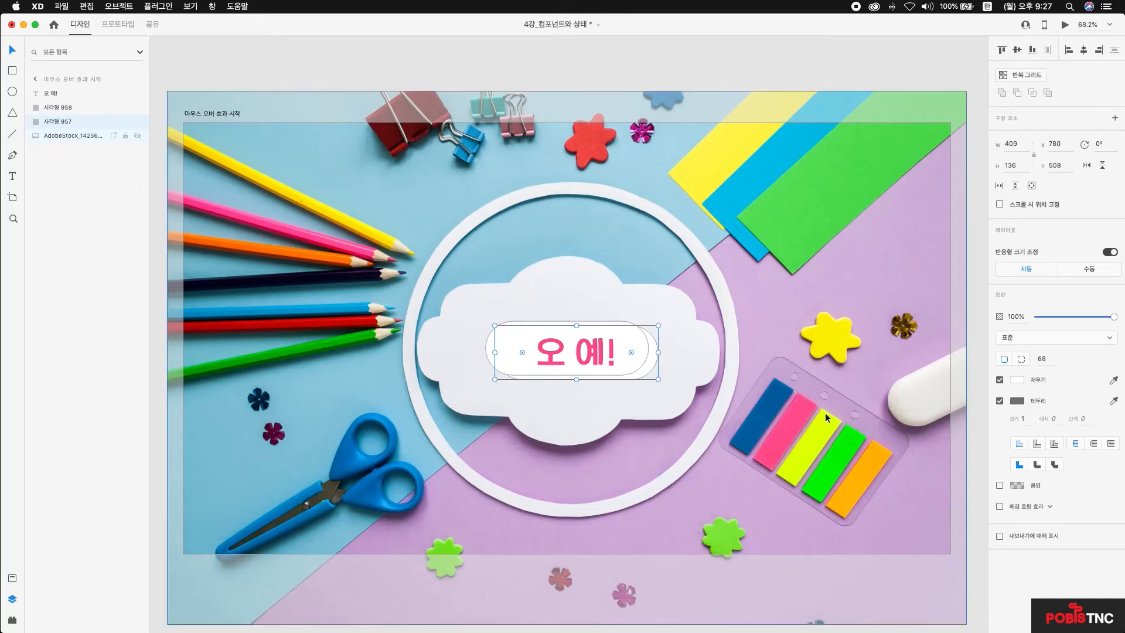
pyautogui.click(1021, 380)
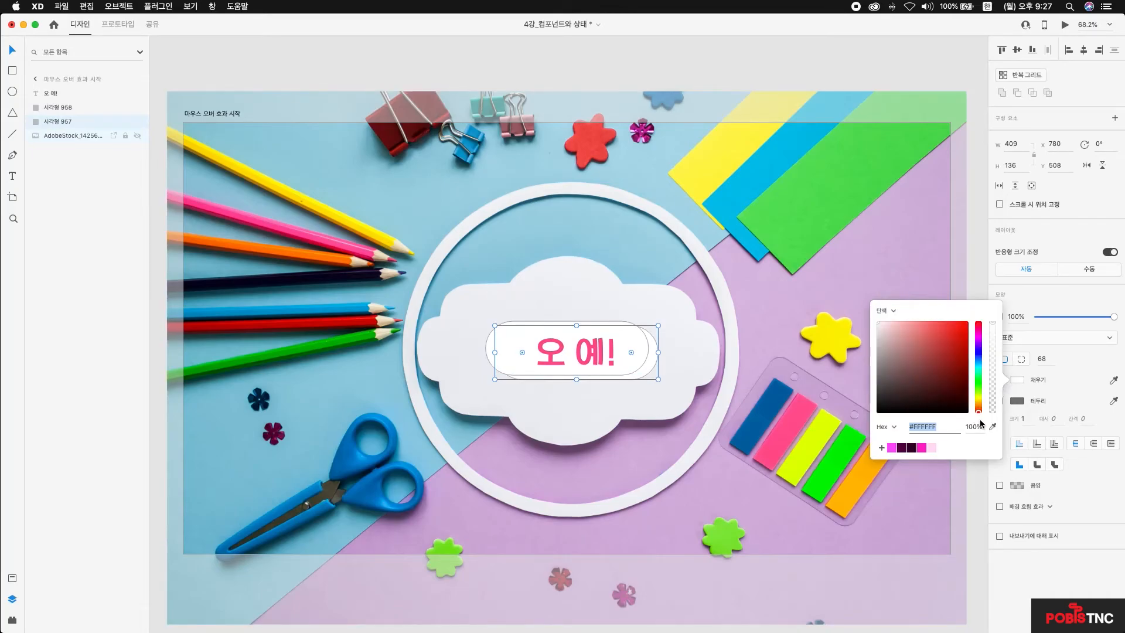
pyautogui.click(992, 426)
pyautogui.click(844, 492)
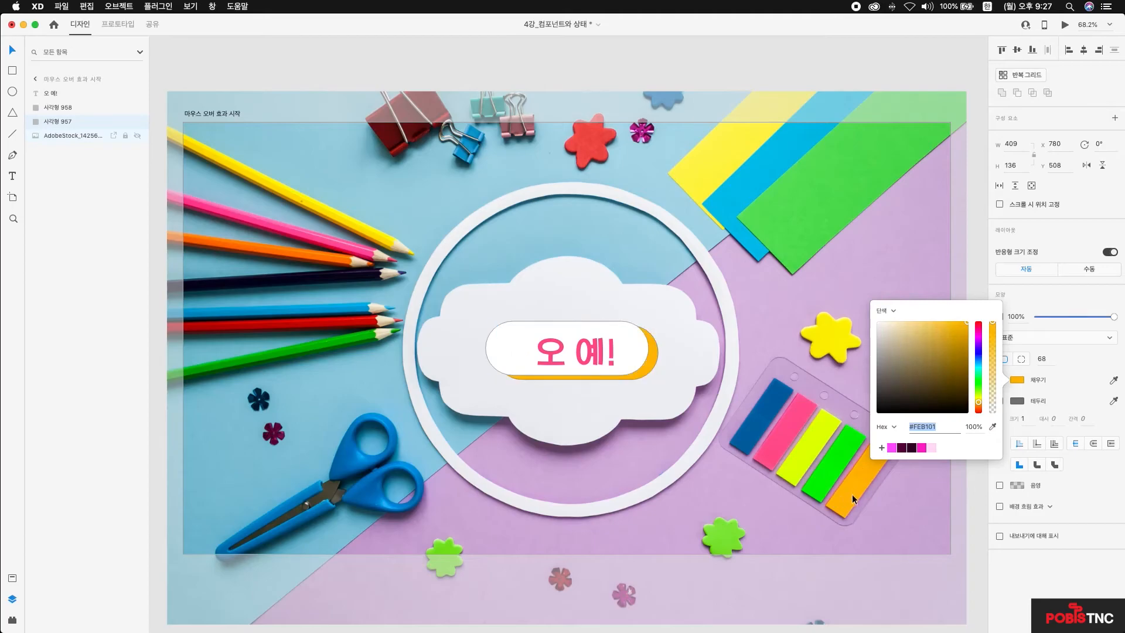
pyautogui.click(1010, 404)
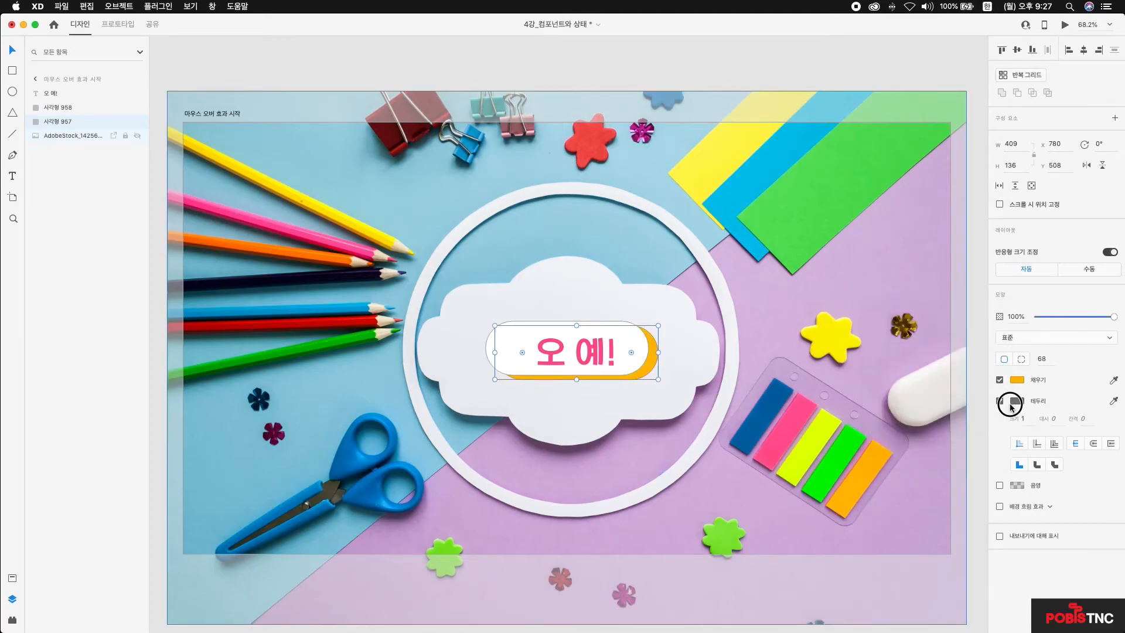
pyautogui.click(1000, 400)
pyautogui.click(640, 352)
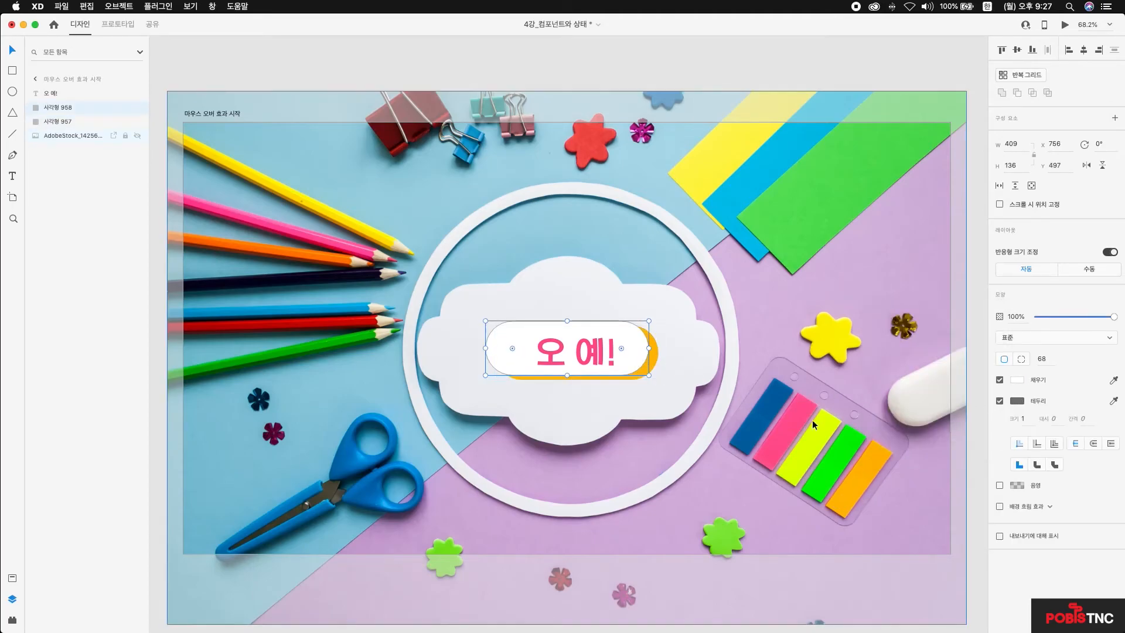
pyautogui.click(1000, 401)
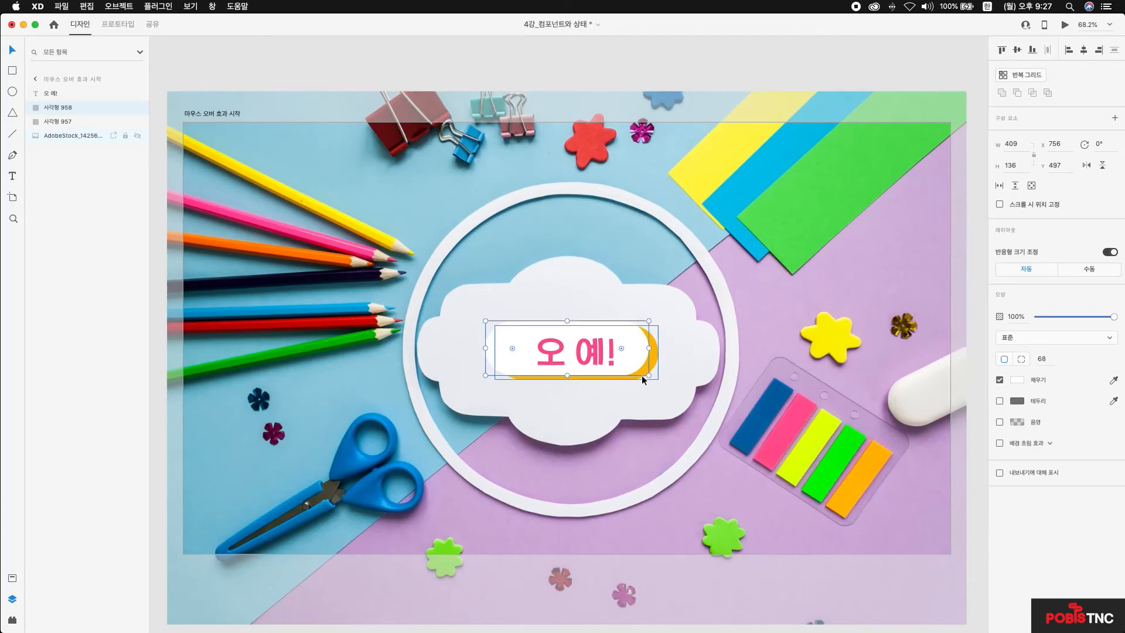
# Duplicate the orange rounded rectangle and fill the offset copy with red sampled from the red pencil
pyautogui.moveTo(648, 368); pyautogui.dragTo(646, 375)
pyautogui.press('super+d')
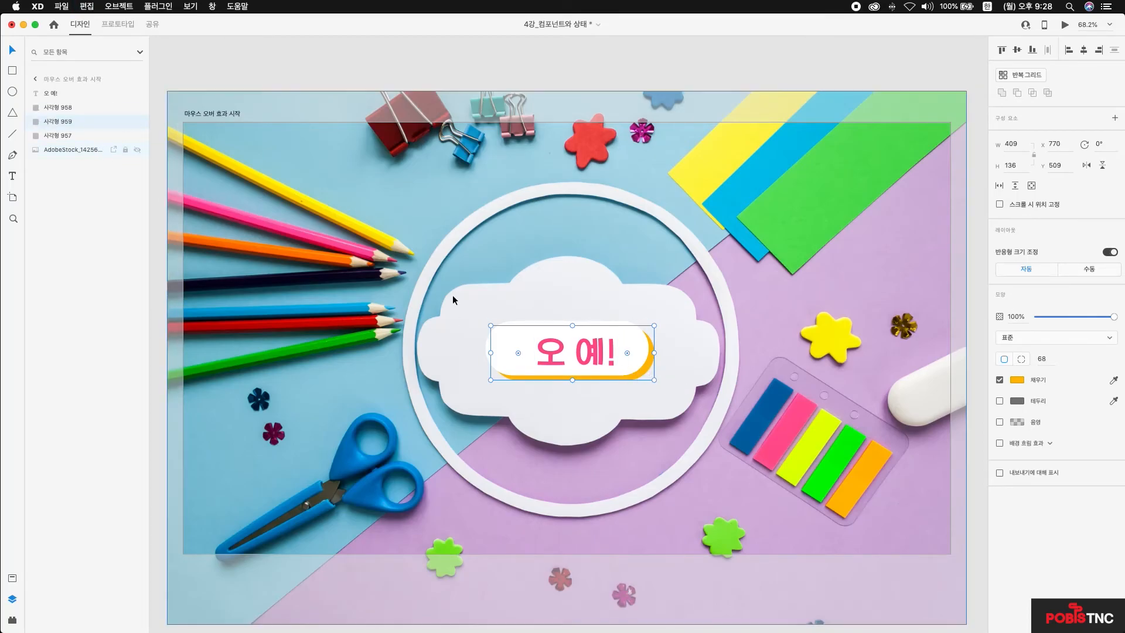
pyautogui.moveTo(626, 379); pyautogui.dragTo(635, 382)
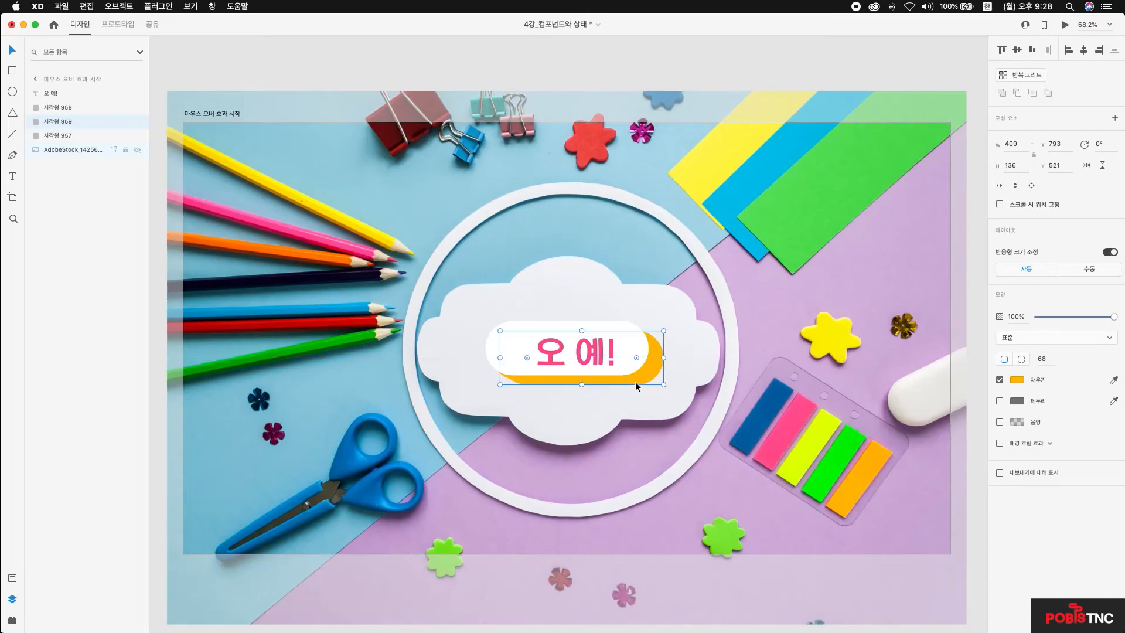
pyautogui.click(1018, 380)
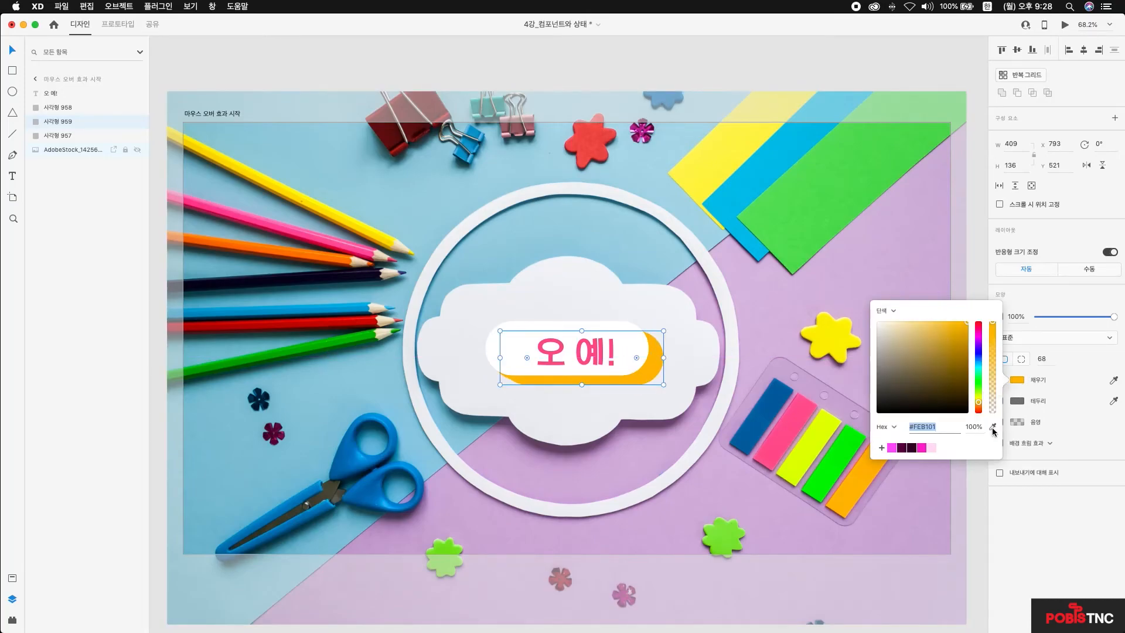
pyautogui.click(315, 321)
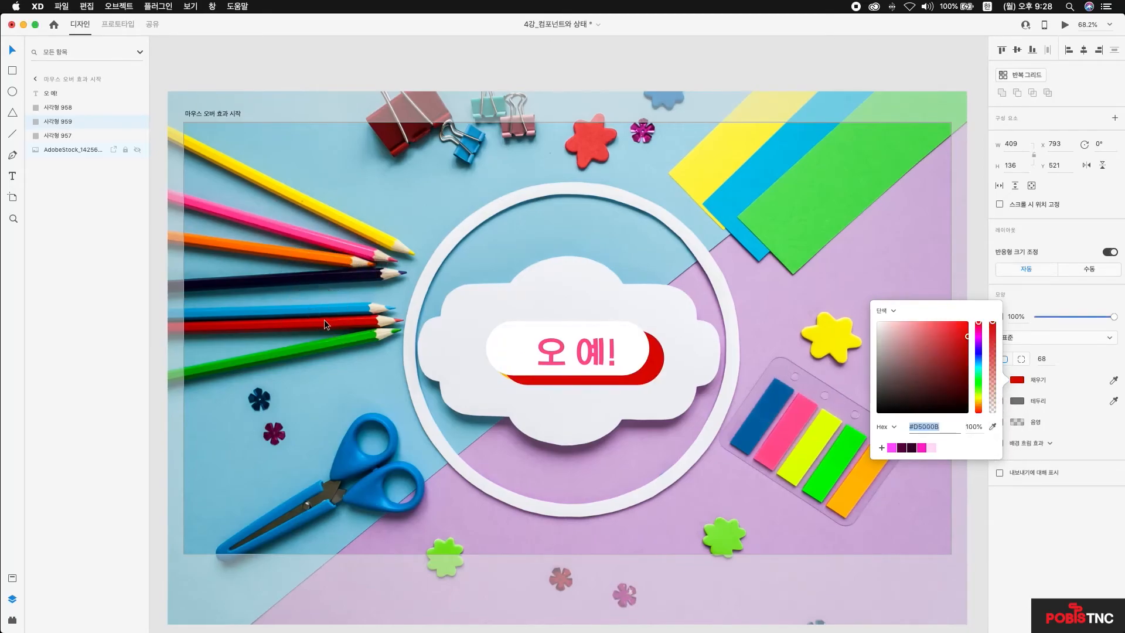
# Arrange the white, red and orange rounded rectangles in a diagonal stagger and centre the 오 예! text on the white one
pyautogui.click(662, 387)
pyautogui.moveTo(652, 376); pyautogui.dragTo(573, 347)
pyautogui.click(611, 367)
pyautogui.click(635, 366)
pyautogui.click(588, 356)
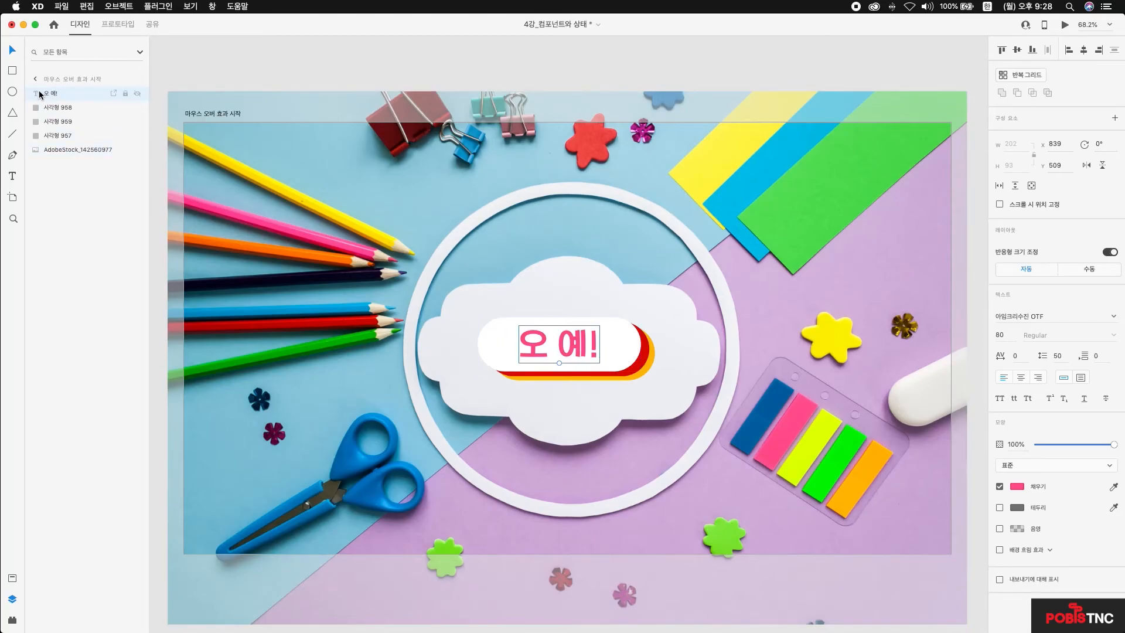
# Turn the 오 예! text and the three rounded rectangles into a main component named button
pyautogui.keyDown('shift'); pyautogui.click(36, 137); pyautogui.keyUp('shift')
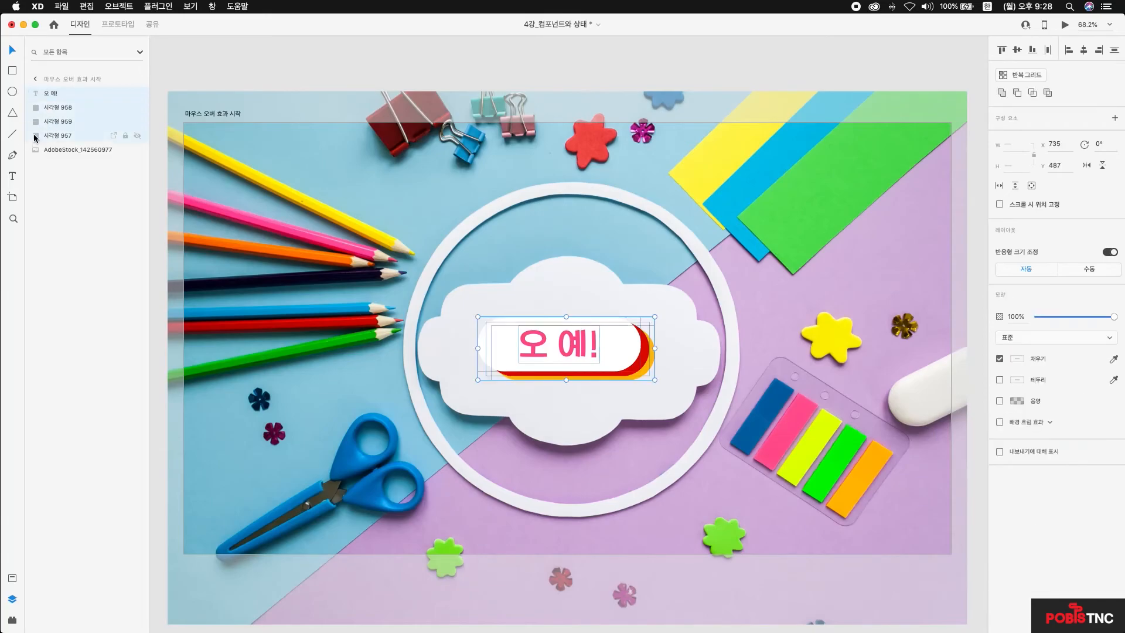
pyautogui.click(1107, 118)
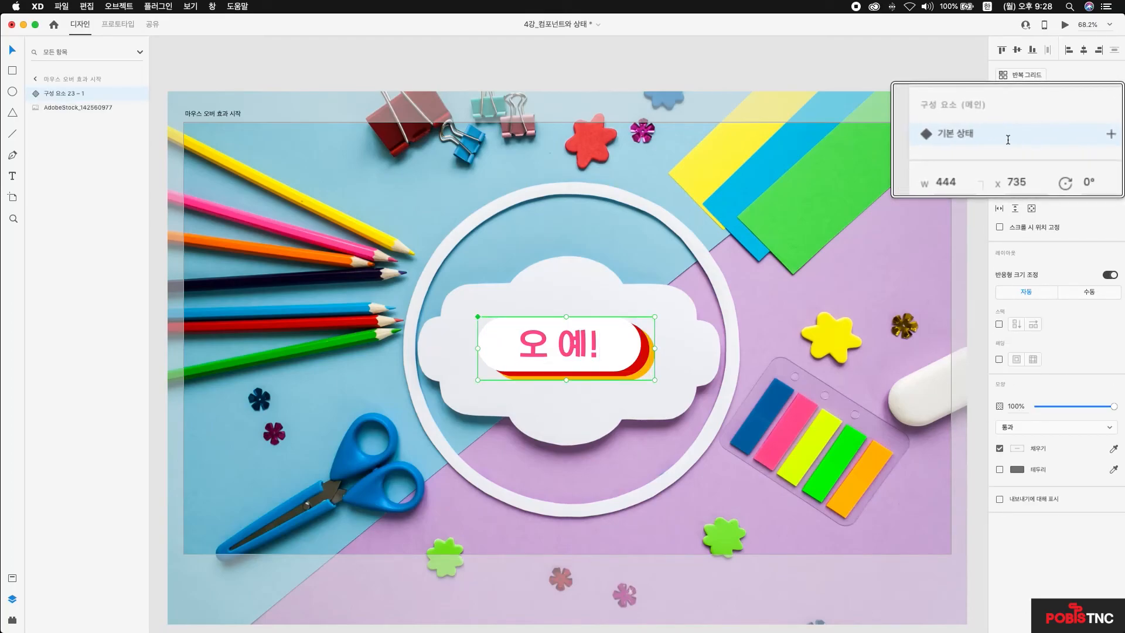
pyautogui.doubleClick(64, 93)
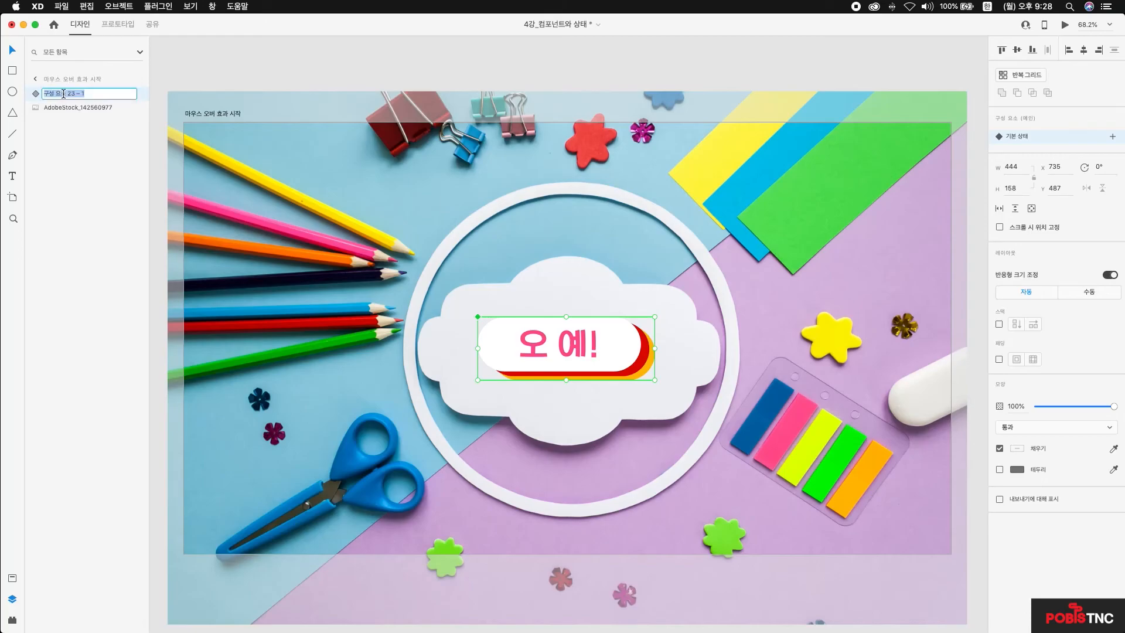
pyautogui.write('ㅠ')
pyautogui.write('n')
pyautogui.press('Return')
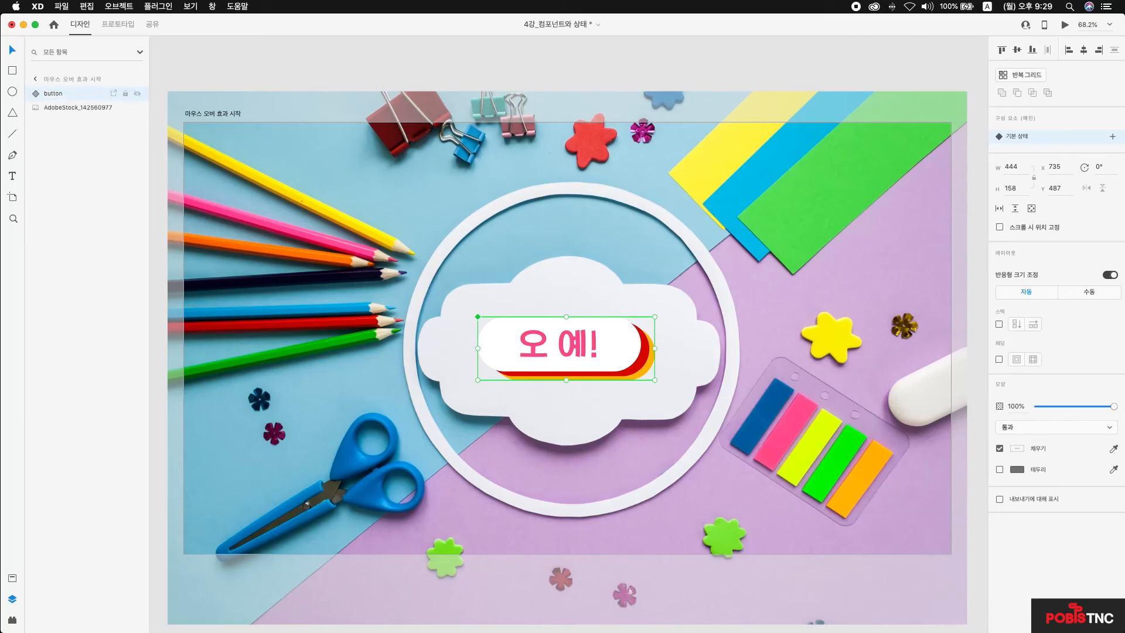
# Align the 오 예! text and the three rounded rectangles inside the button component to their common vertical and horizontal centres
pyautogui.click(37, 94)
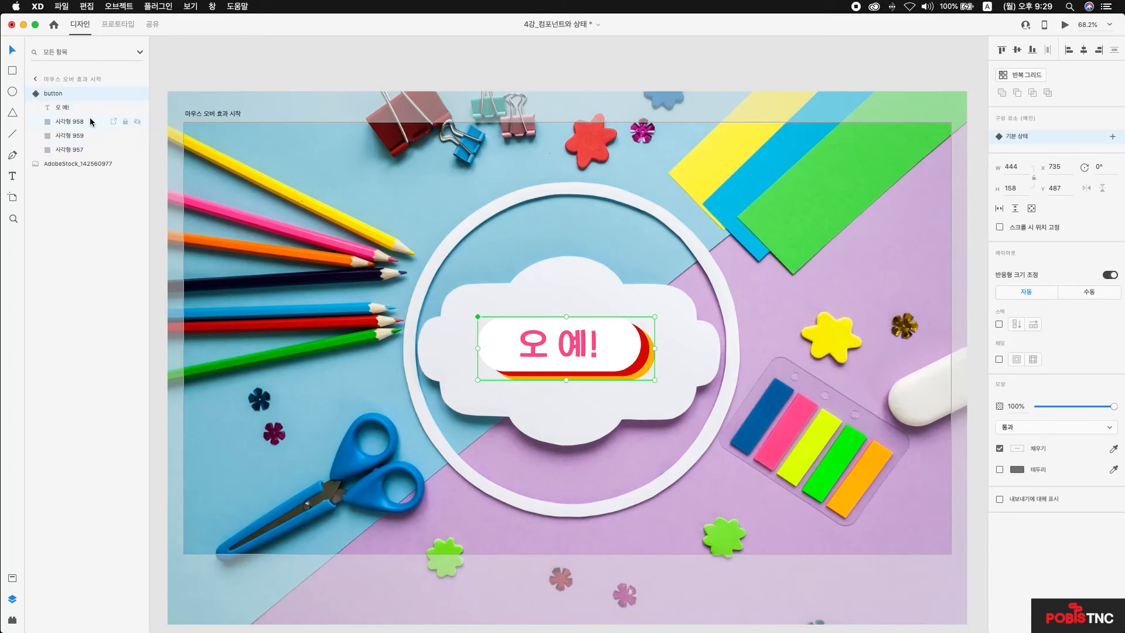
pyautogui.click(63, 108)
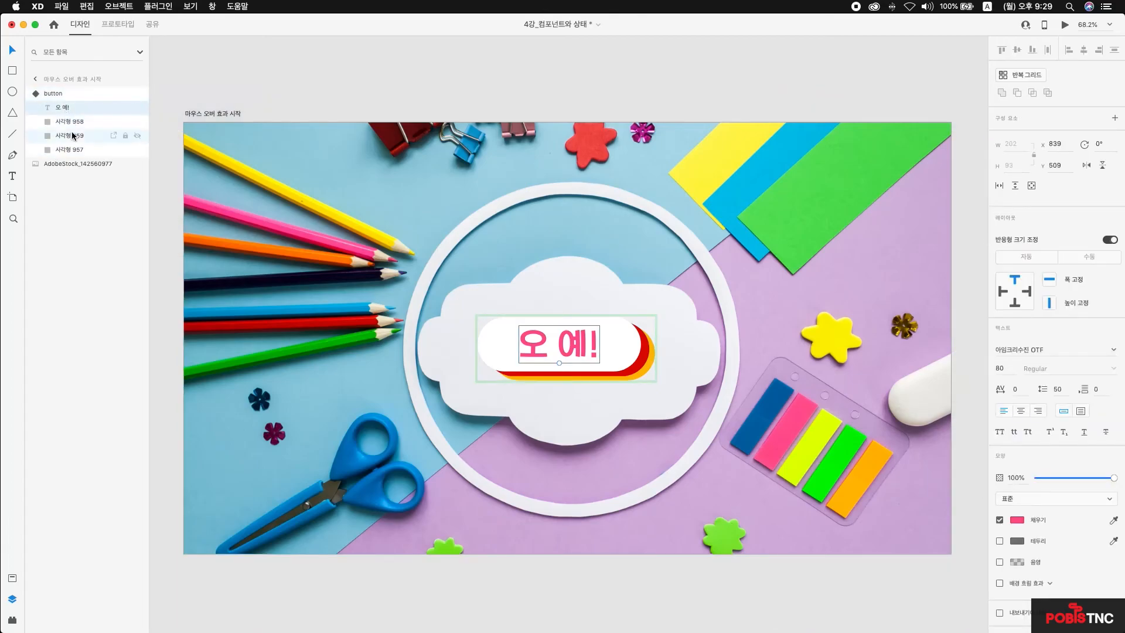
pyautogui.keyDown('shift'); pyautogui.click(70, 150); pyautogui.keyUp('shift')
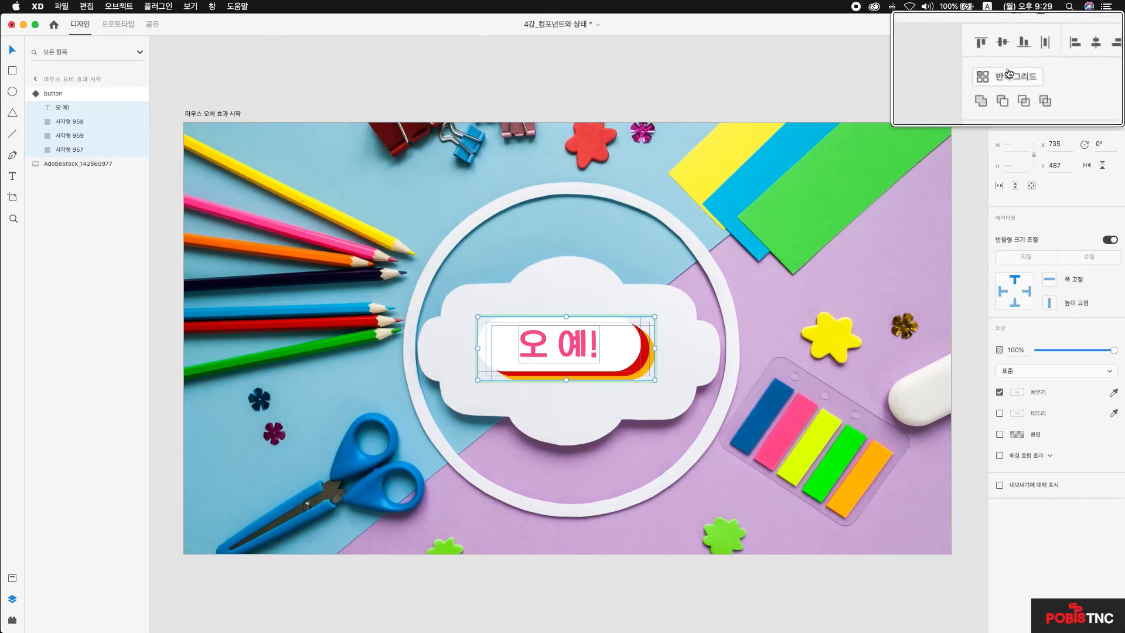
pyautogui.click(1019, 49)
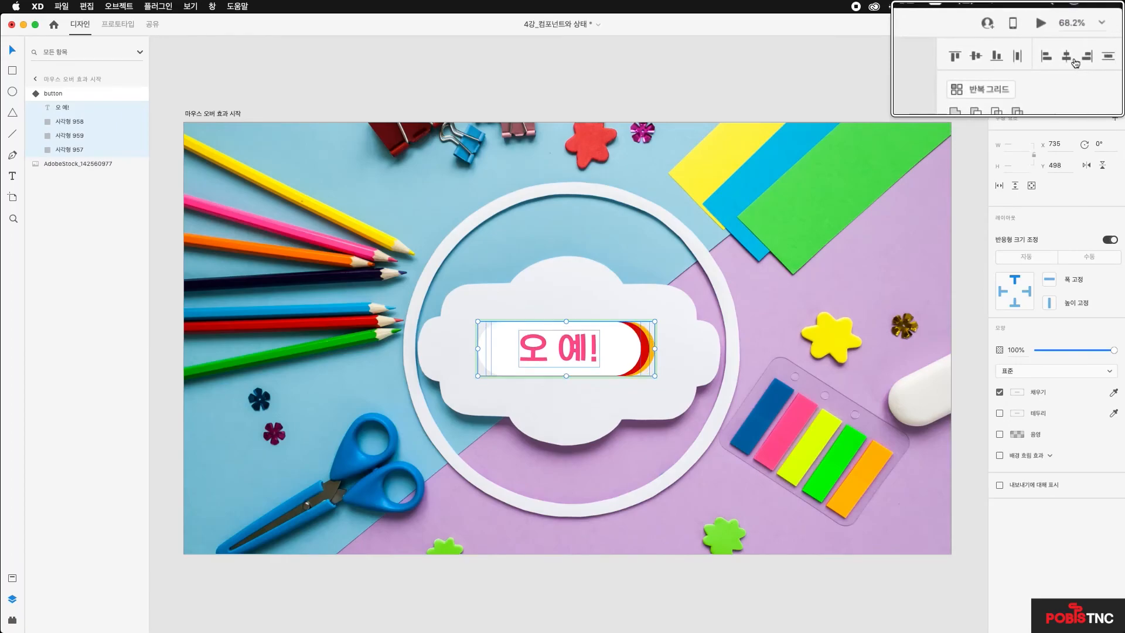
pyautogui.click(1084, 51)
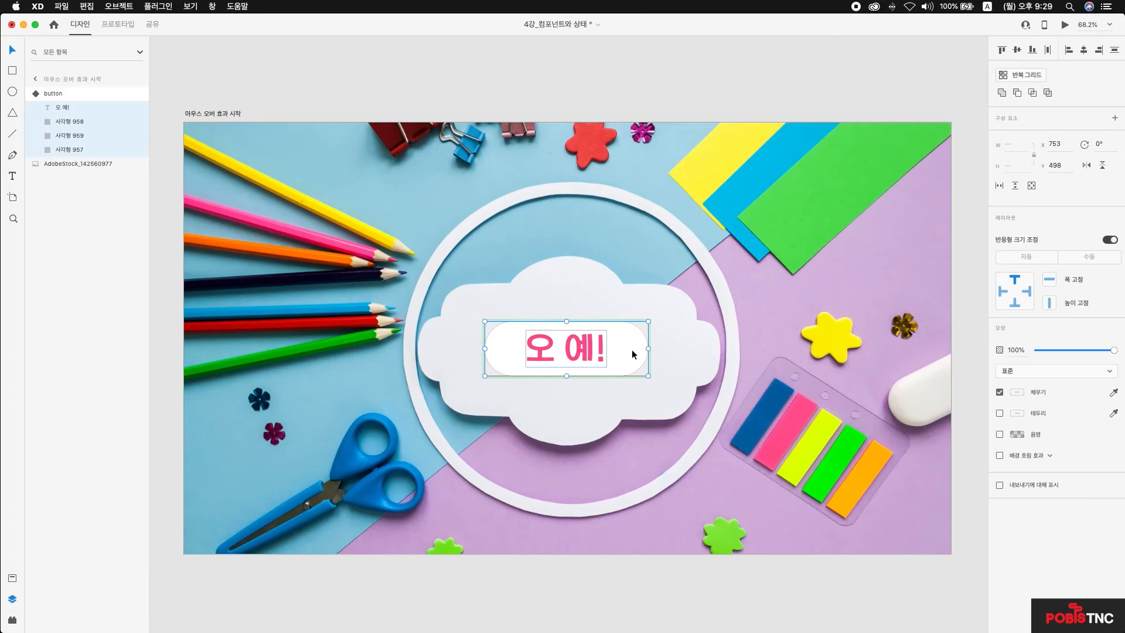
# Add a hover state to the button main component, keeping the name 마우스 오버 상태
pyautogui.click(37, 93)
pyautogui.click(37, 93)
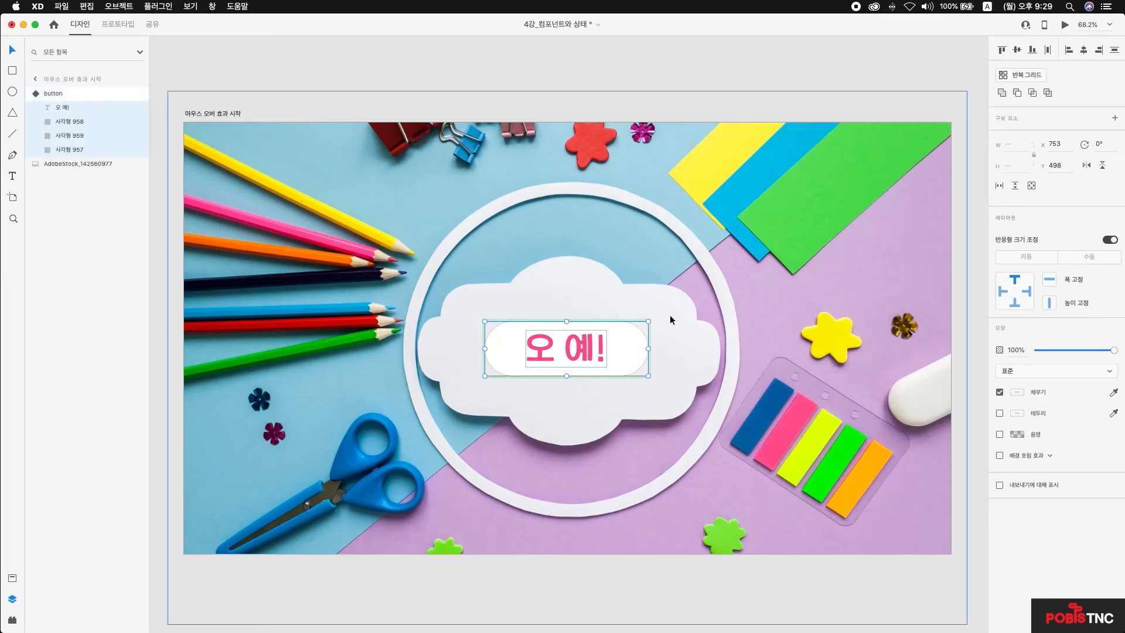
pyautogui.click(35, 95)
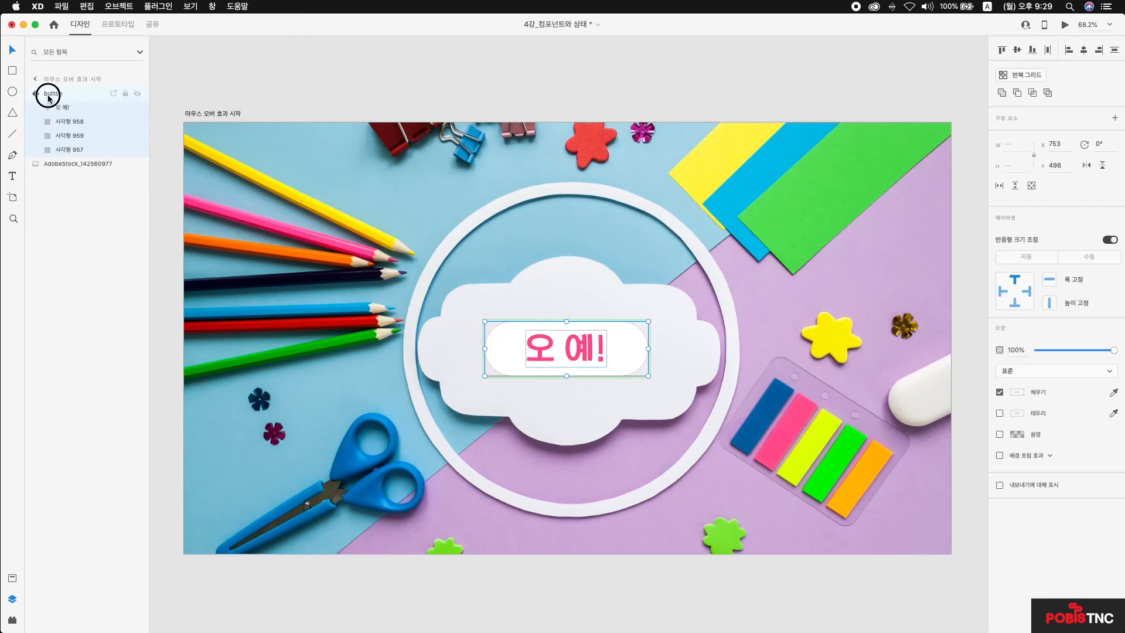
pyautogui.click(35, 94)
pyautogui.click(35, 94)
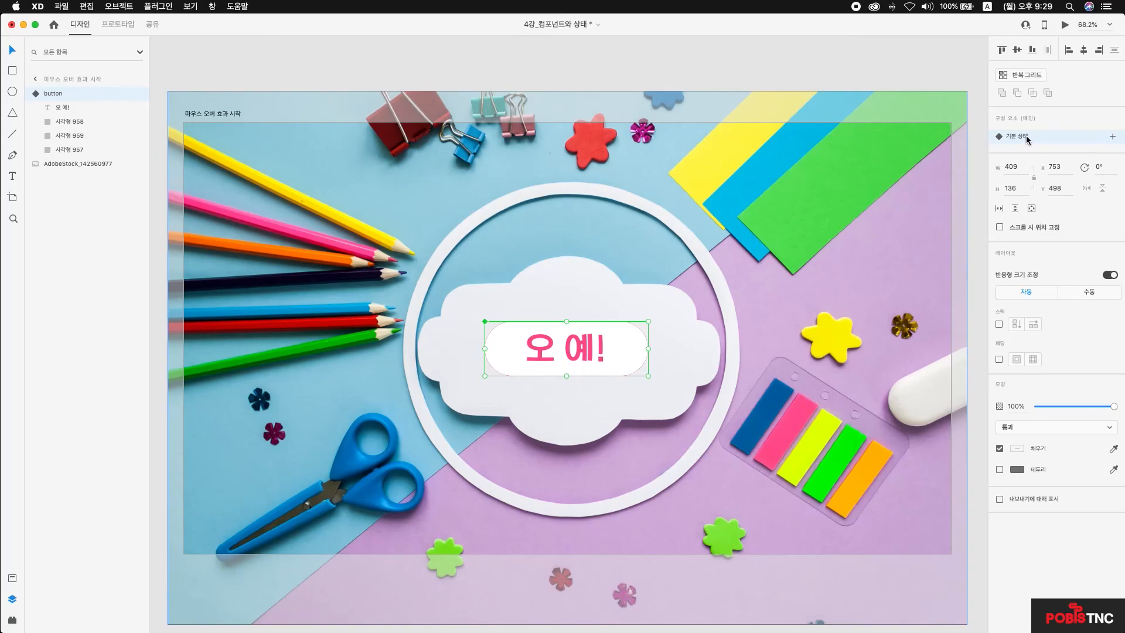
pyautogui.click(1114, 138)
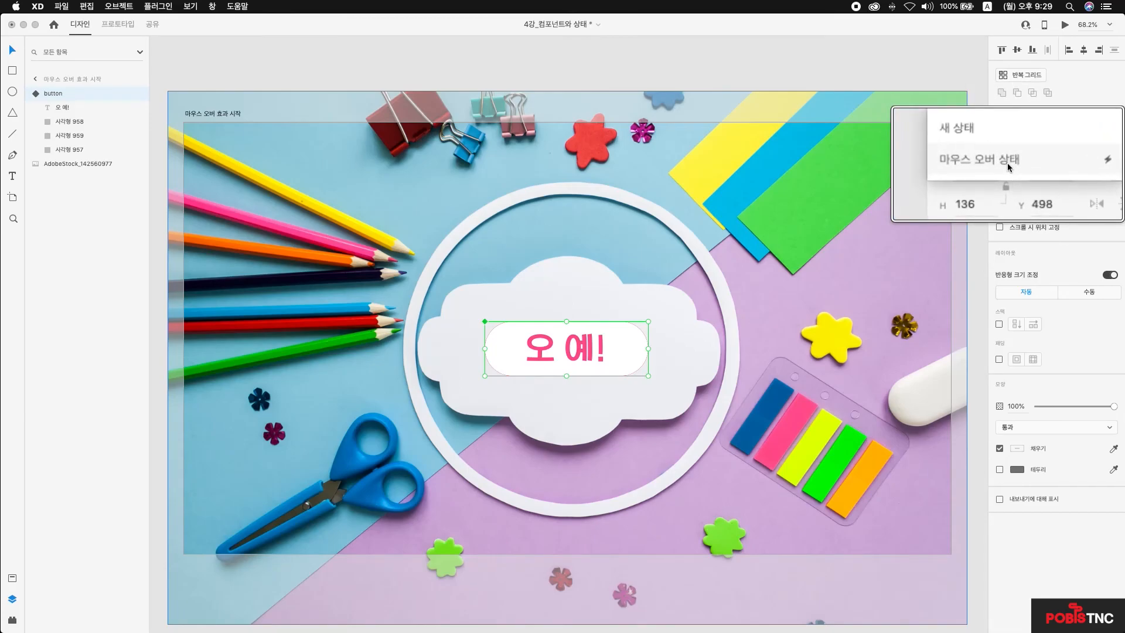
pyautogui.click(1035, 162)
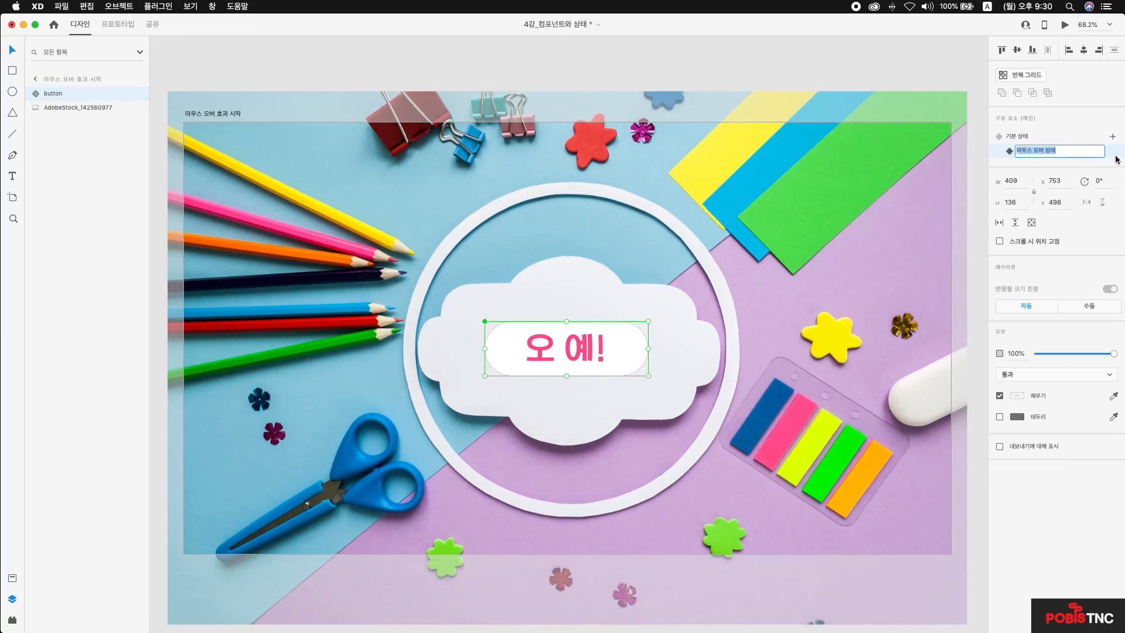
pyautogui.press('Return')
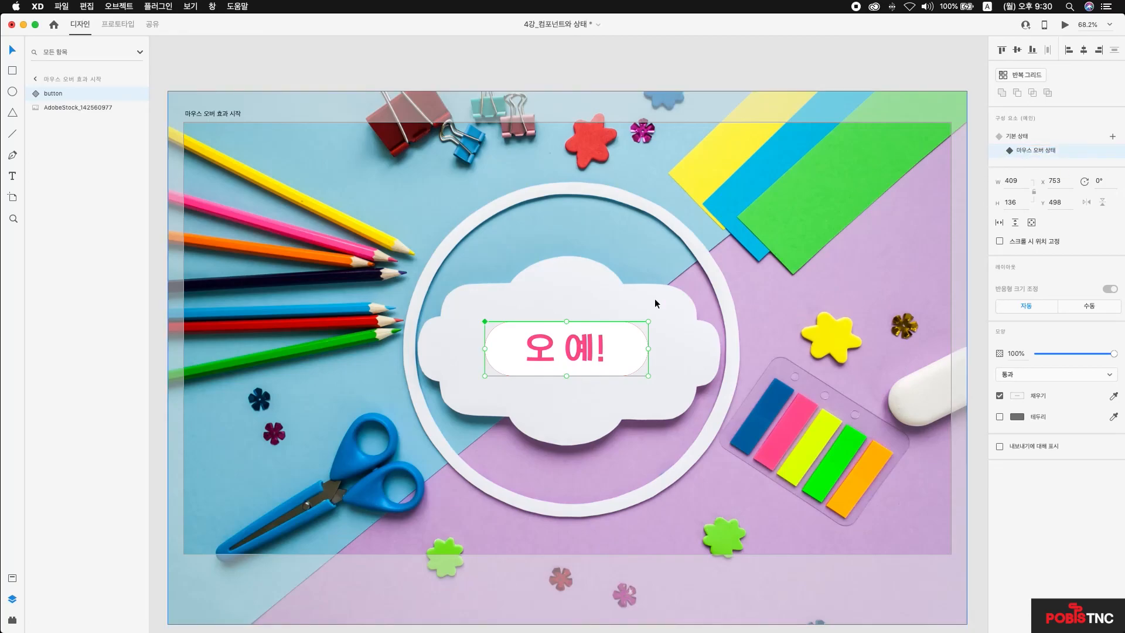
# In the hover state, shift the white and red rectangles and the 오 예! text diagonally up-left in a stagger over the orange one
pyautogui.click(35, 95)
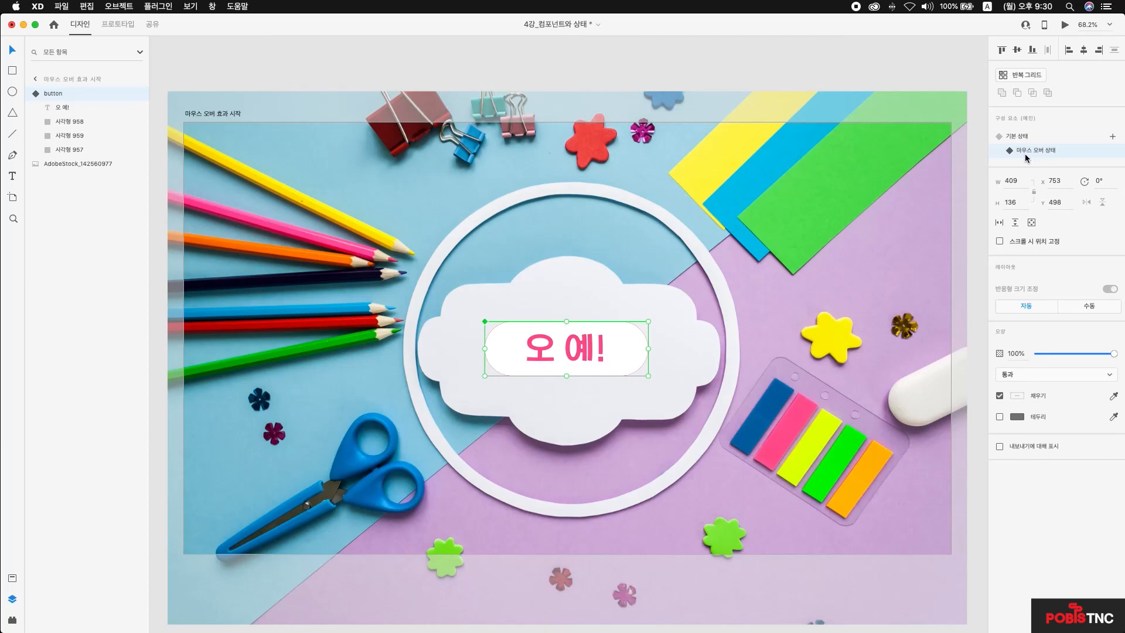
pyautogui.click(70, 123)
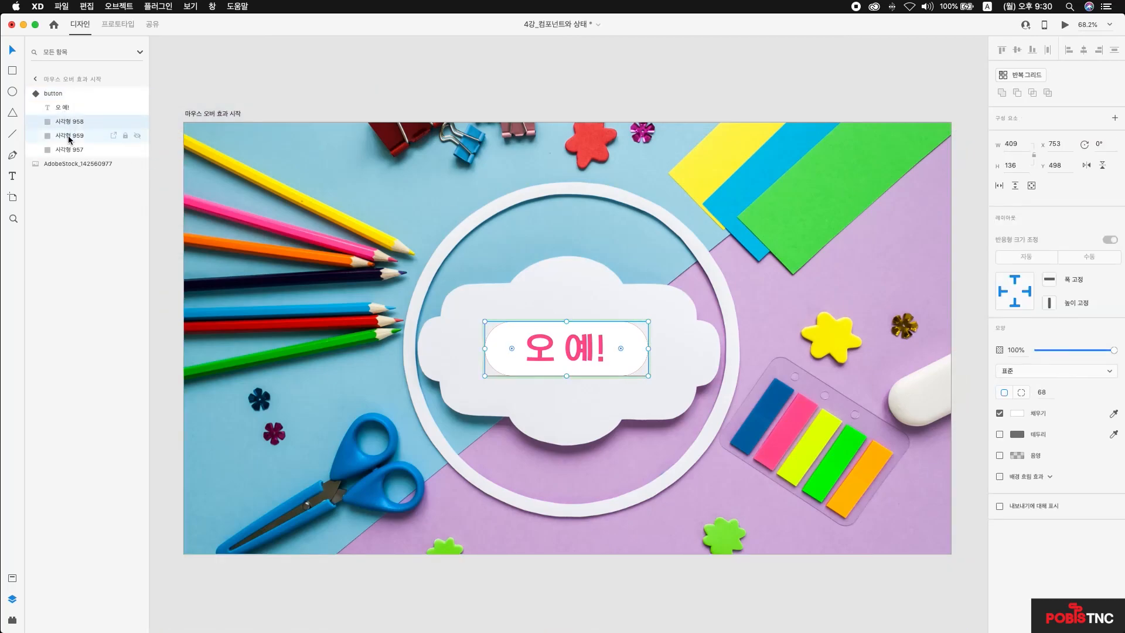
pyautogui.keyDown('shift'); pyautogui.click(70, 149); pyautogui.keyUp('shift')
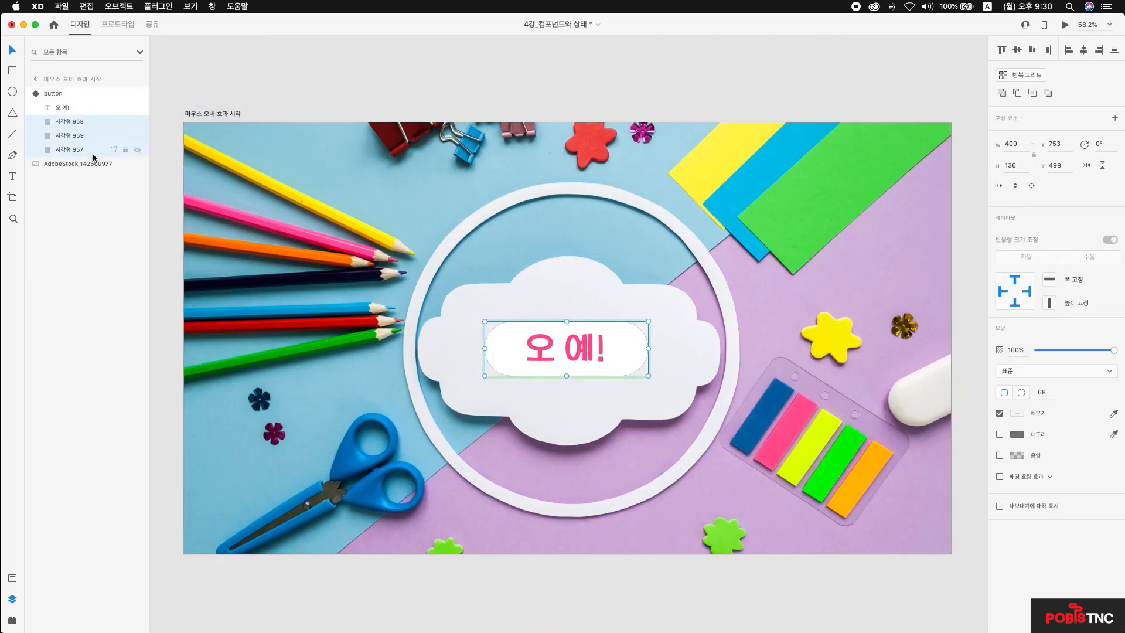
pyautogui.click(632, 391)
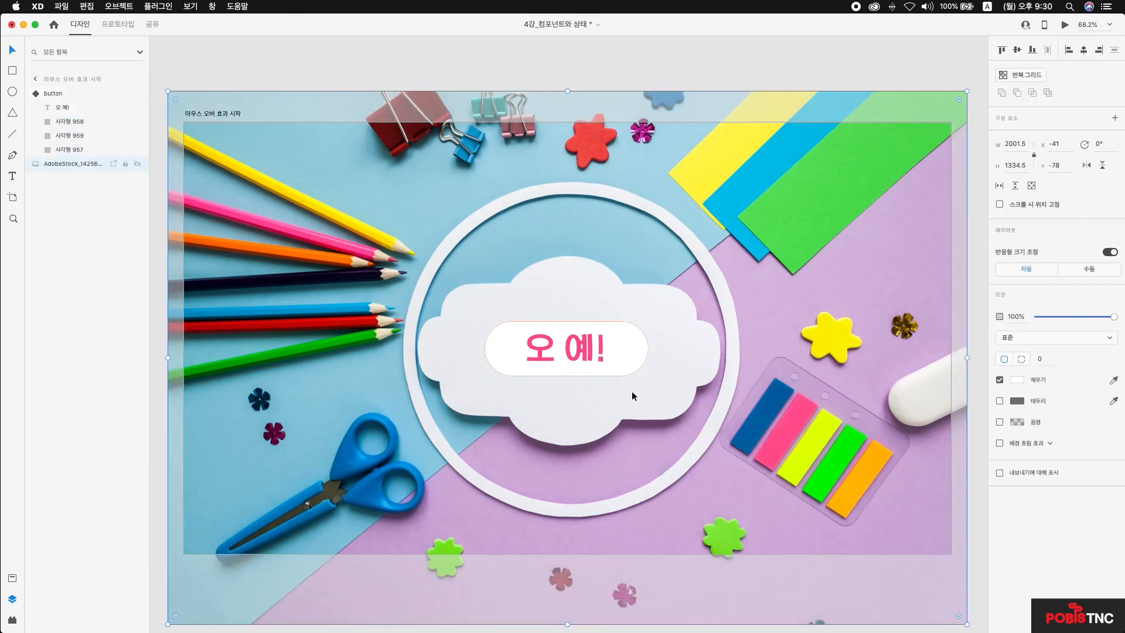
pyautogui.click(79, 136)
pyautogui.moveTo(627, 368); pyautogui.dragTo(624, 362)
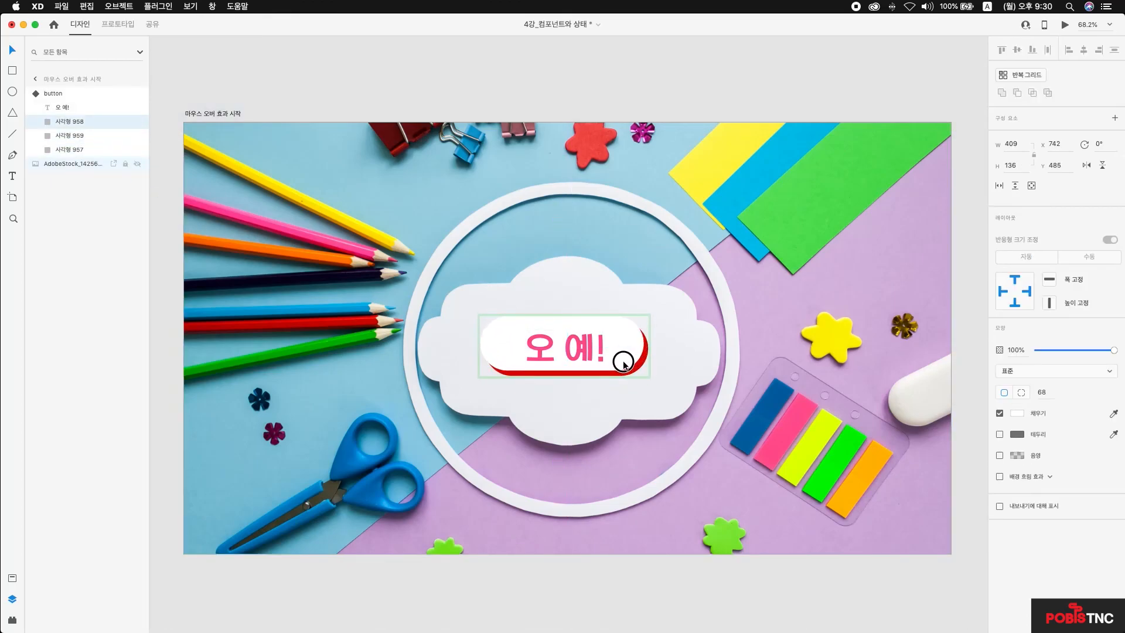
pyautogui.click(55, 135)
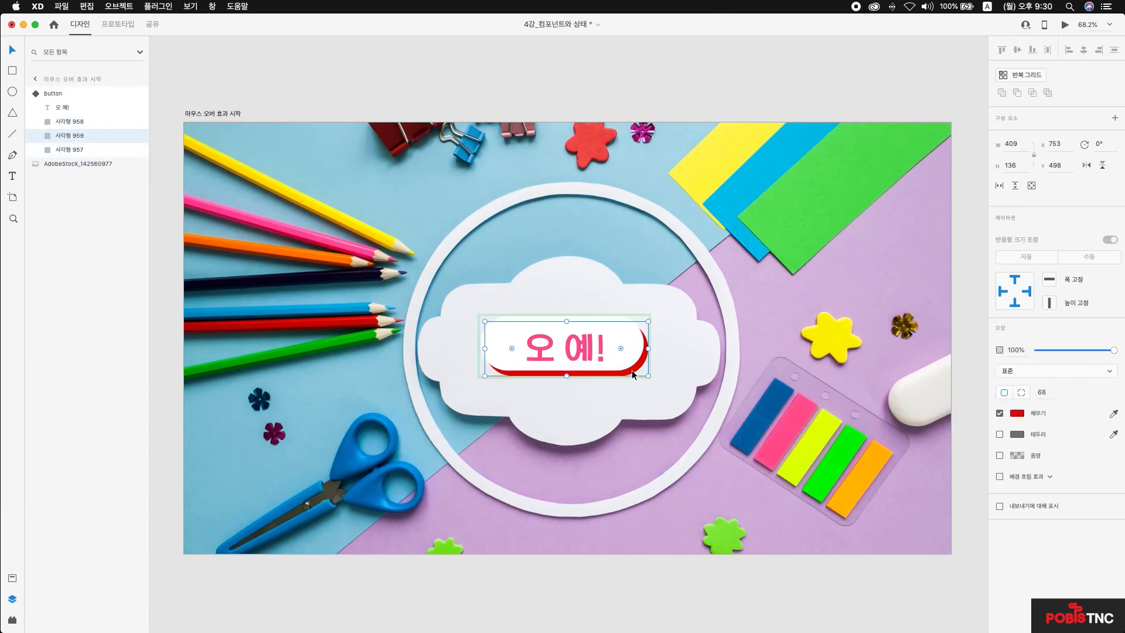
pyautogui.click(73, 149)
pyautogui.moveTo(637, 369); pyautogui.dragTo(569, 338)
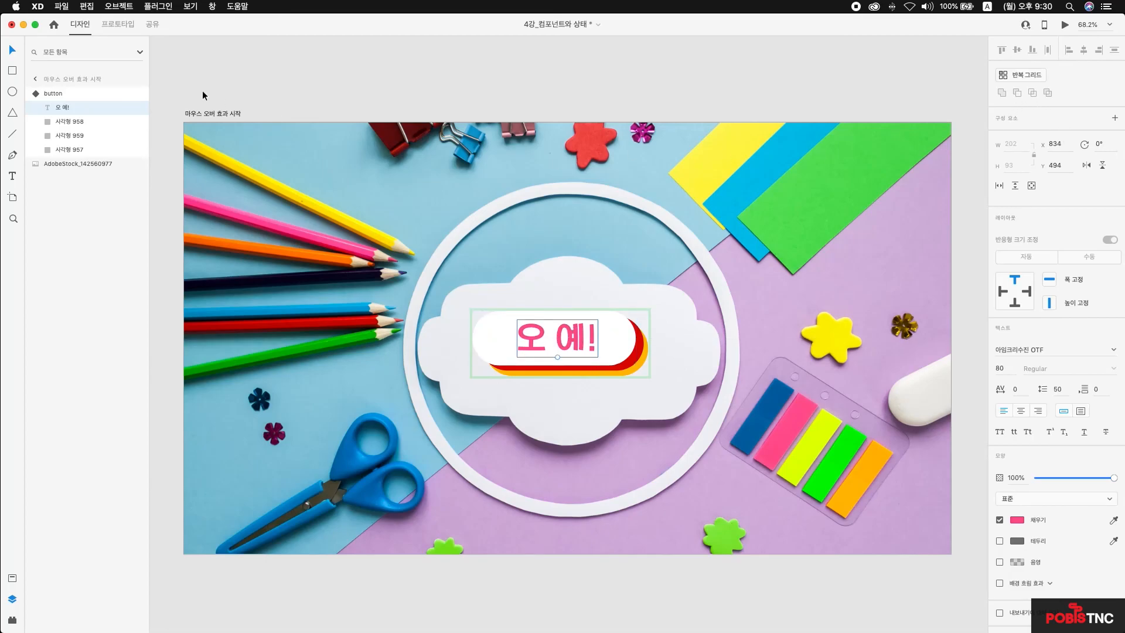
# Compare the button's two states, leave it in 기본 상태, and preview the mouse-over effect
pyautogui.click(68, 94)
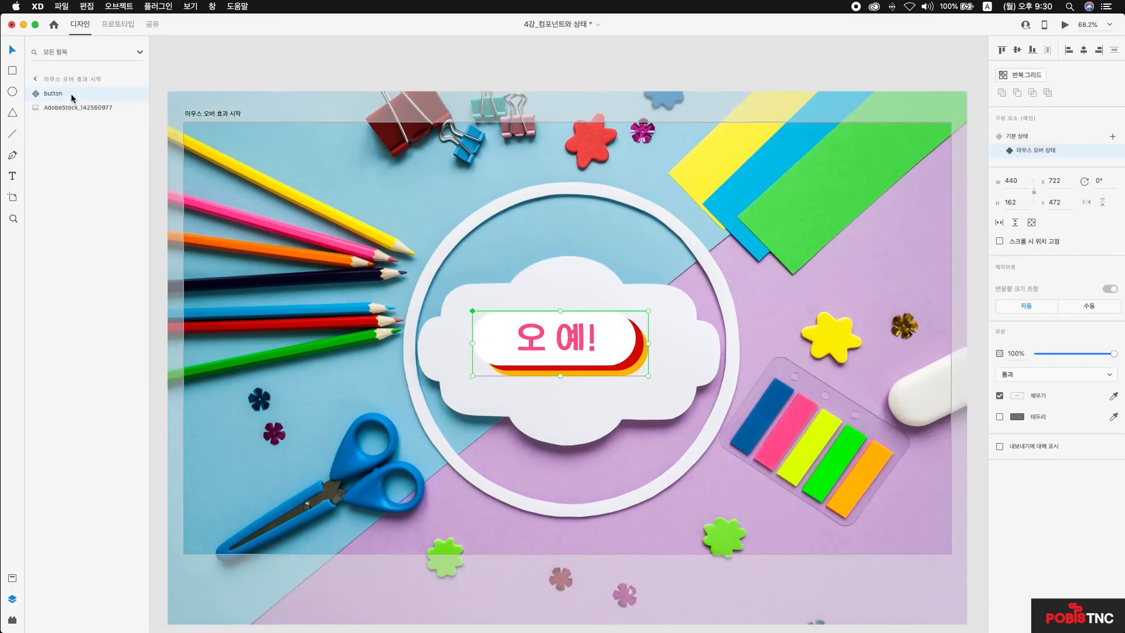
pyautogui.click(1048, 134)
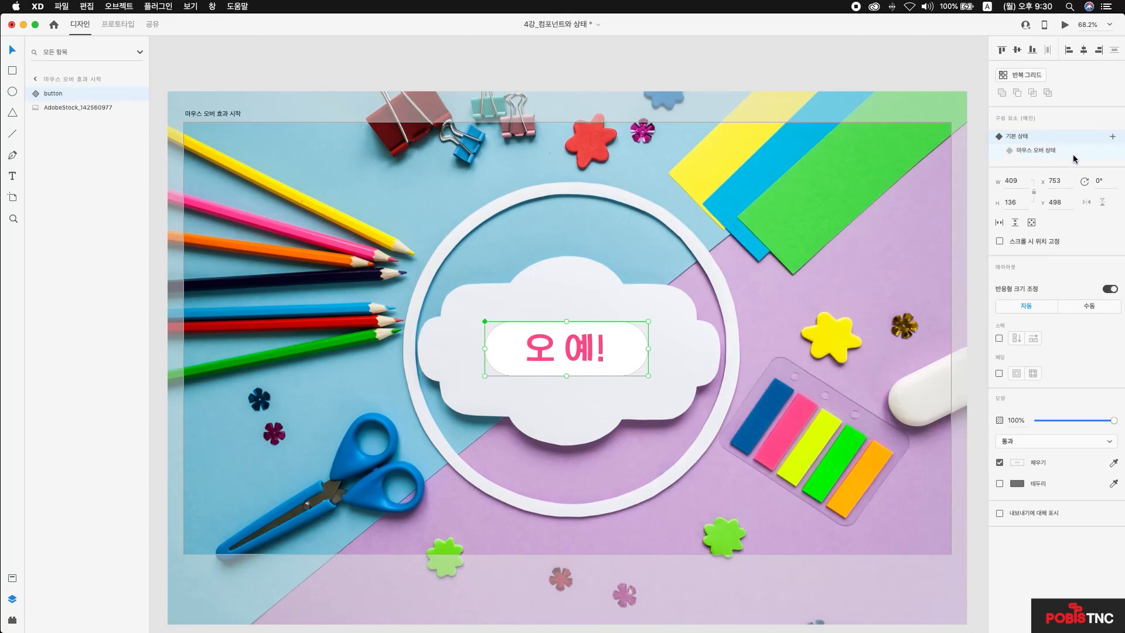
pyautogui.click(1056, 151)
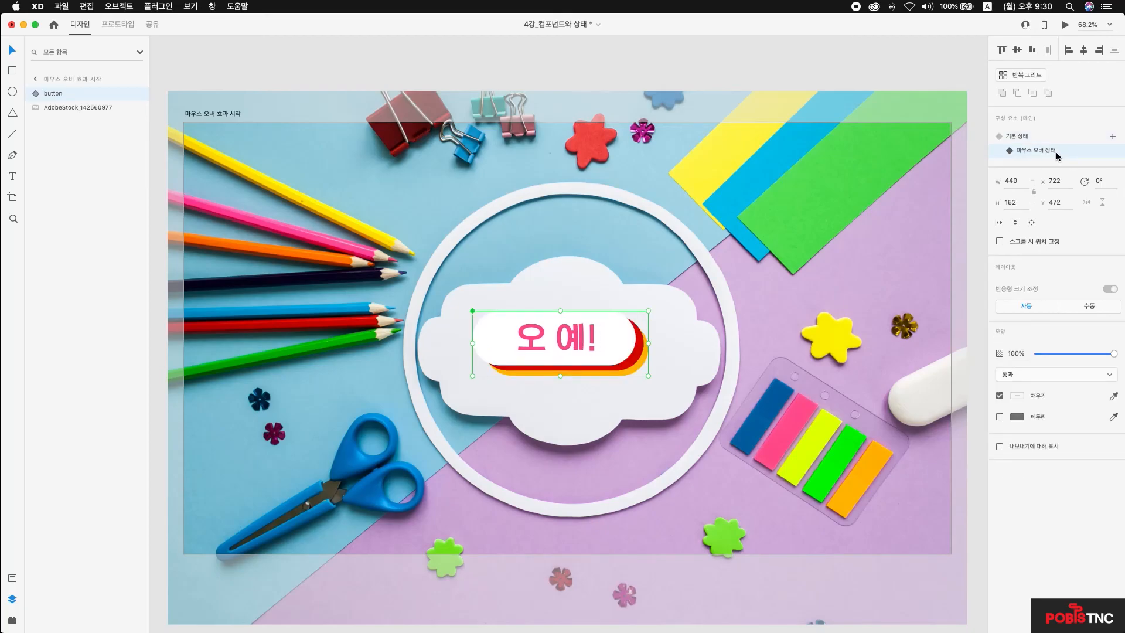
pyautogui.click(1036, 138)
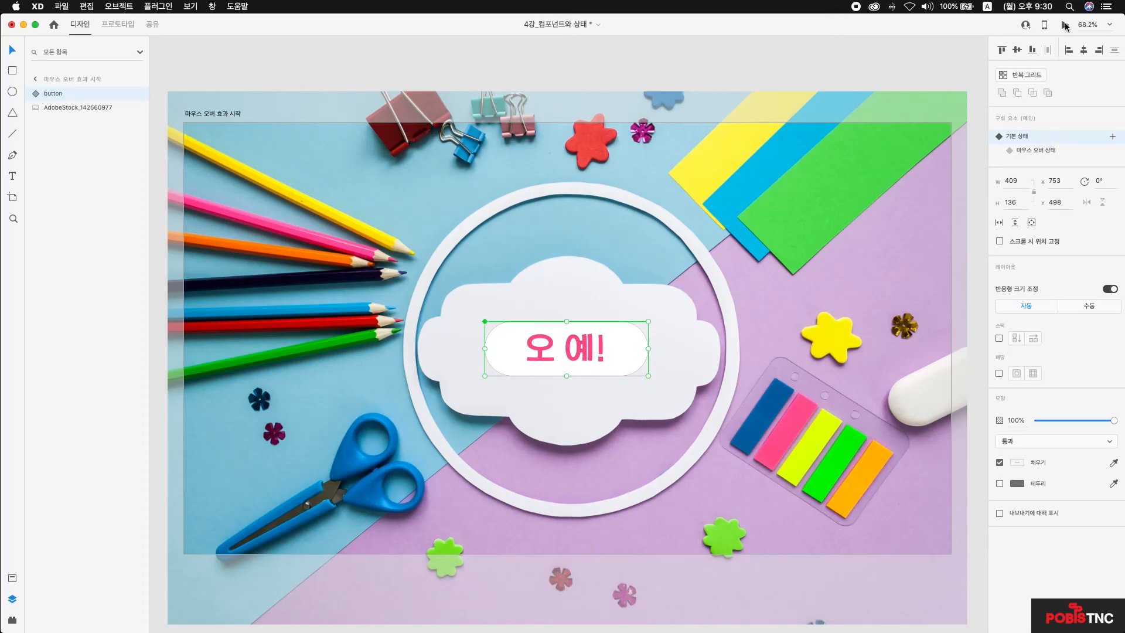
pyautogui.click(1066, 26)
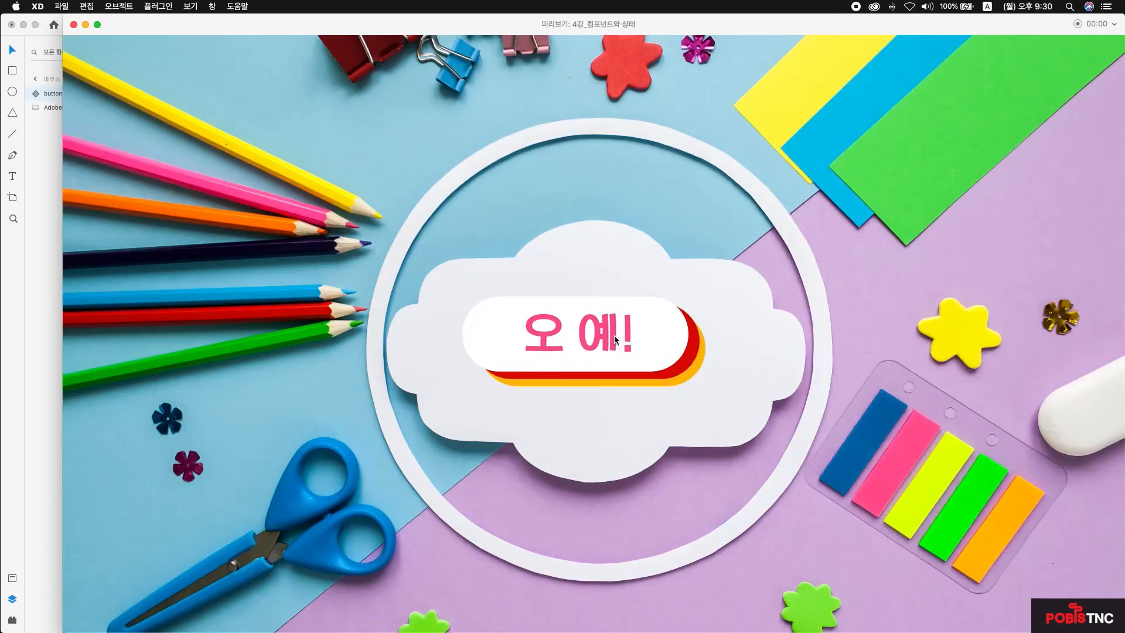